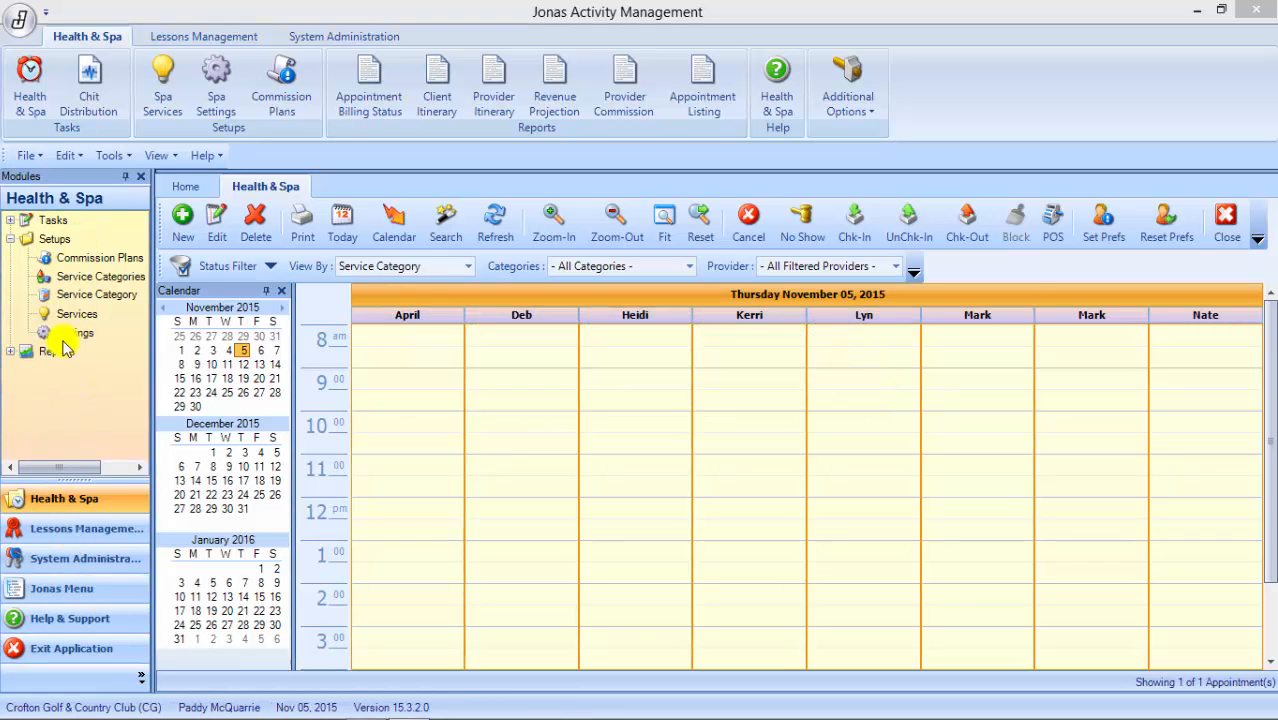
- Open the Facilities setup from the activity setups of the System Administration module
left_click(12, 240)
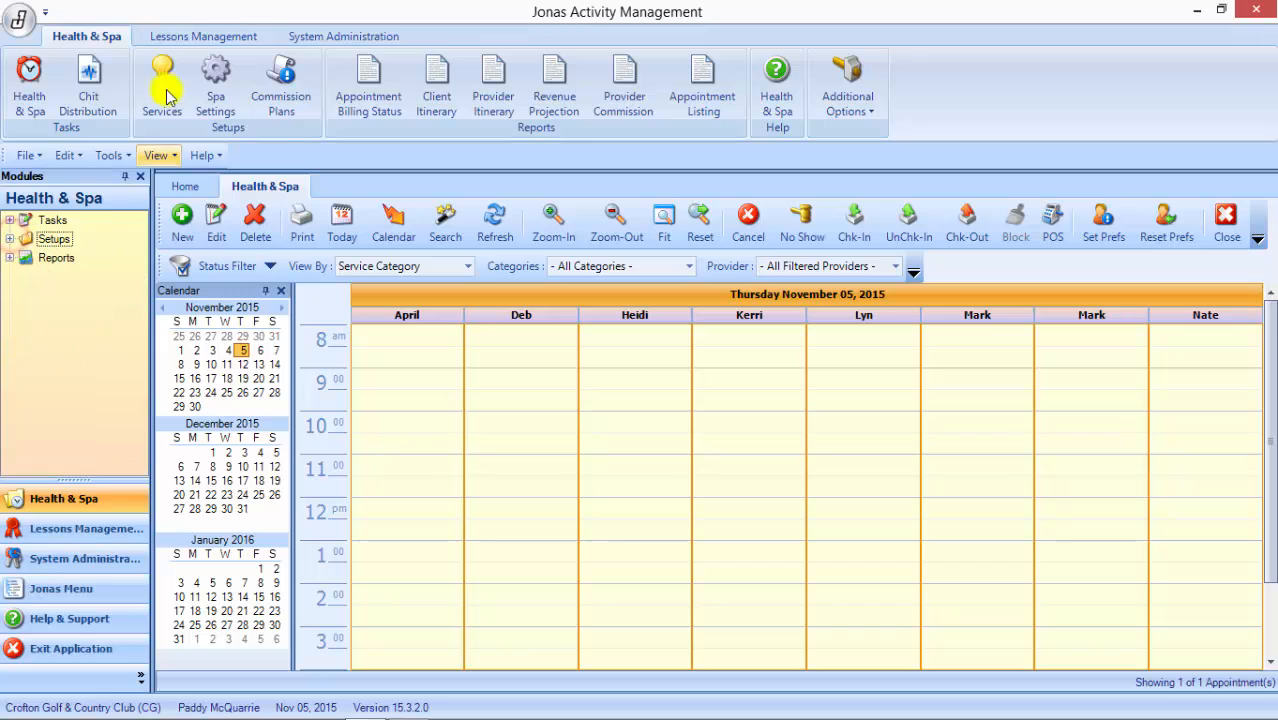
left_click(79, 569)
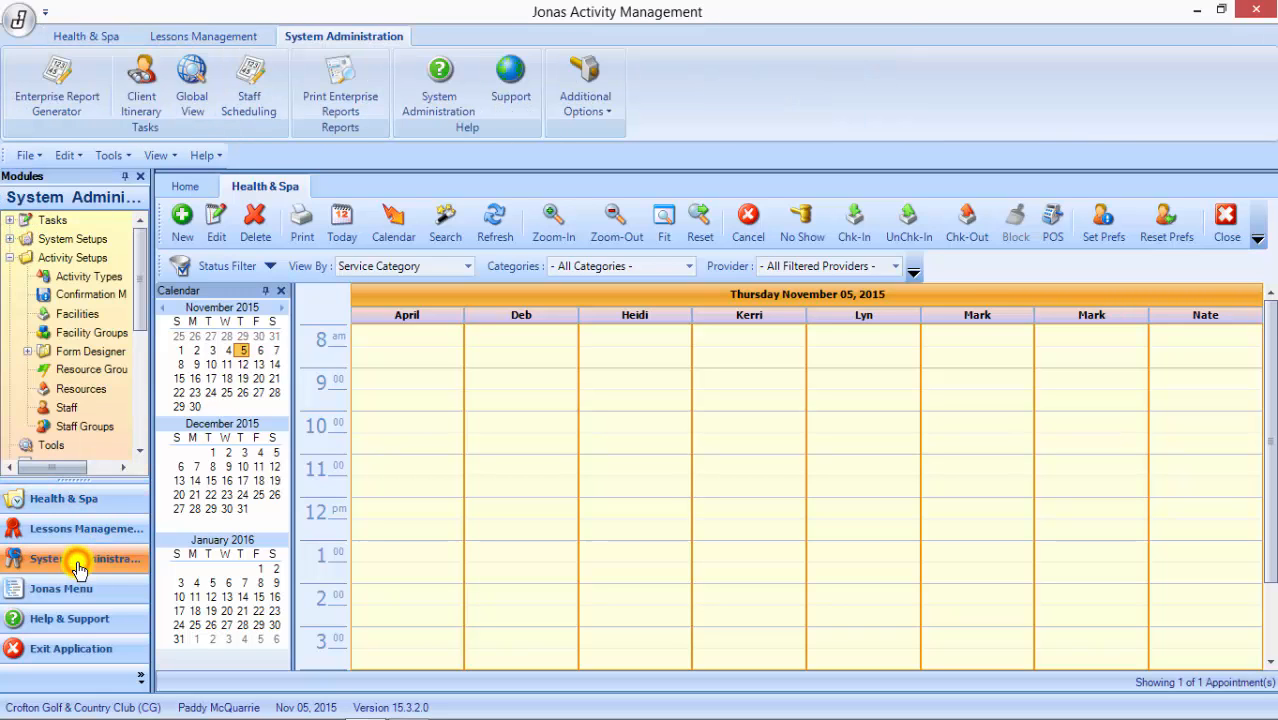
left_click(138, 272)
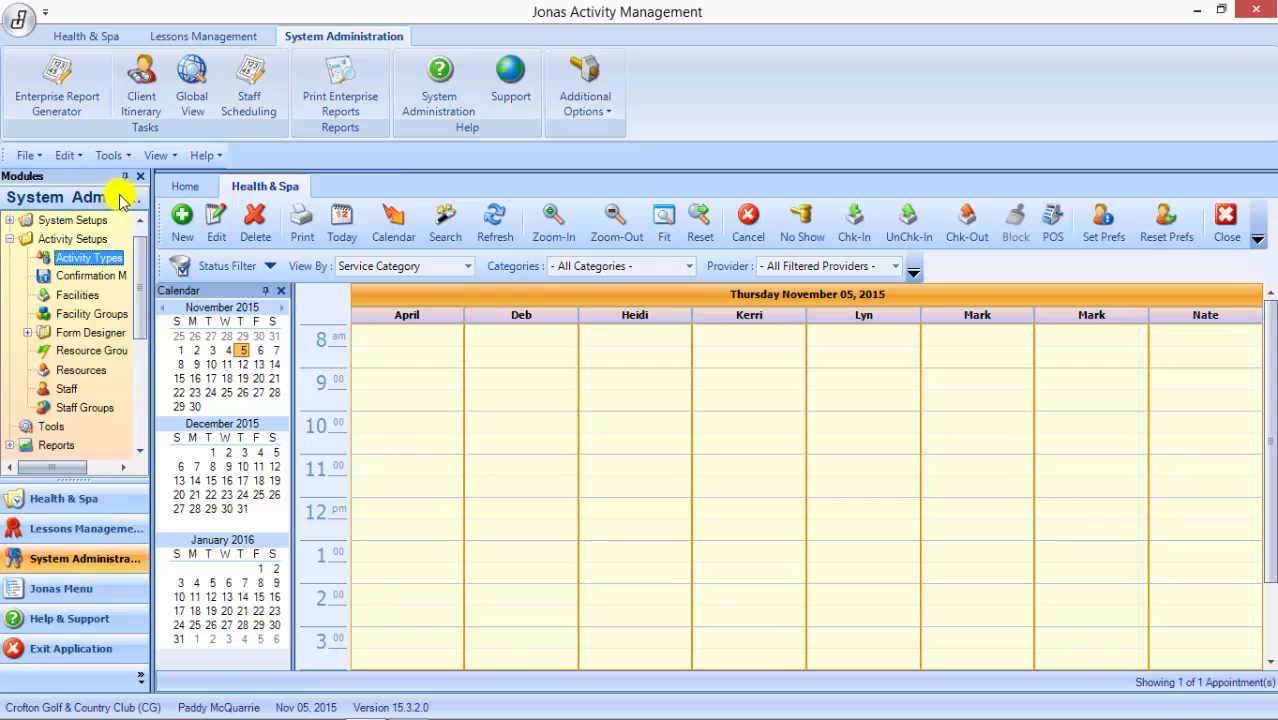
left_click(89, 299)
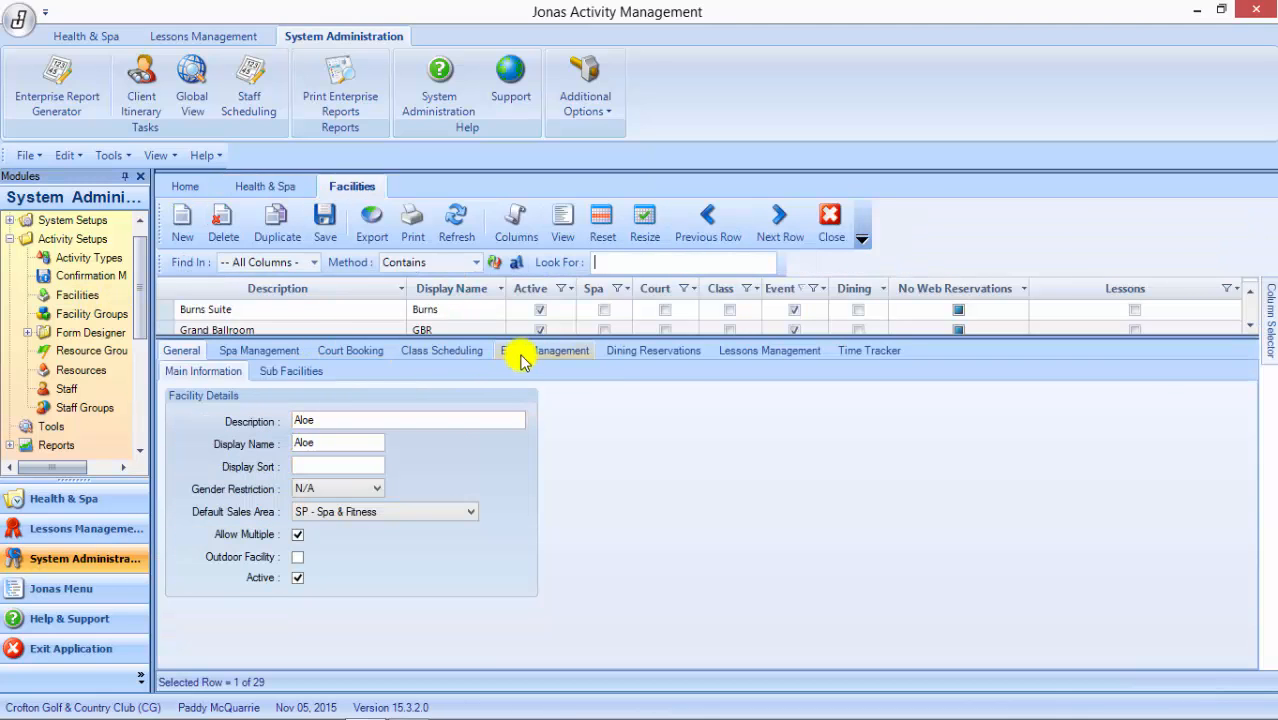
- Sort the facilities list by Spa and examine the Aloe facility's description and display name
left_click_drag(531, 338, 530, 425)
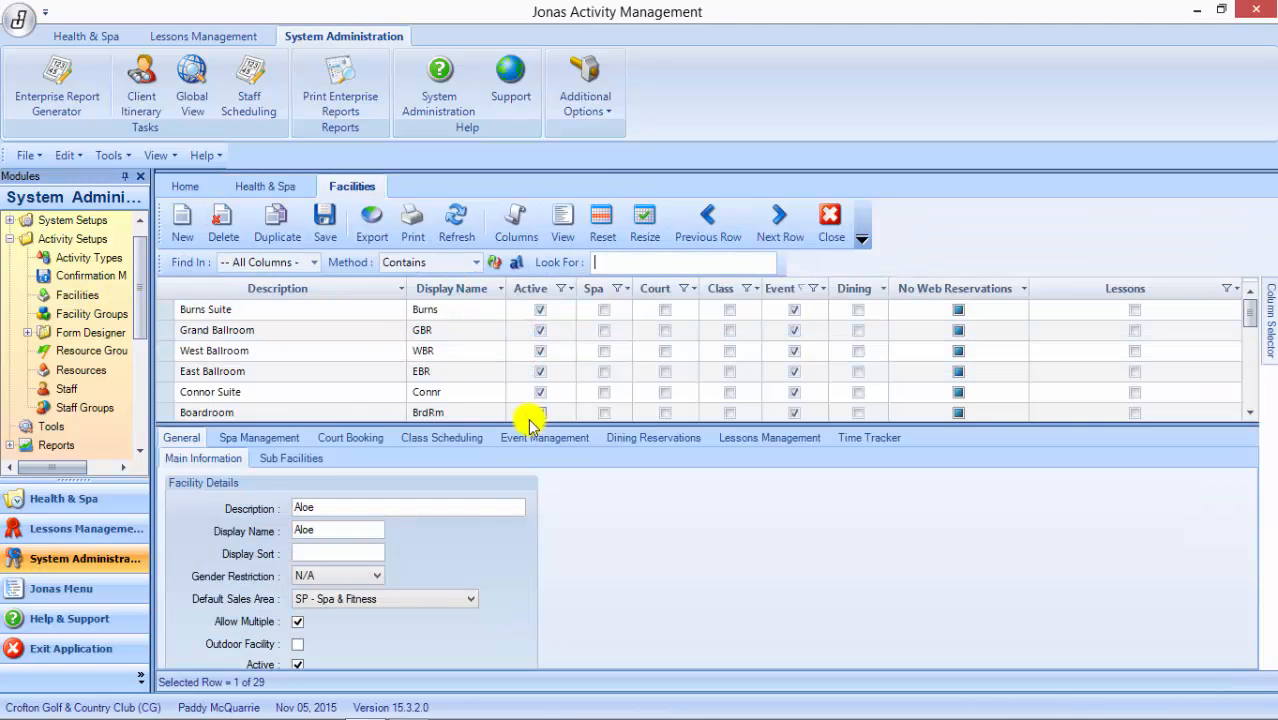
left_click(603, 290)
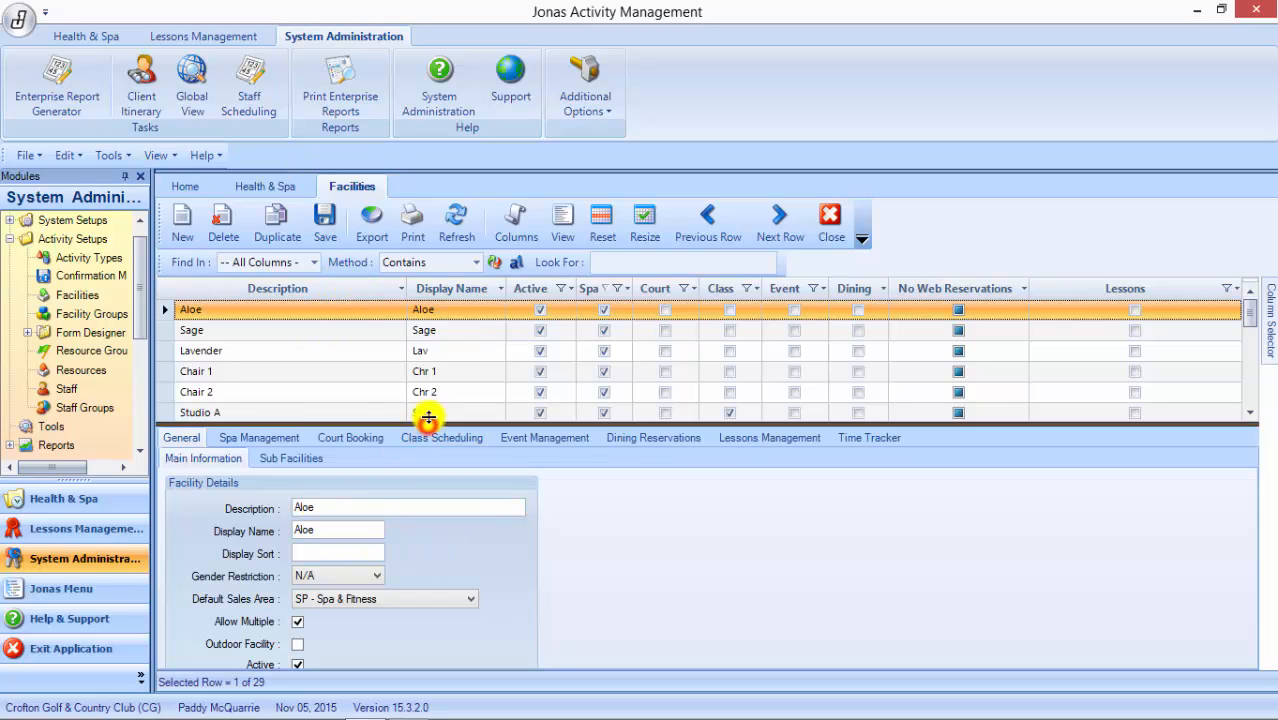
left_click_drag(427, 425, 430, 381)
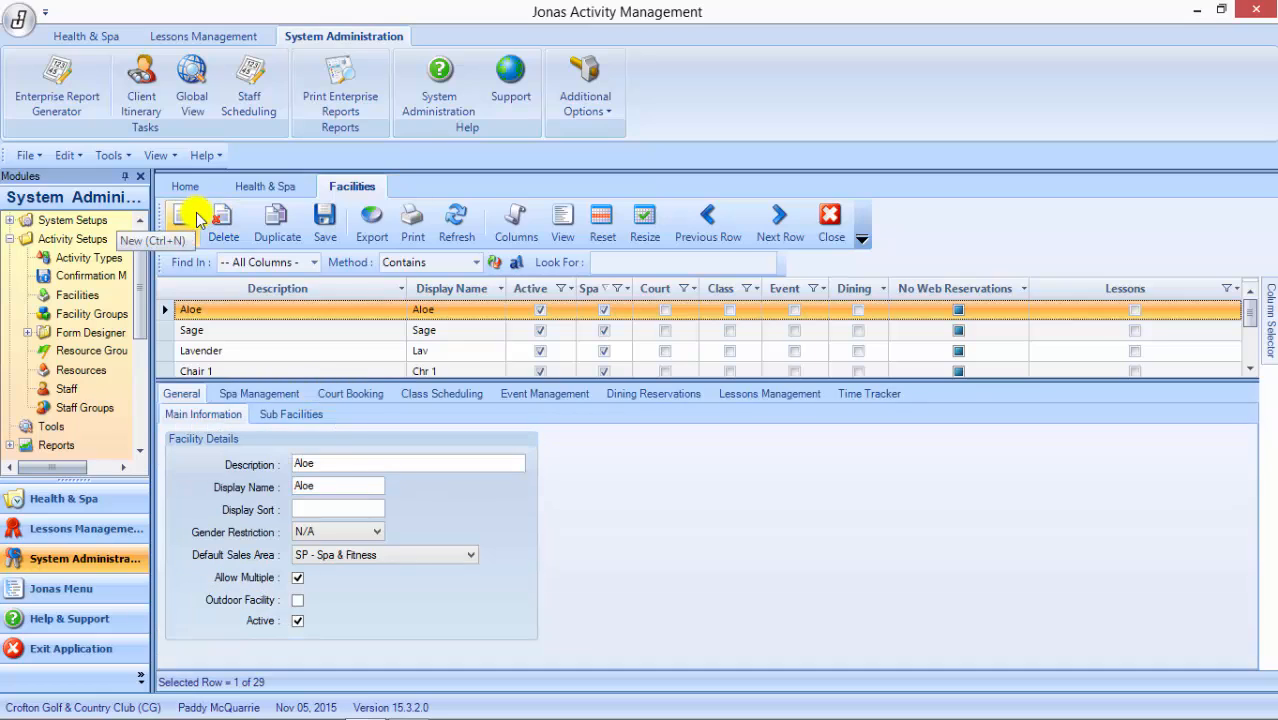
double_click(326, 462)
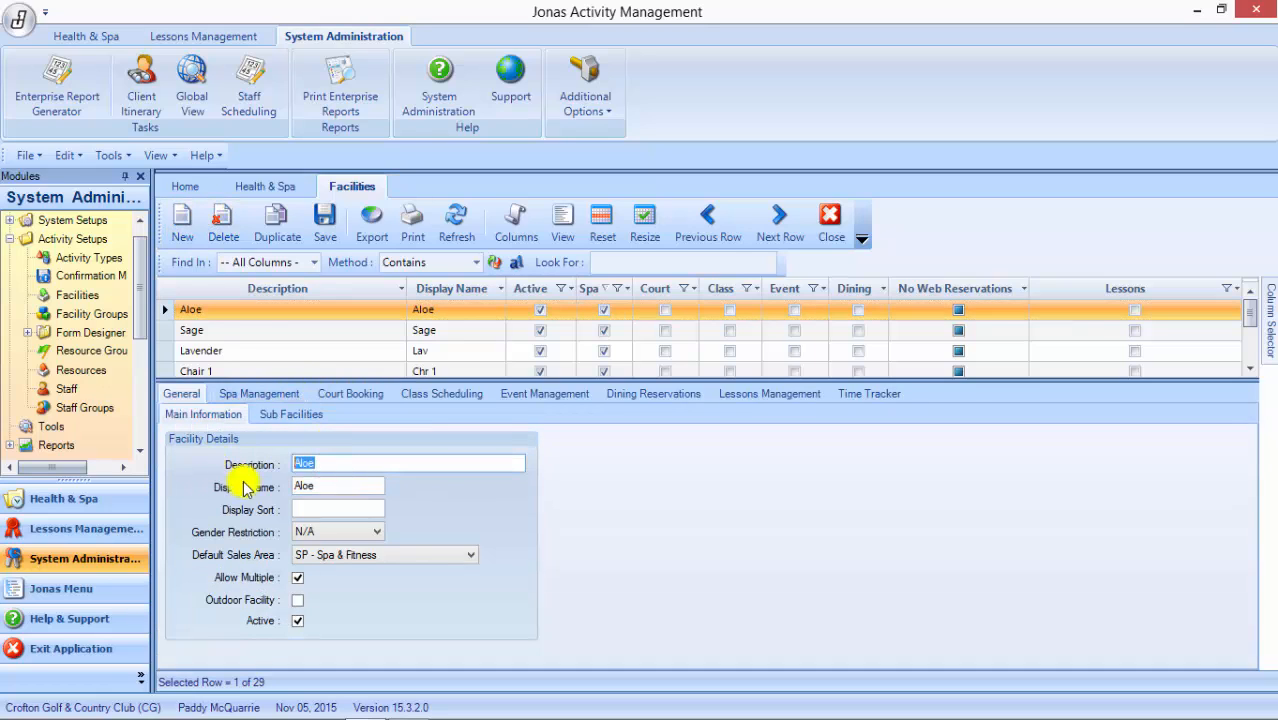
double_click(322, 488)
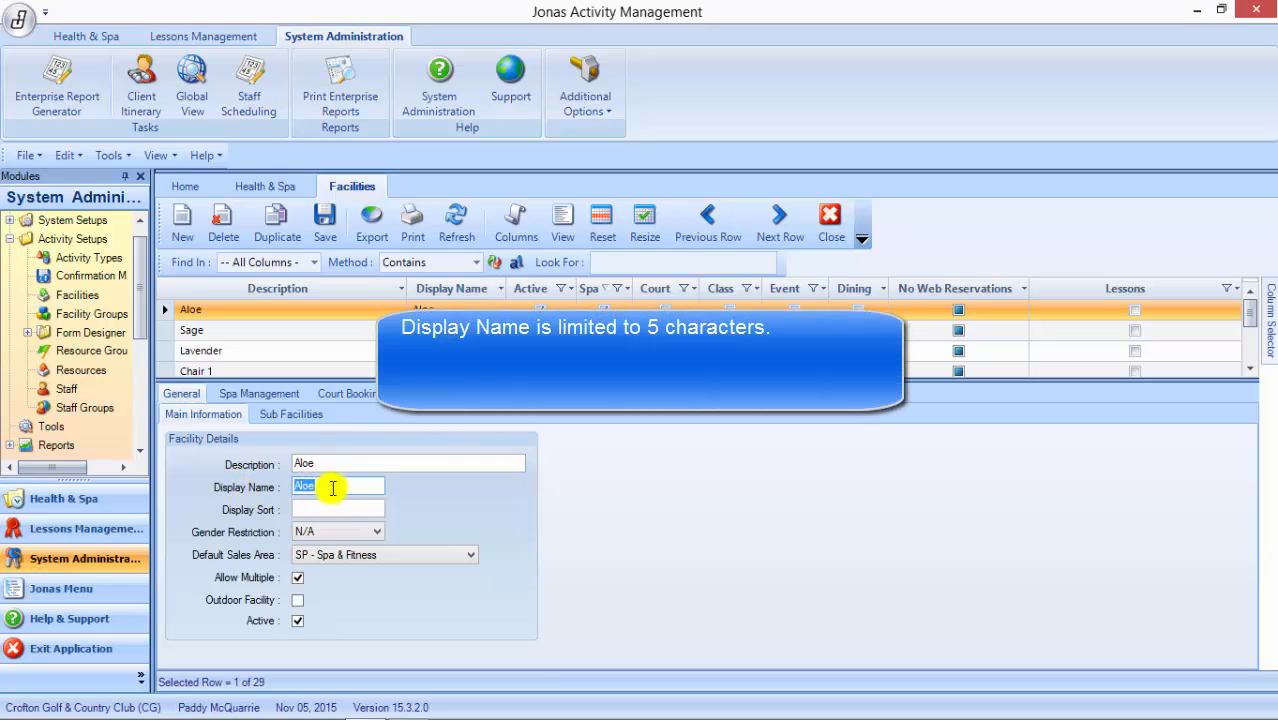
- Switch the Health & Spa appointment calendar to be viewed by Facility
left_click(288, 188)
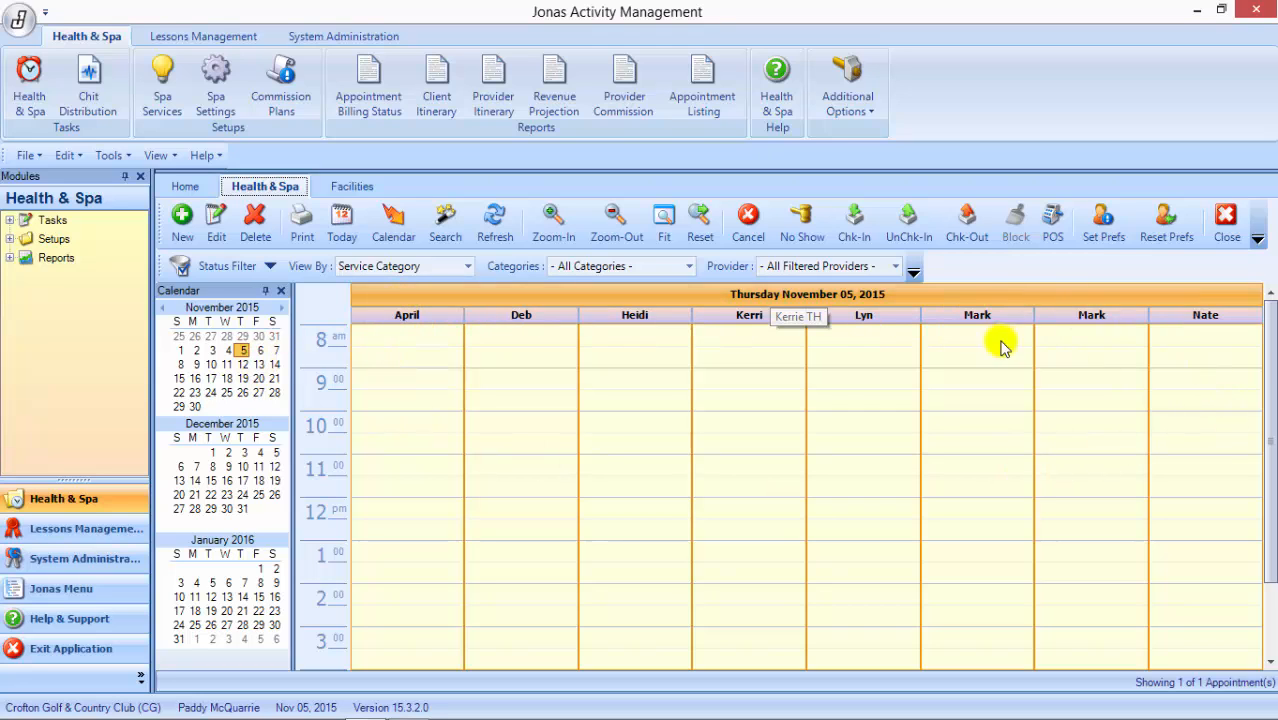
left_click(467, 266)
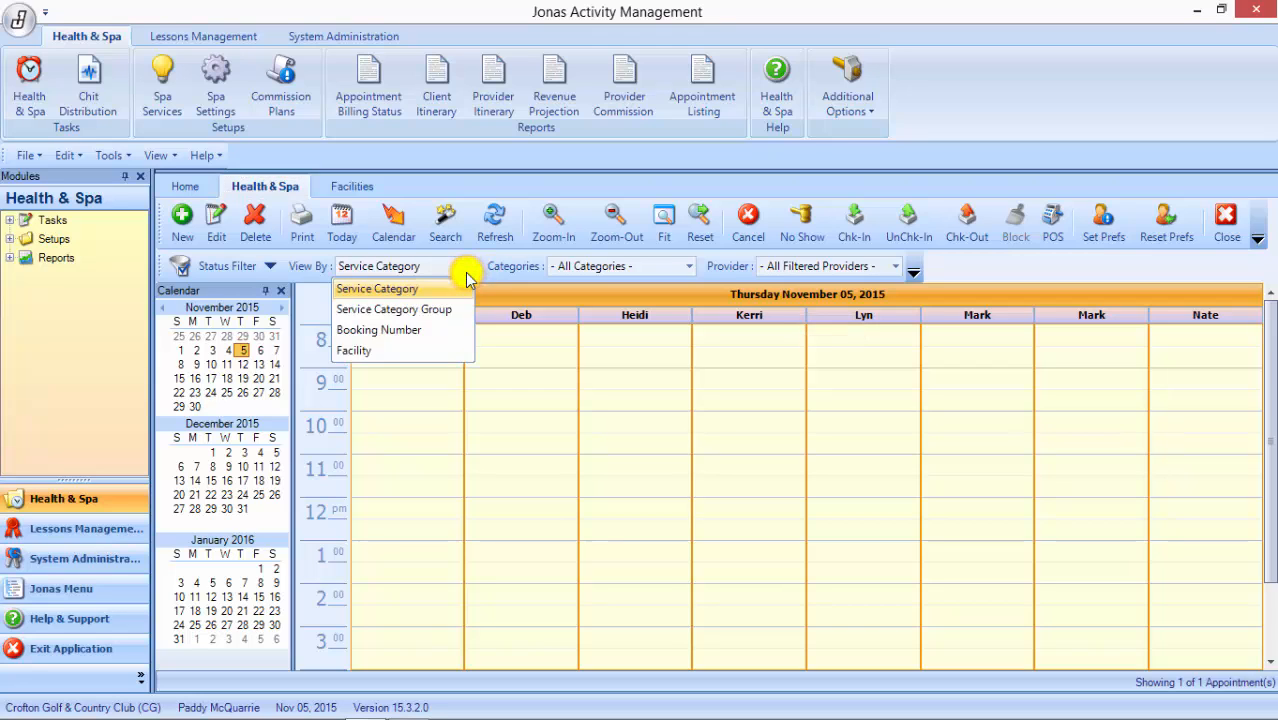
left_click(380, 351)
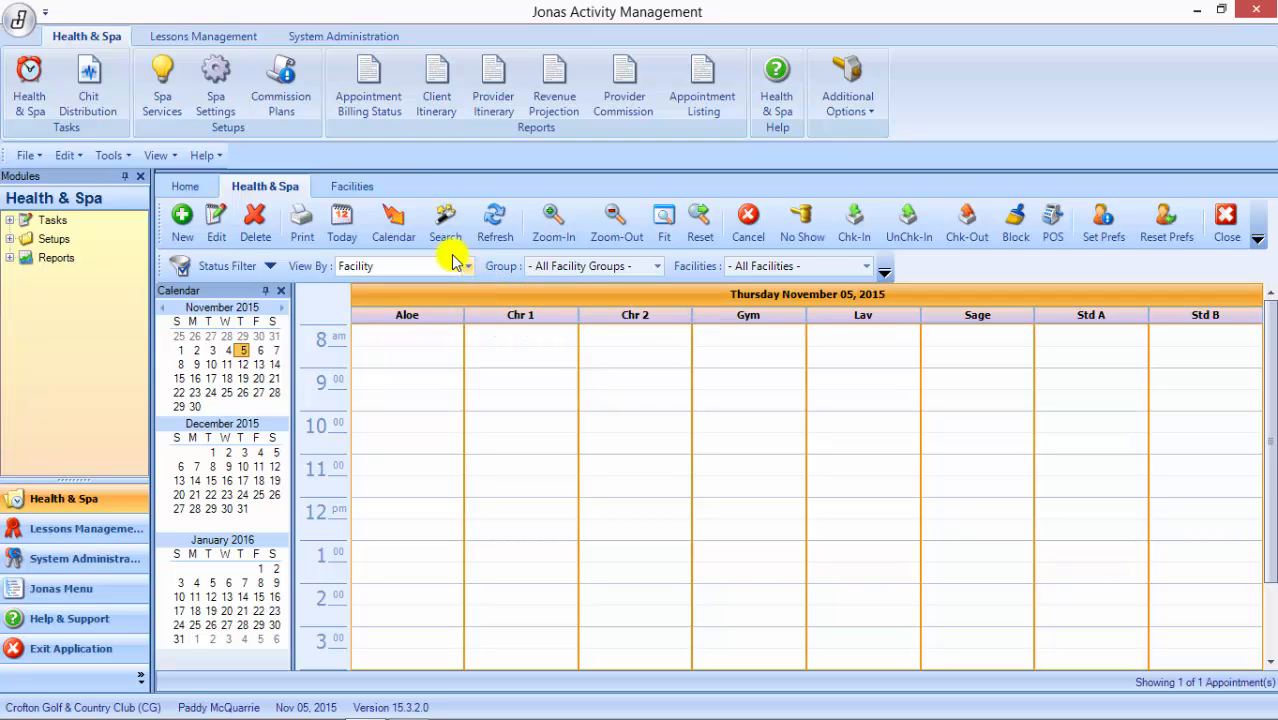
- Return to the facilities list and examine the general details of the Sage and Lavender rooms
left_click(350, 186)
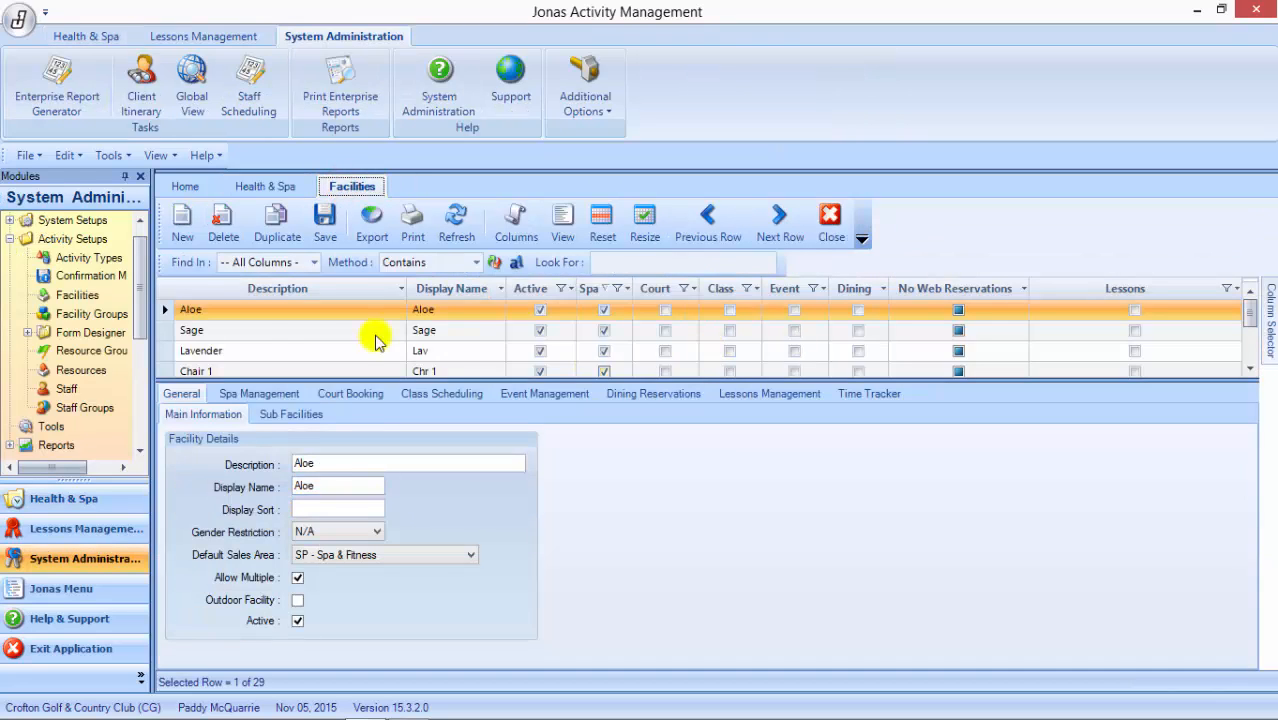
left_click(270, 337)
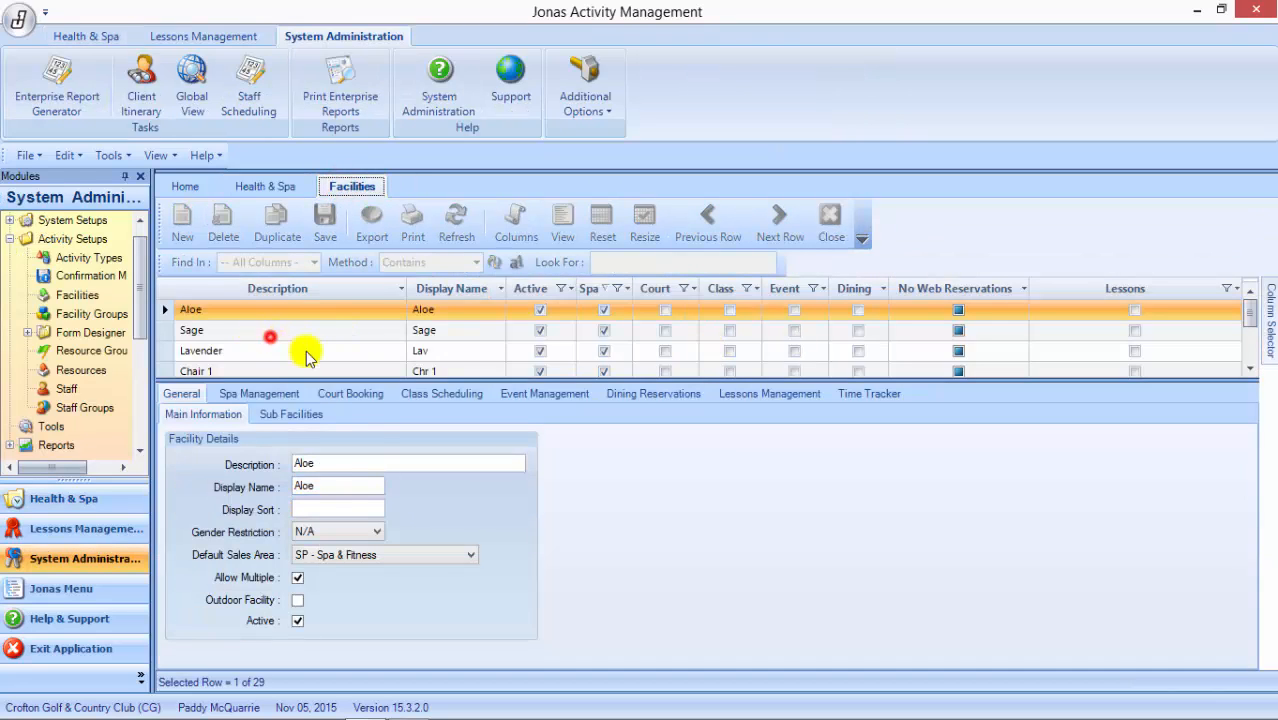
left_click(335, 486)
left_click(211, 352)
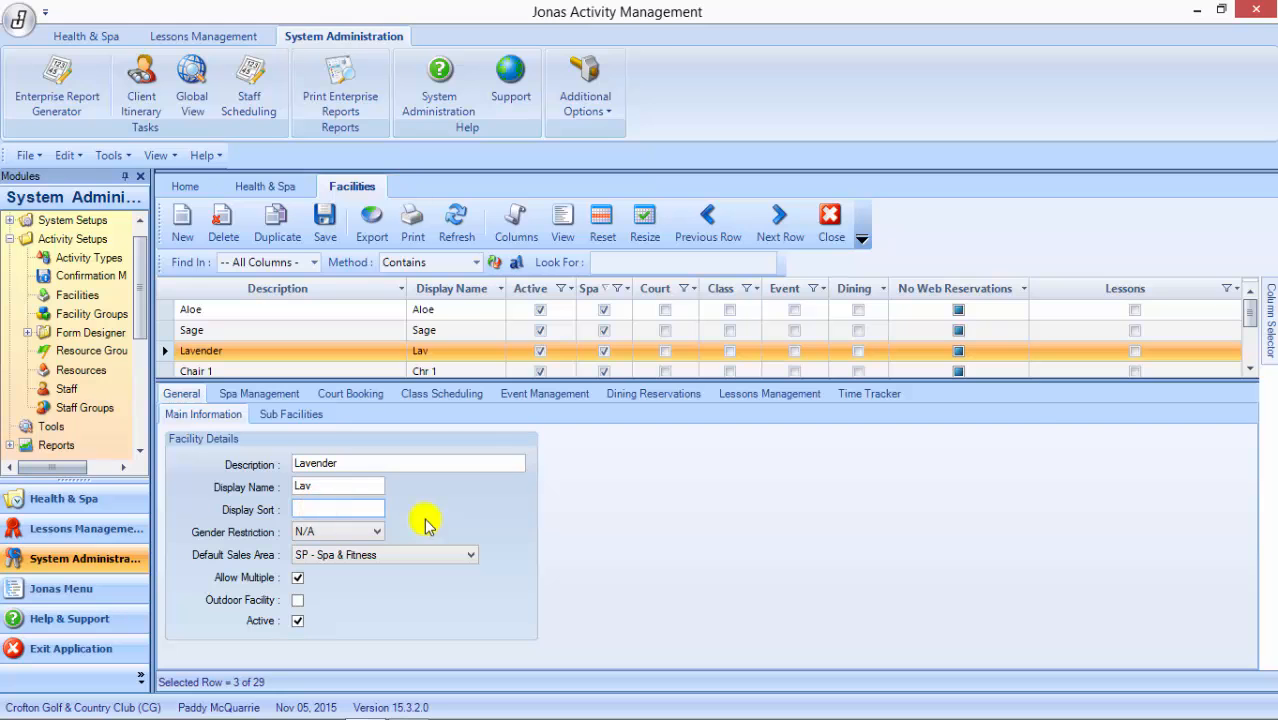
- Check the order of the facility columns in the spa calendar against Lavender's display name and display sort fields
left_click(263, 186)
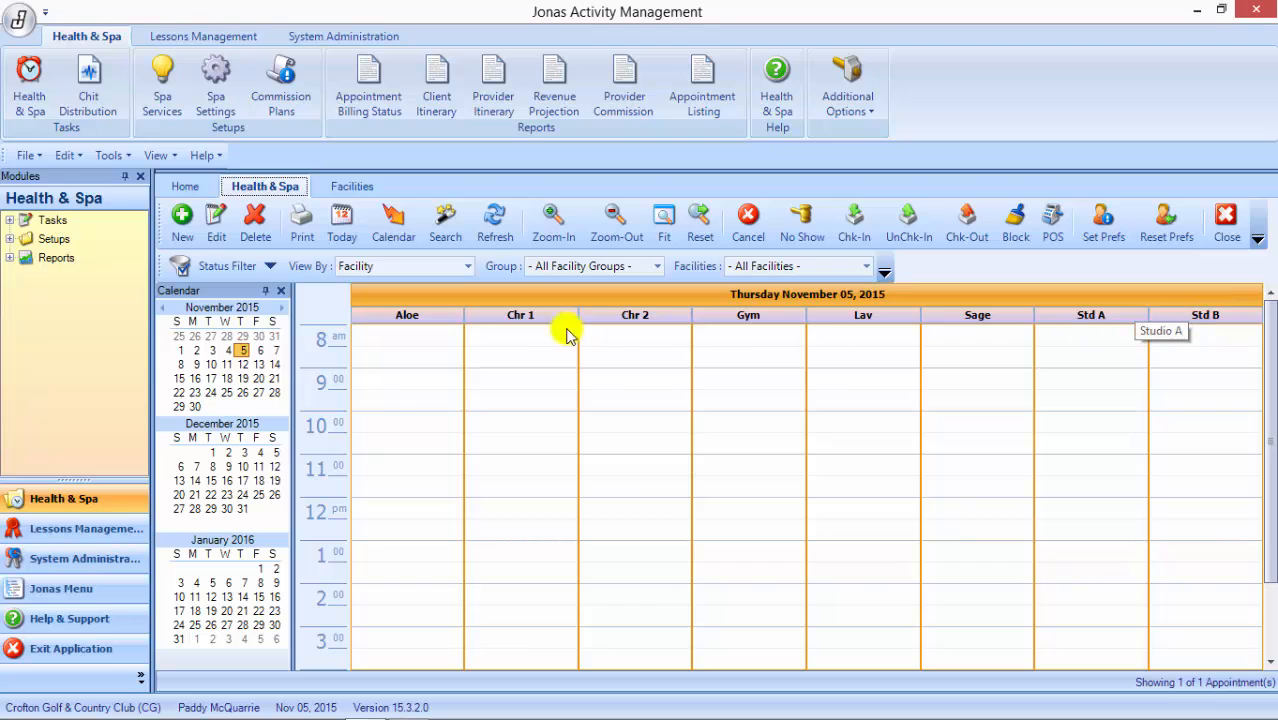
left_click(352, 184)
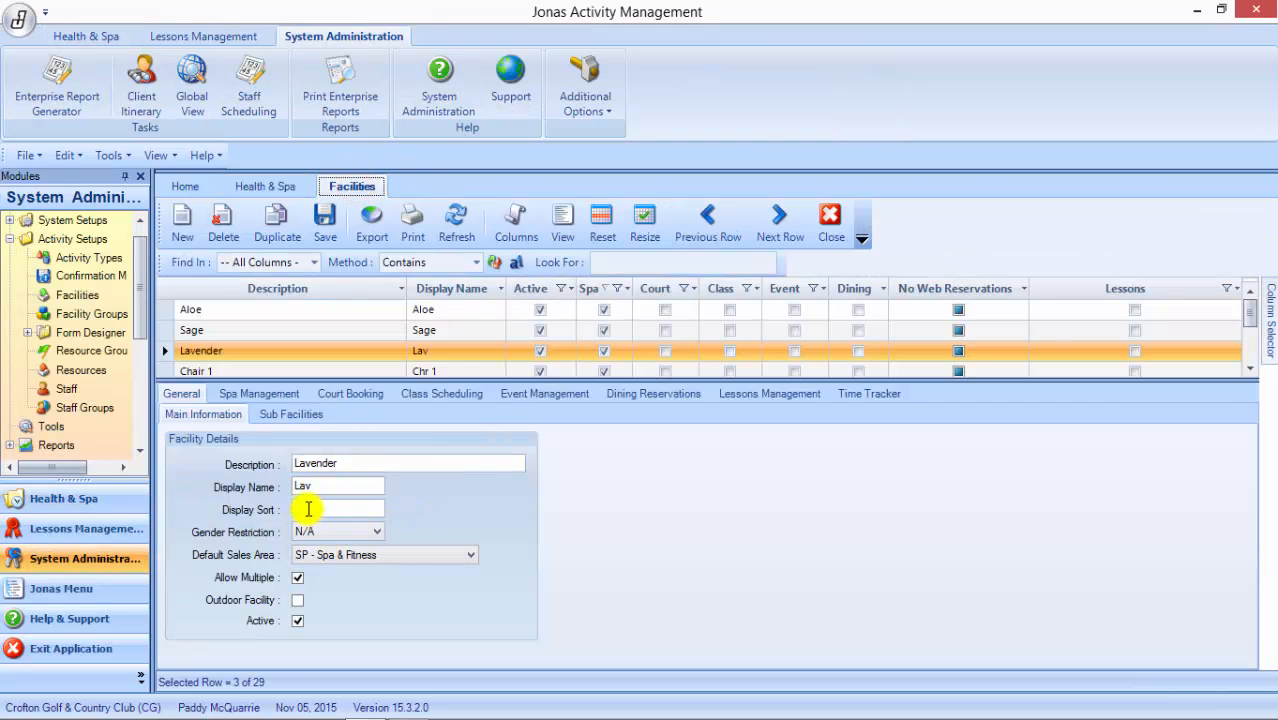
left_click(307, 509)
left_click(321, 490)
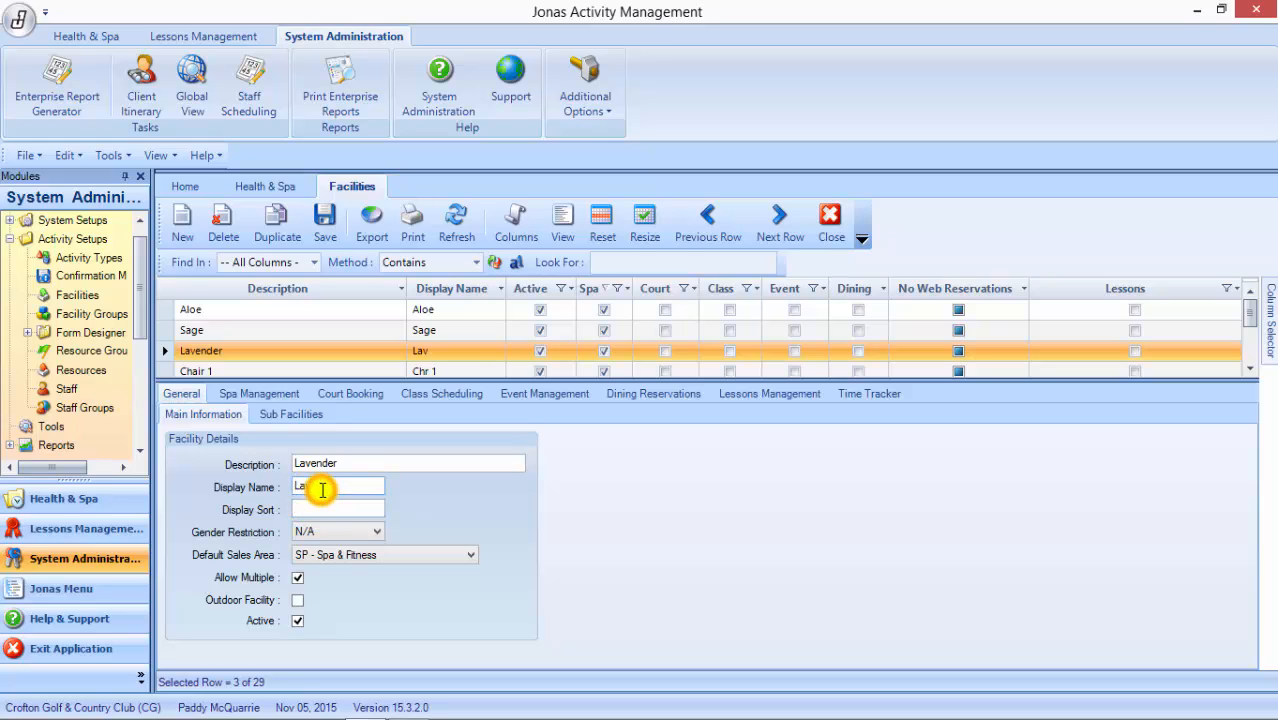
left_click(313, 503)
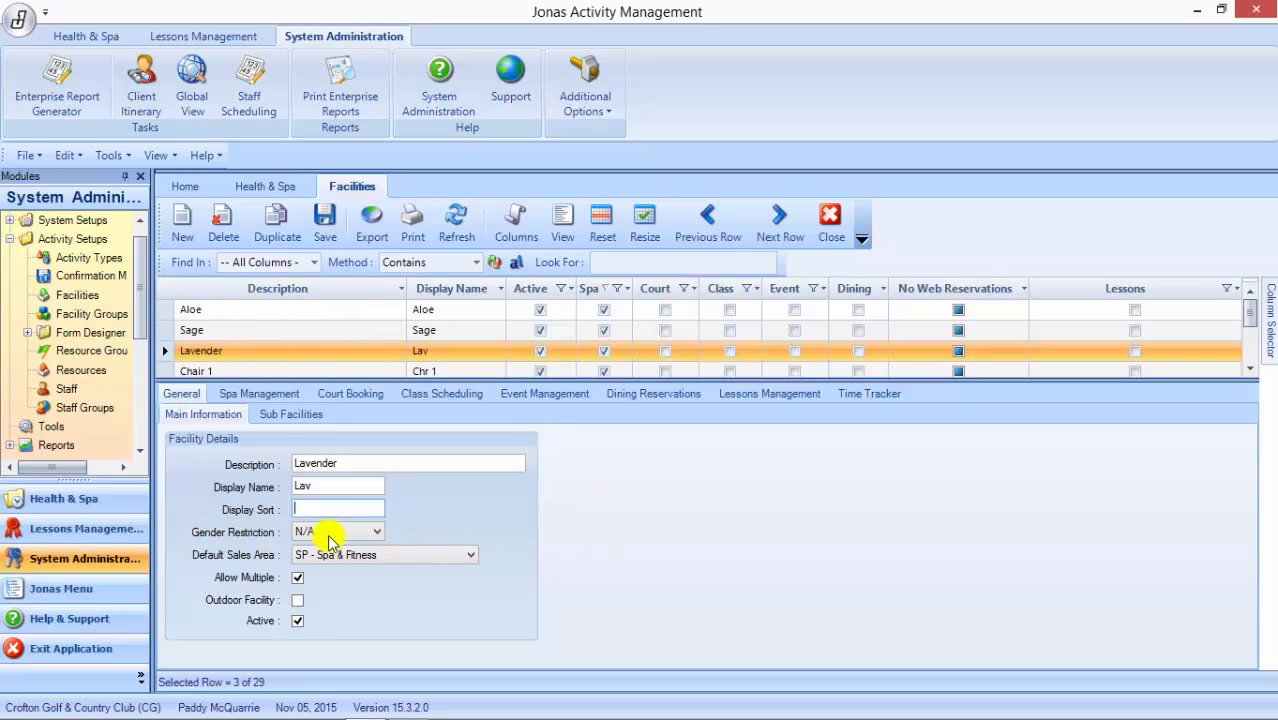
- Examine Lavender's description and the options available for its gender restriction
left_click(360, 465)
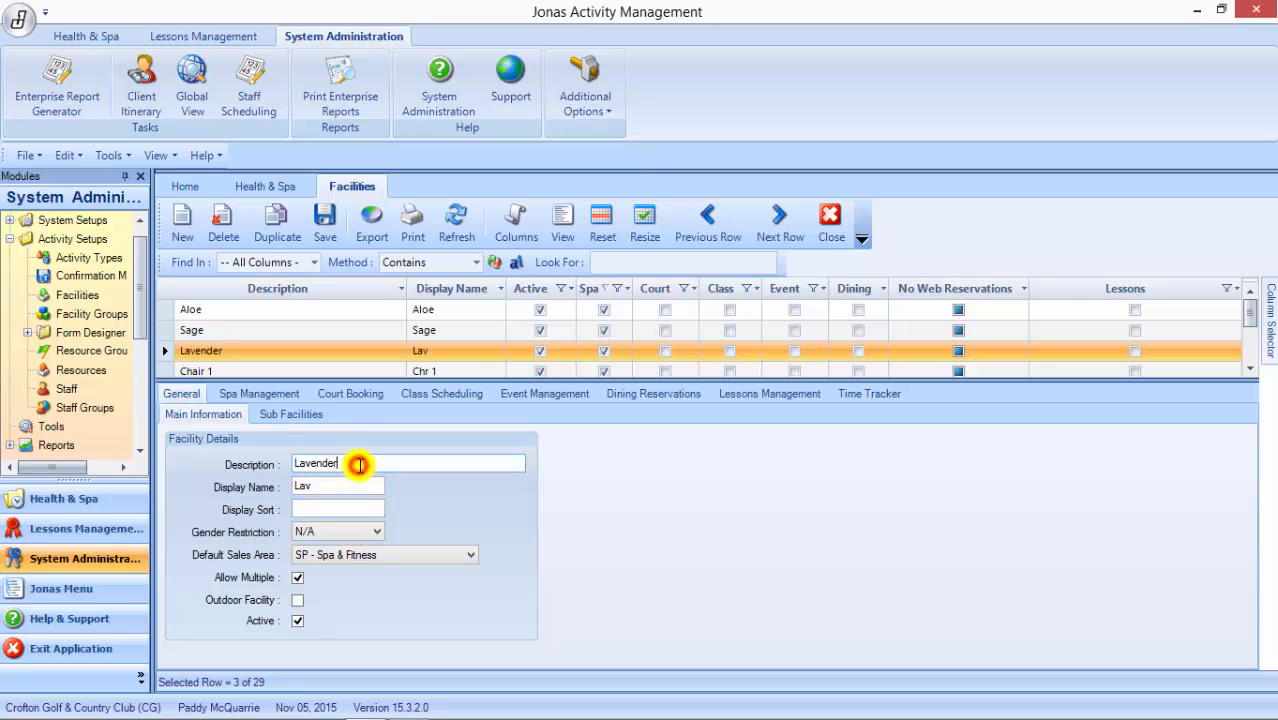
left_click(345, 535)
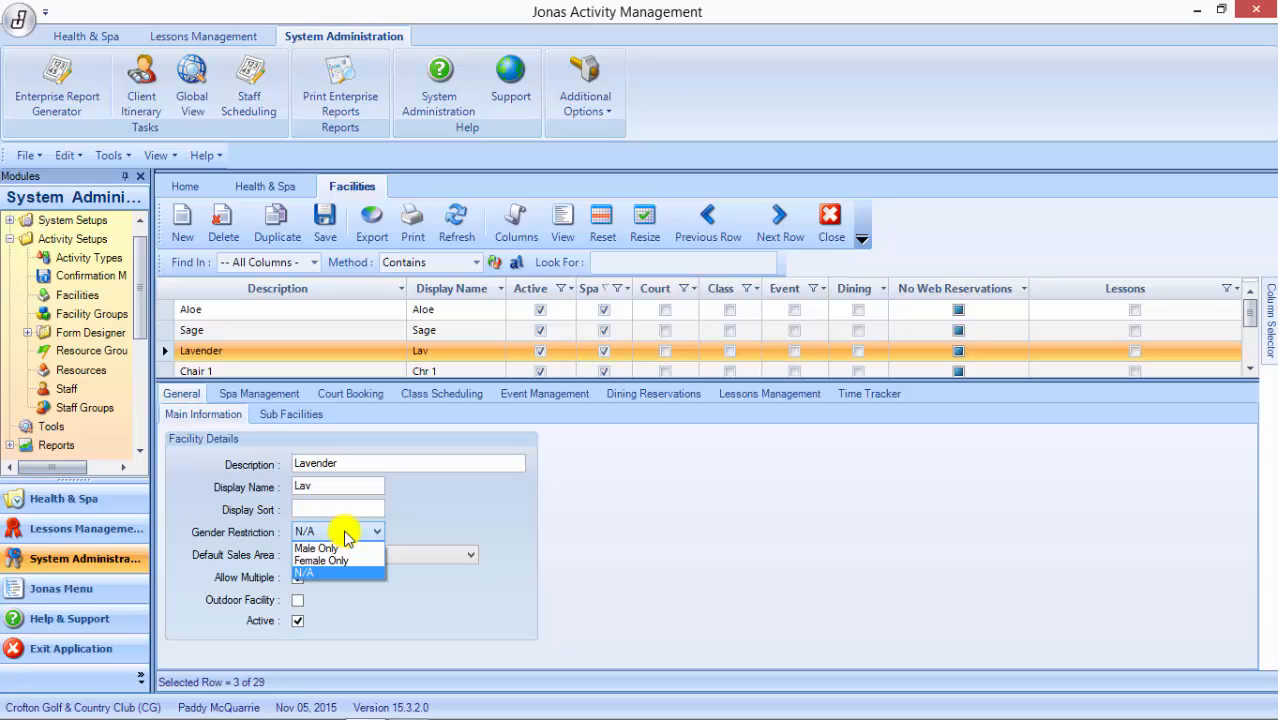
left_click(345, 537)
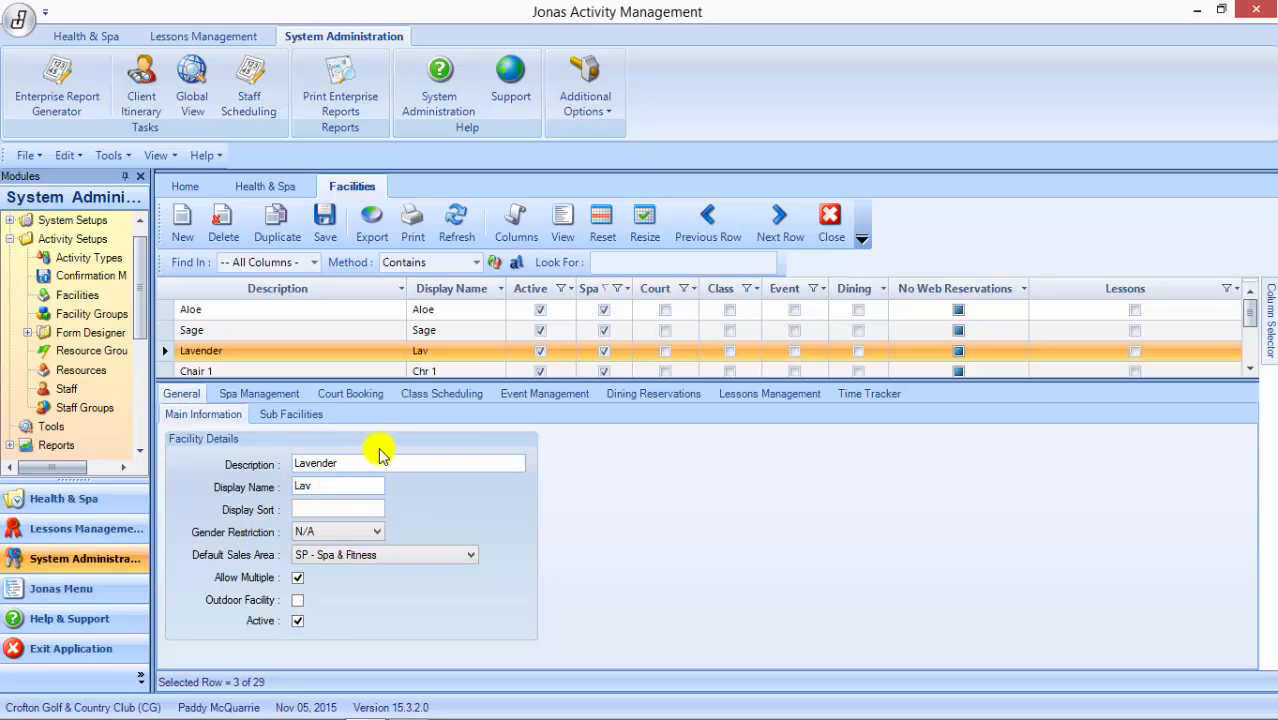
- Review which spa services the Lavender and Chair 1 facilities can be booked for
left_click(268, 393)
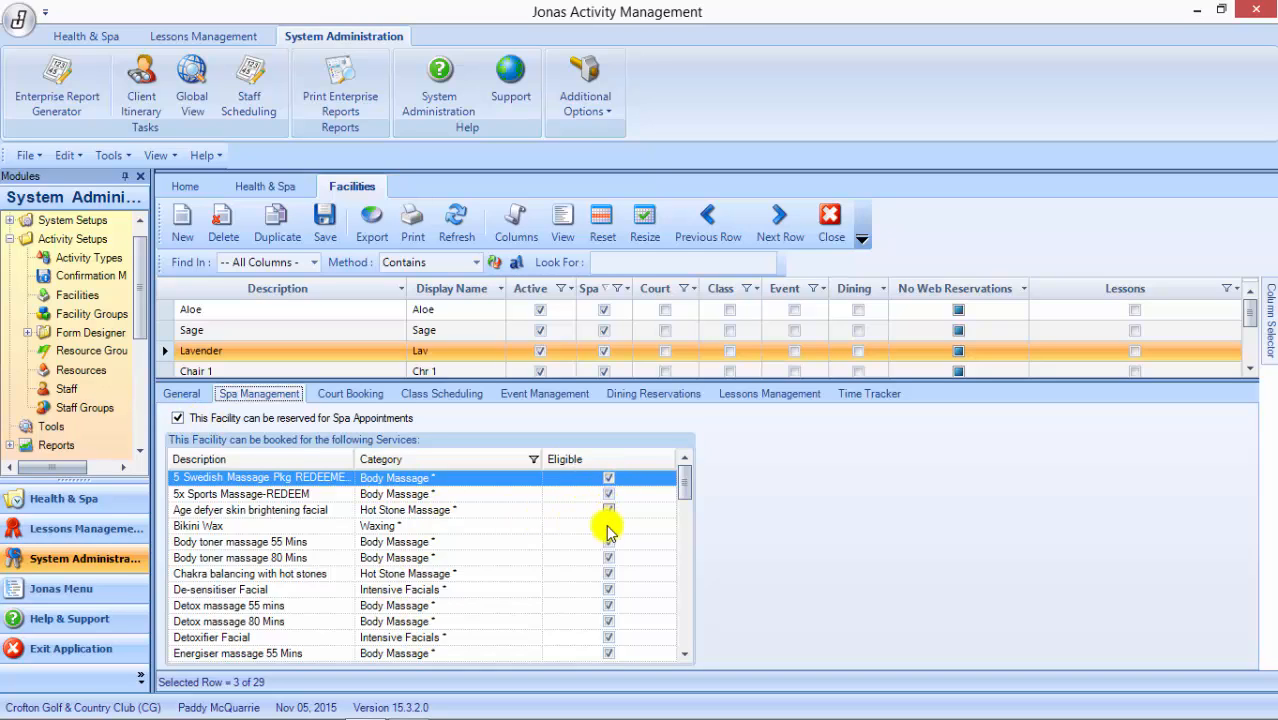
left_click_drag(685, 480, 682, 438)
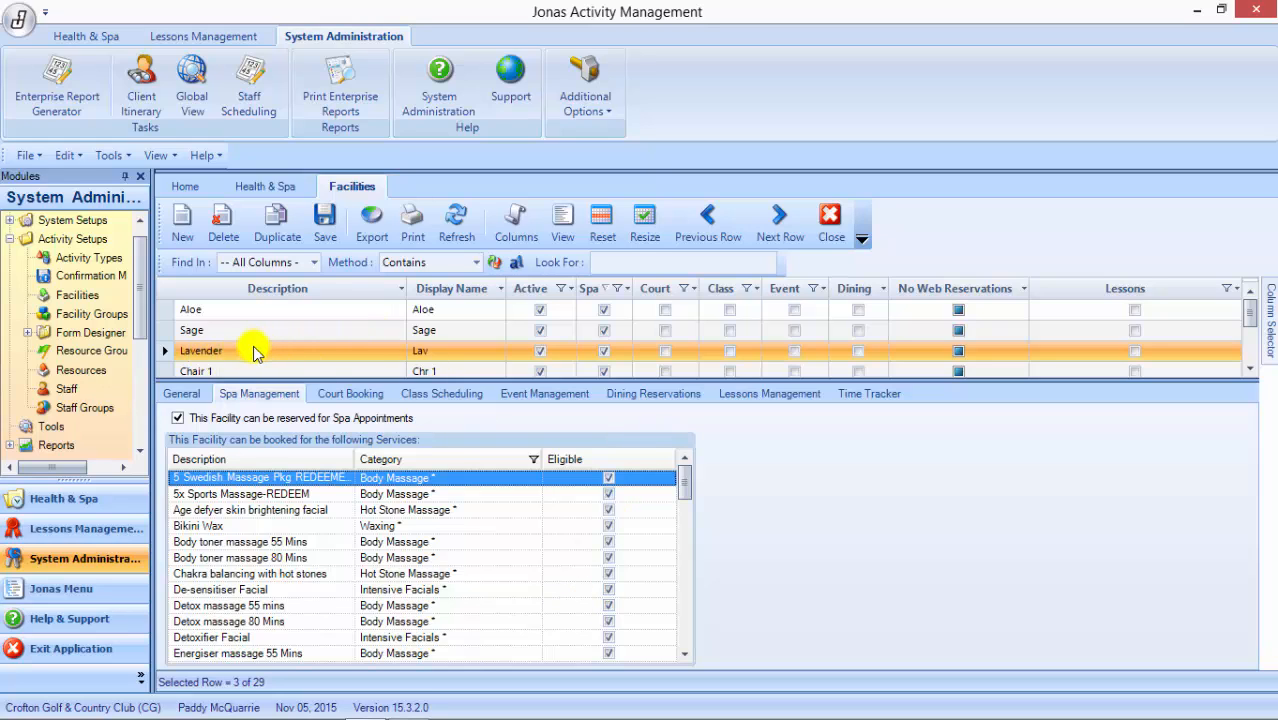
left_click(233, 371)
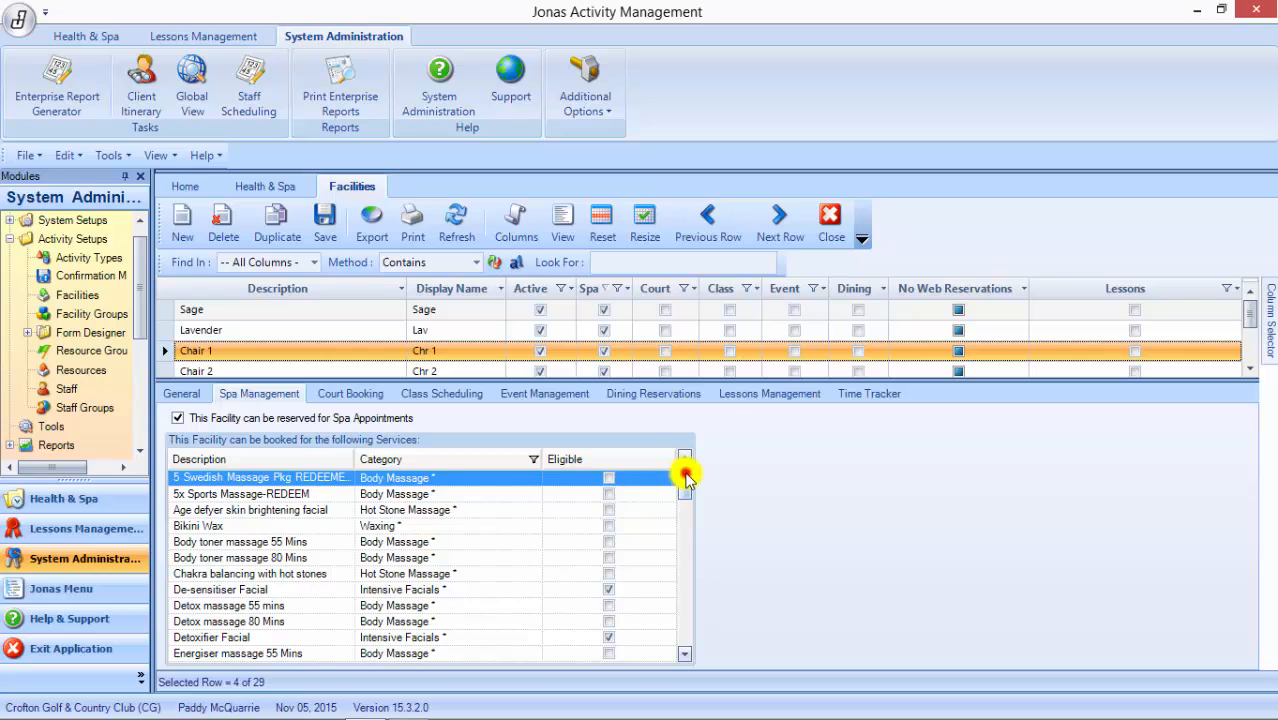
left_click_drag(686, 477, 697, 556)
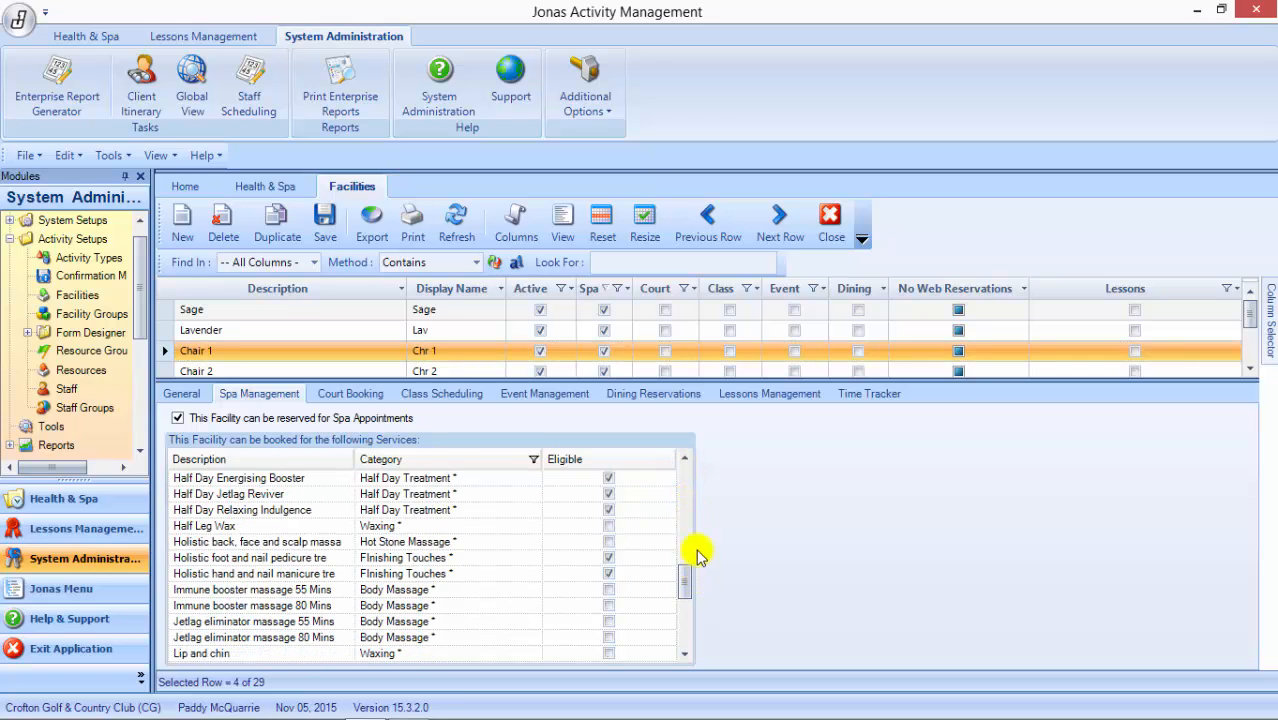
- Review Chair 1's description, display name and spa service eligibility, ending on its general details
left_click(176, 394)
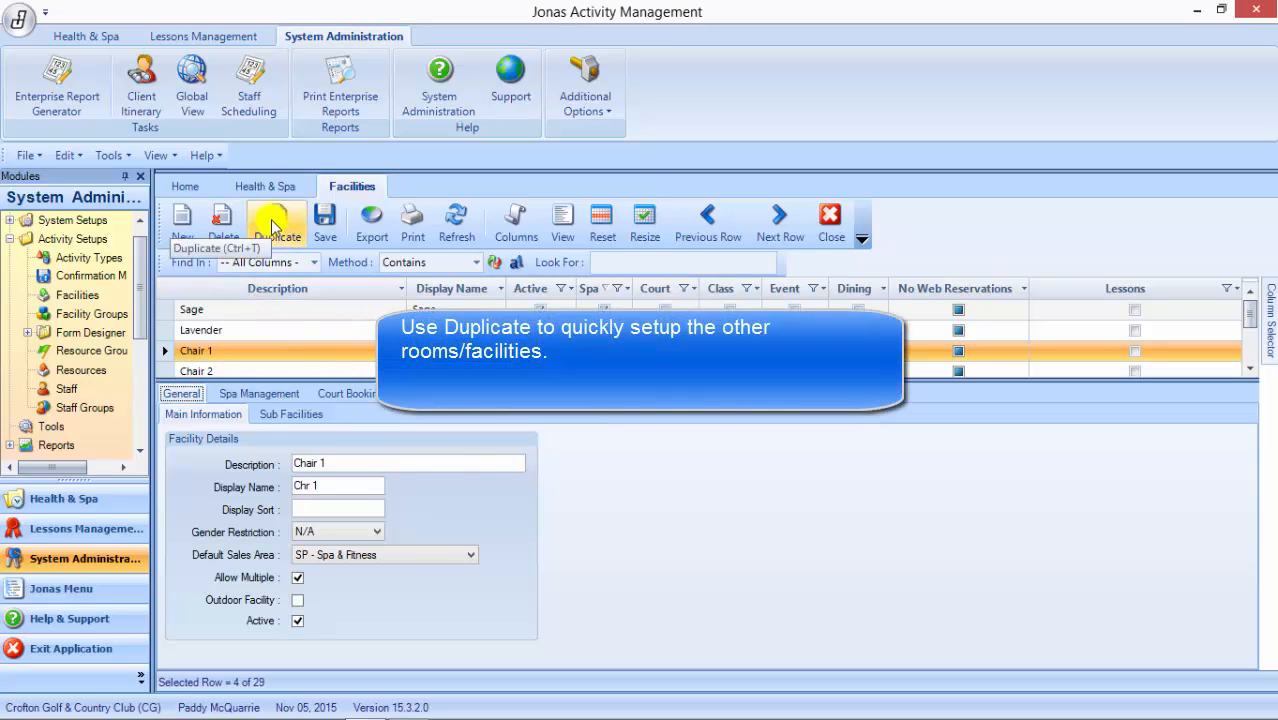
left_click(352, 464)
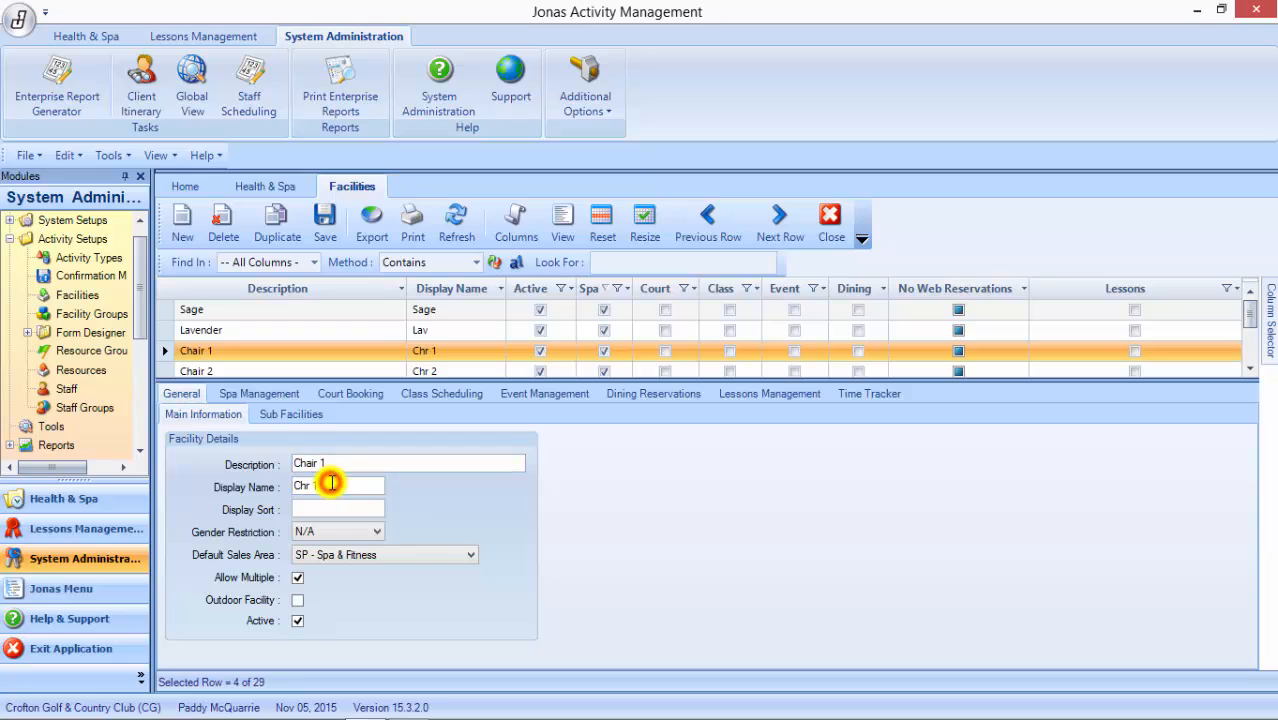
left_click(251, 391)
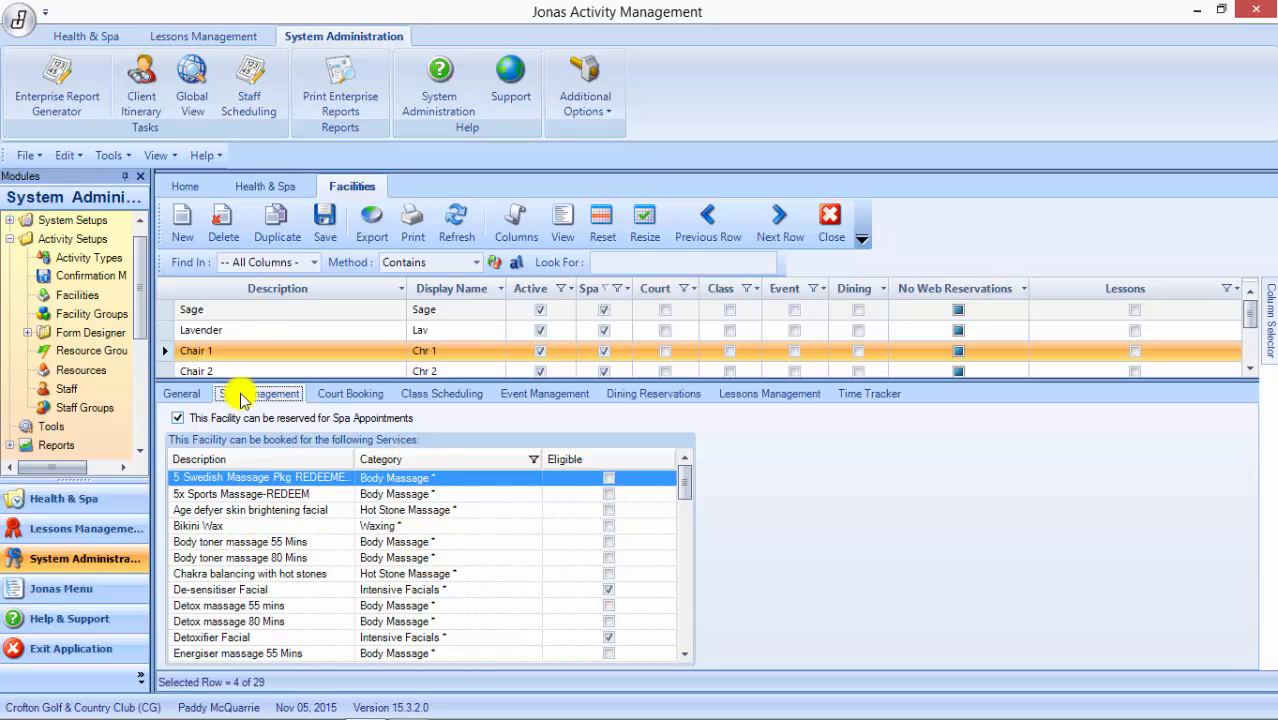
left_click(182, 393)
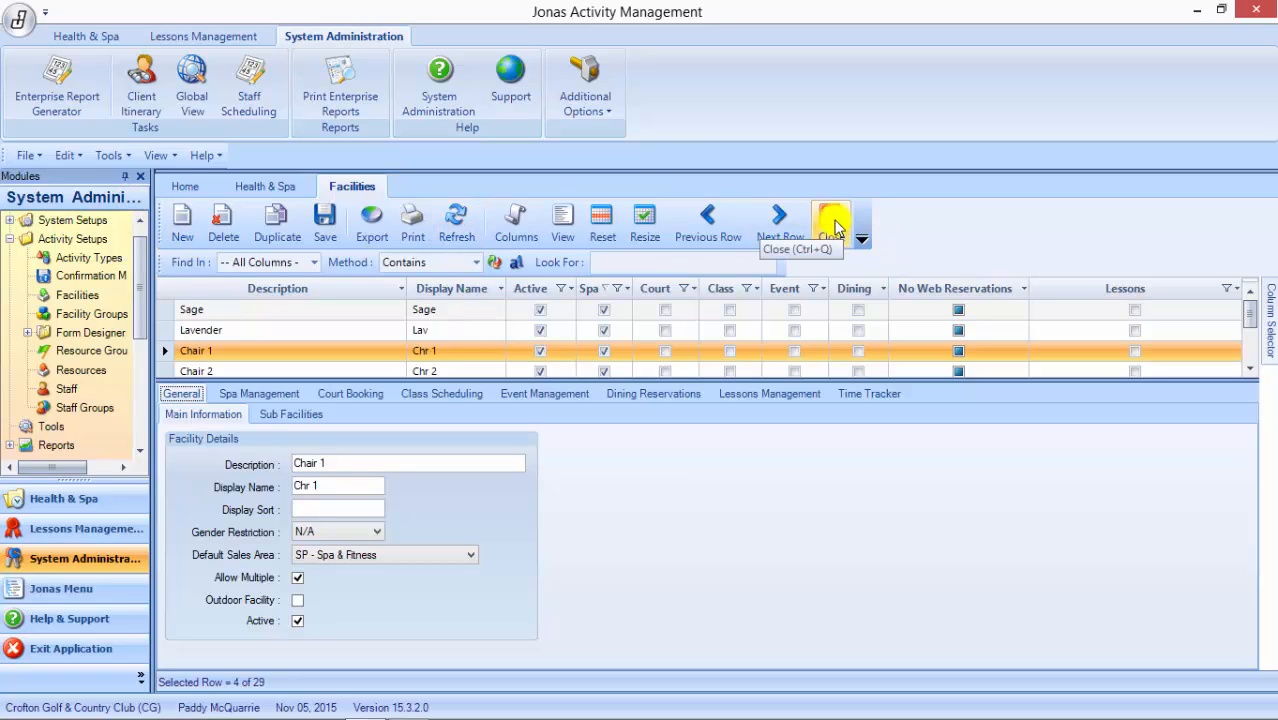
- Open the Staff Groups setup in System Administration and show the Aestheticians group's spa commission settings
left_click(70, 498)
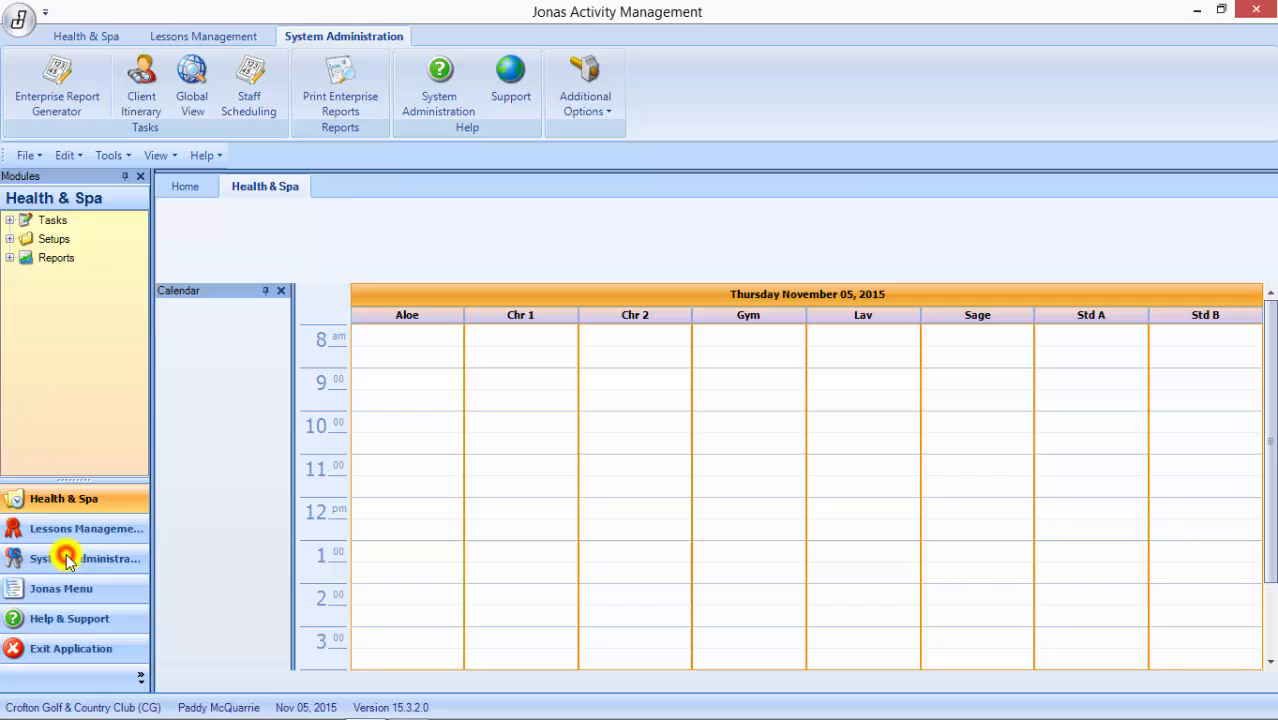
left_click(73, 560)
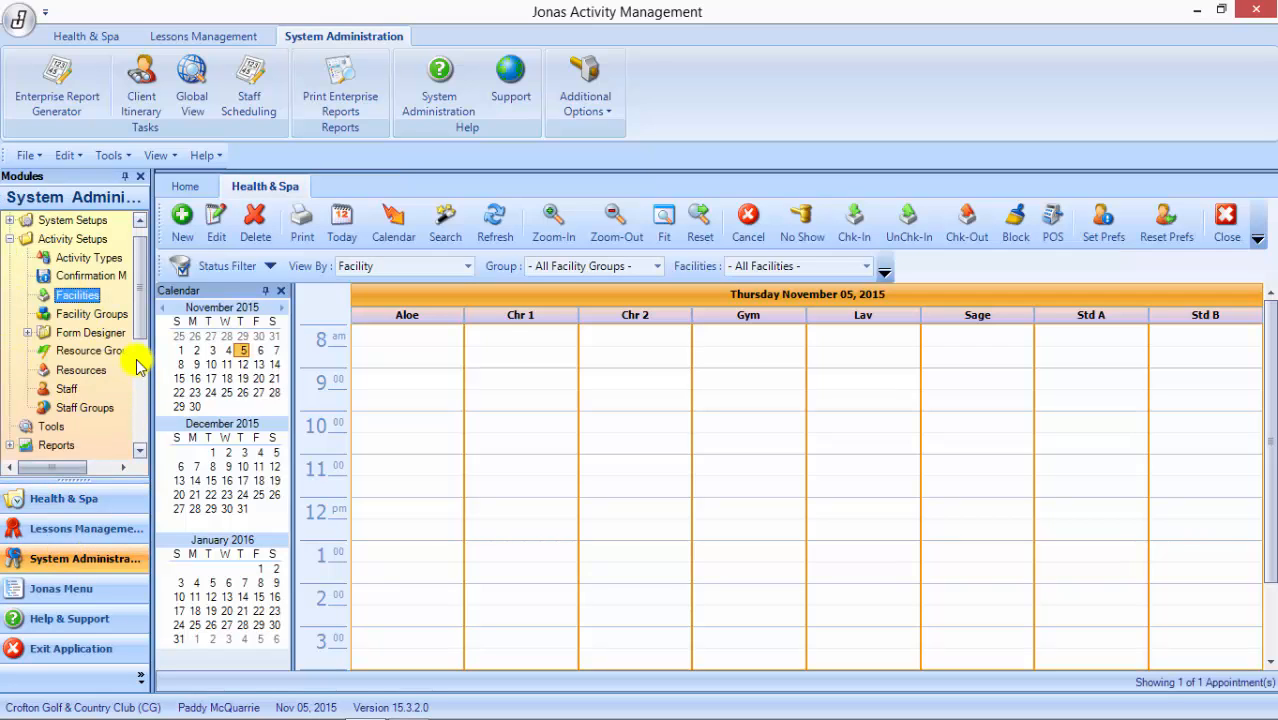
left_click(79, 389)
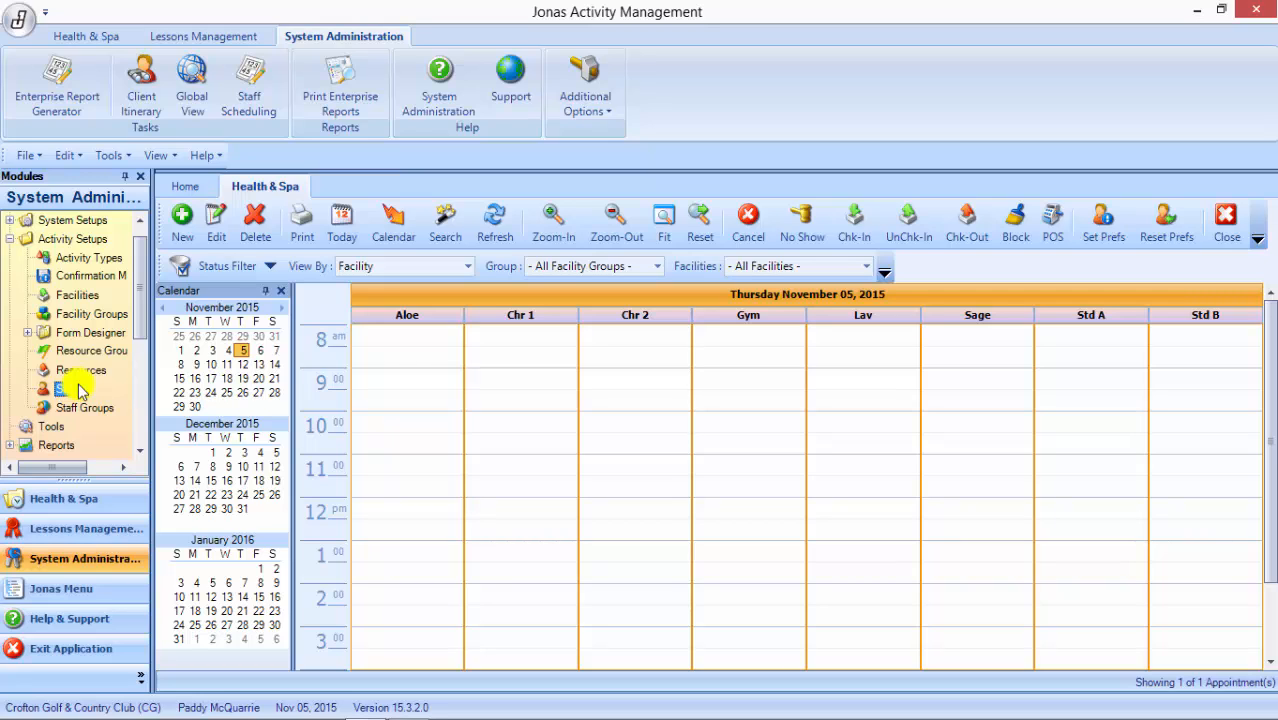
left_click(77, 410)
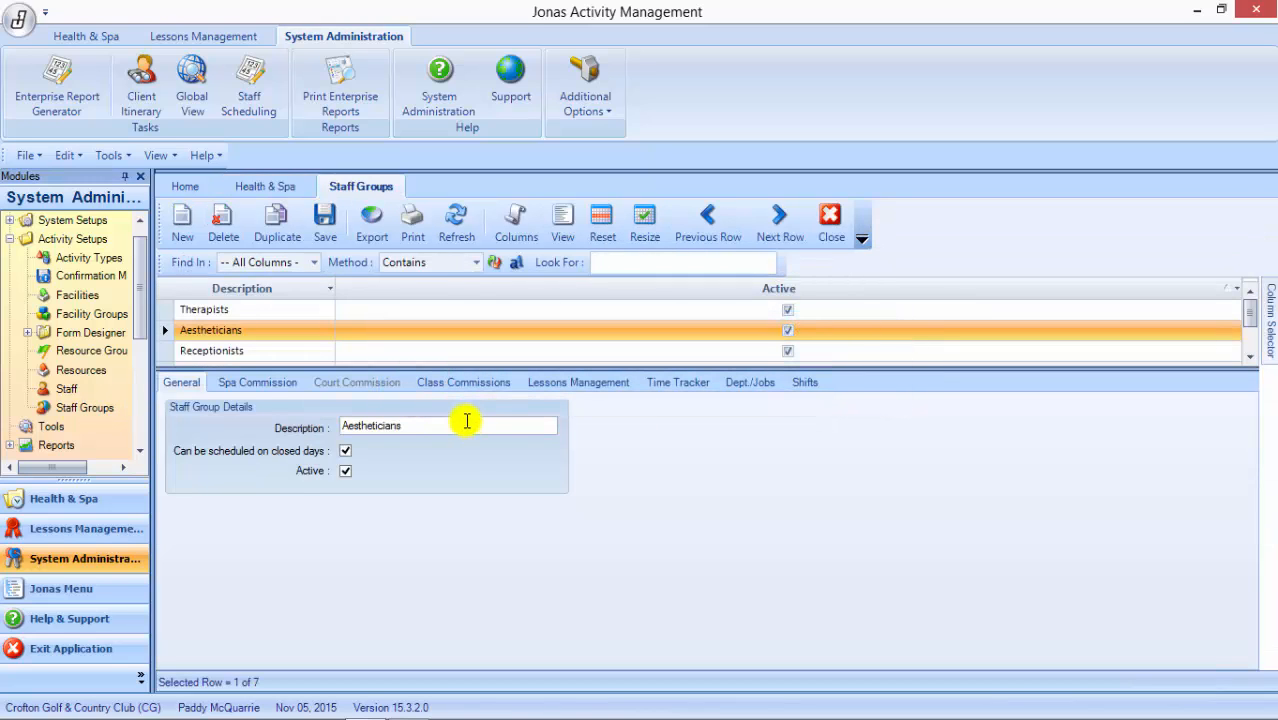
left_click(279, 389)
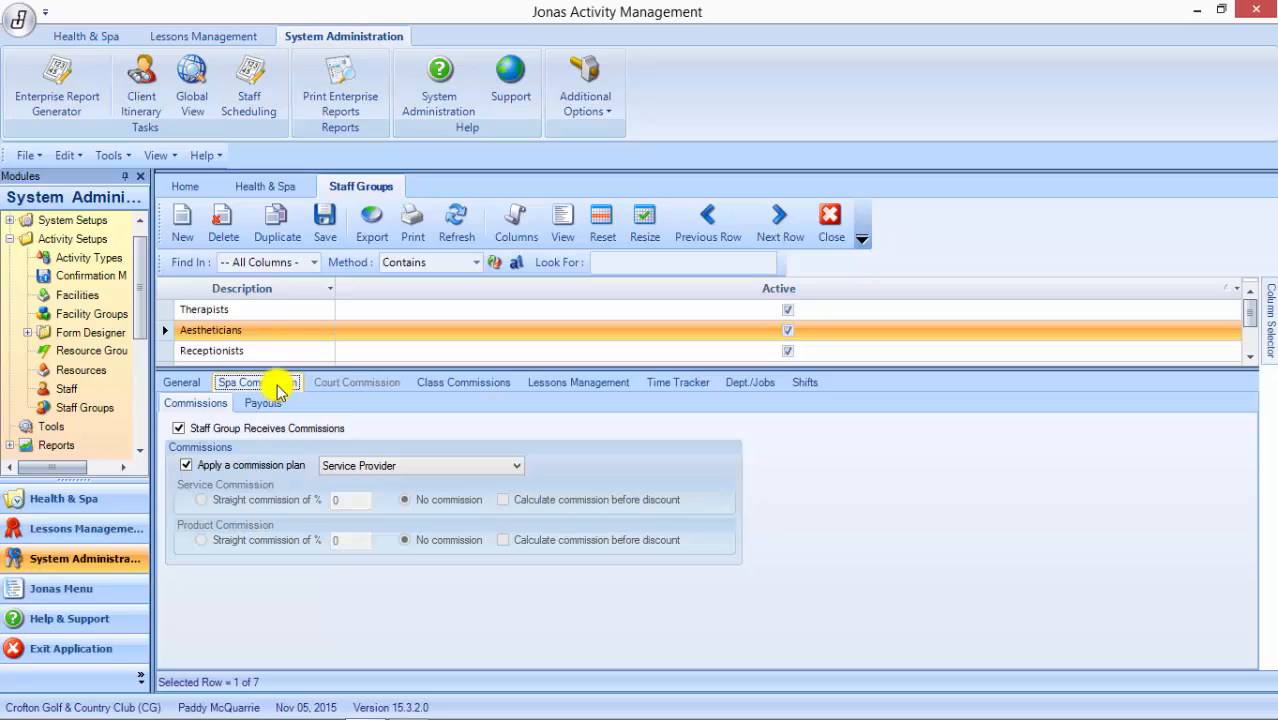
- Compare the general details of the Aestheticians, Therapists and Receptionists staff groups, enlarging the group list to show more rows
left_click(186, 382)
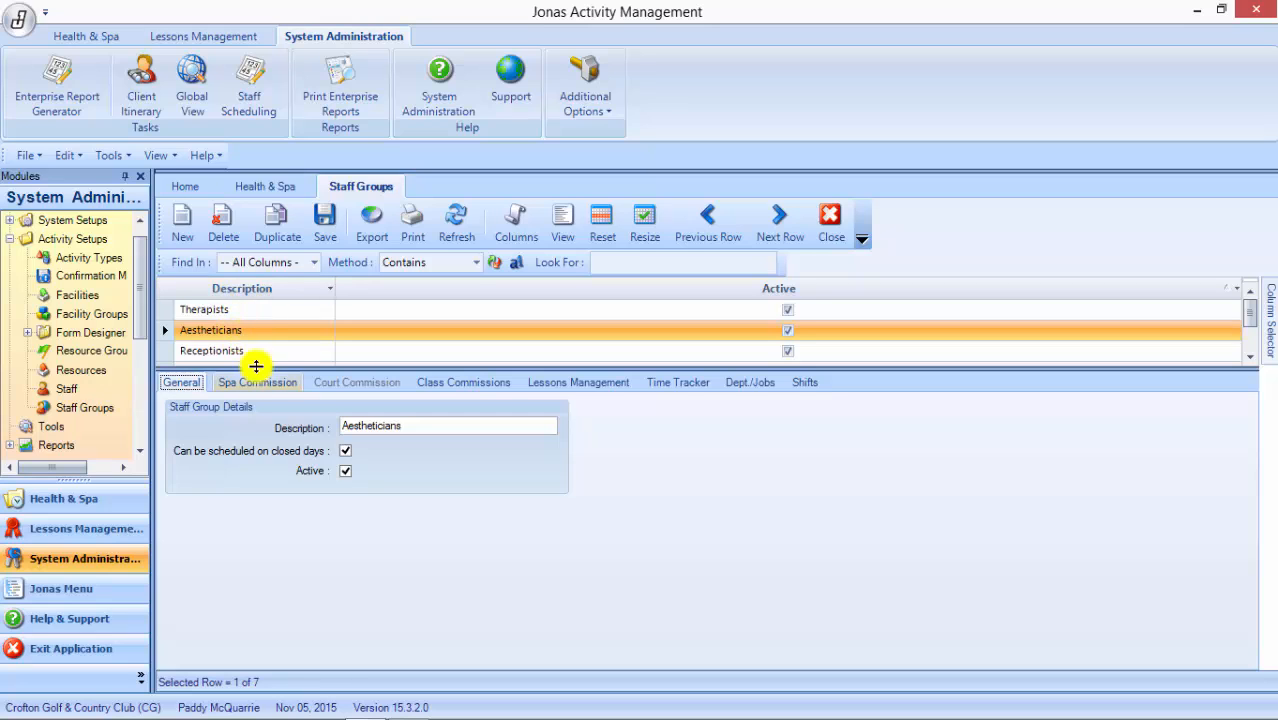
left_click_drag(298, 367, 298, 393)
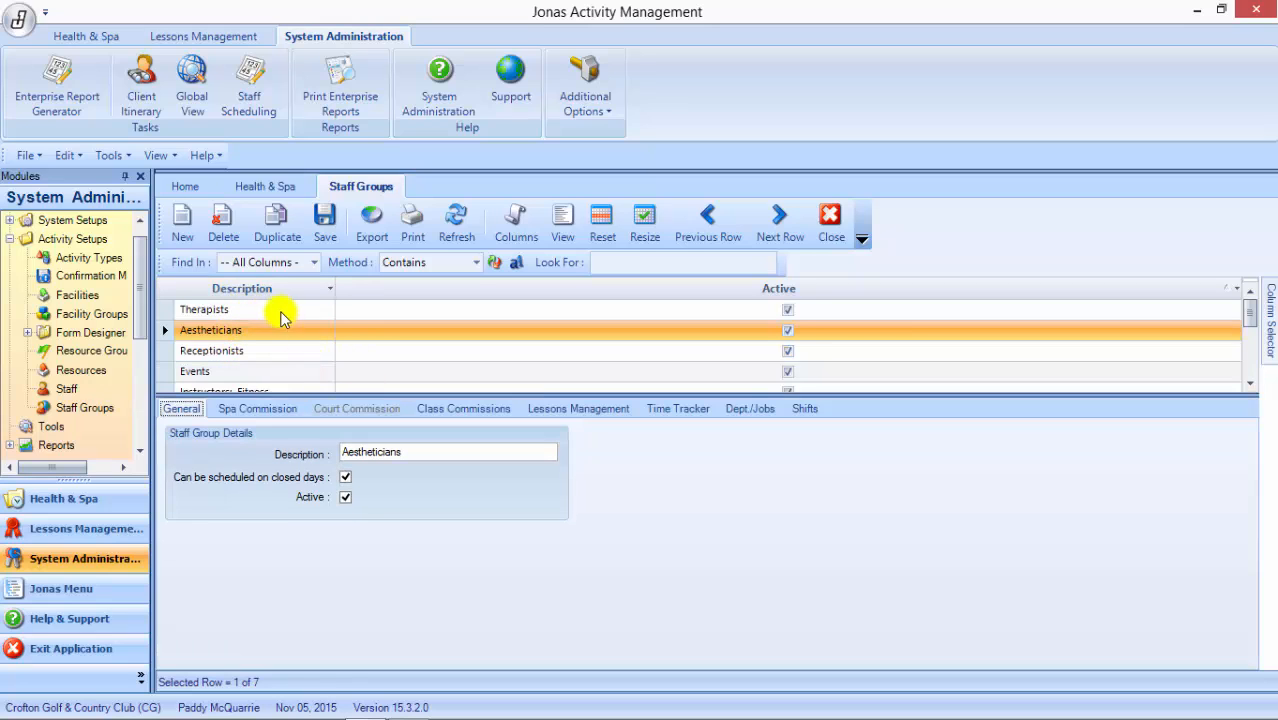
left_click(218, 352)
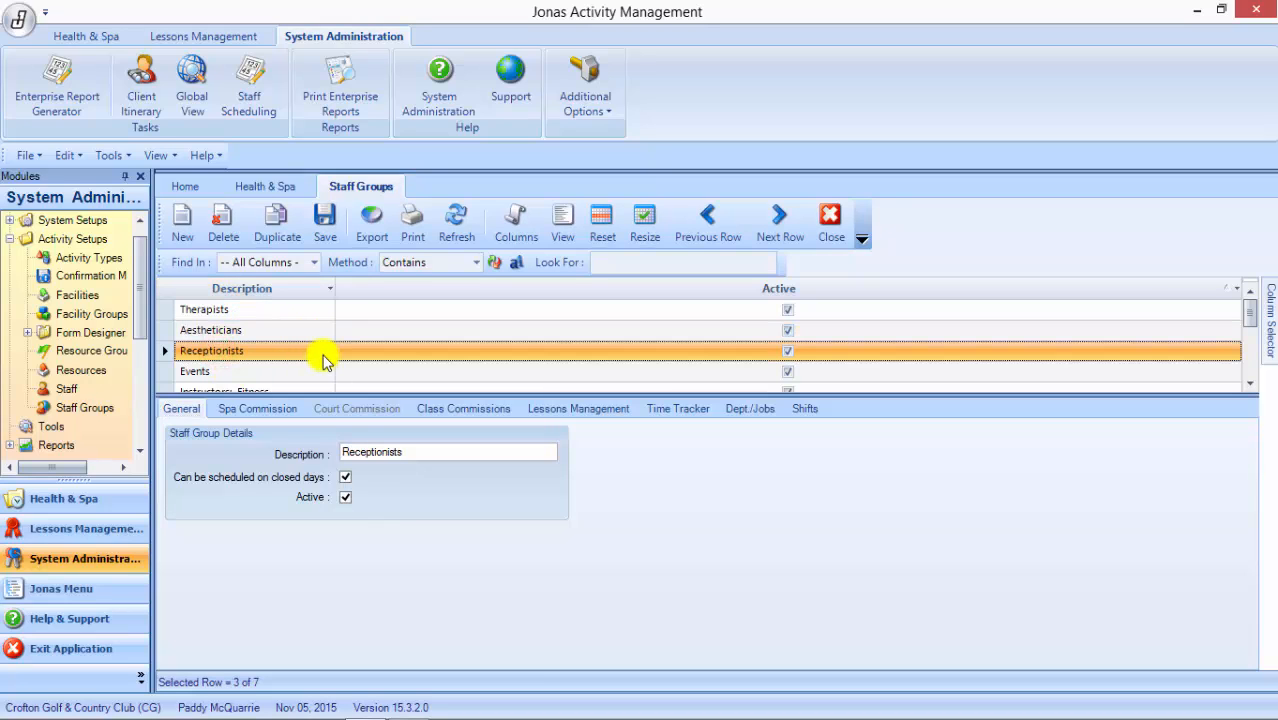
left_click(238, 309)
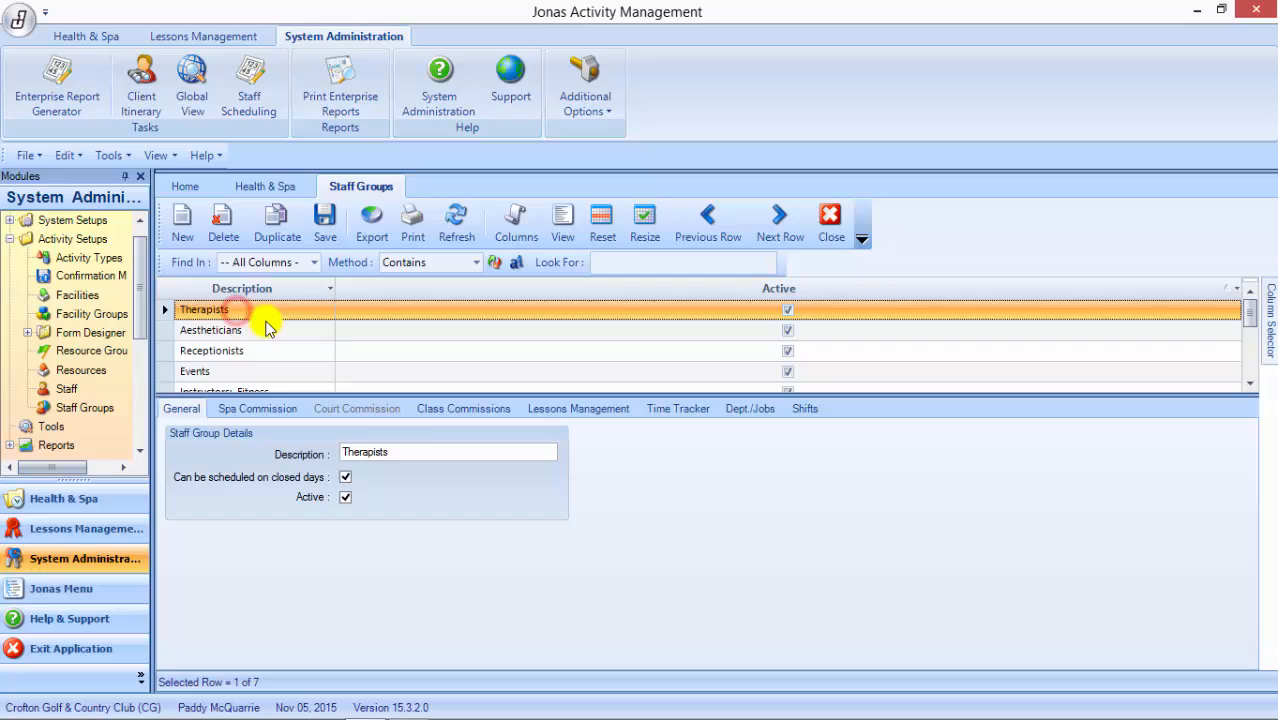
left_click(245, 333)
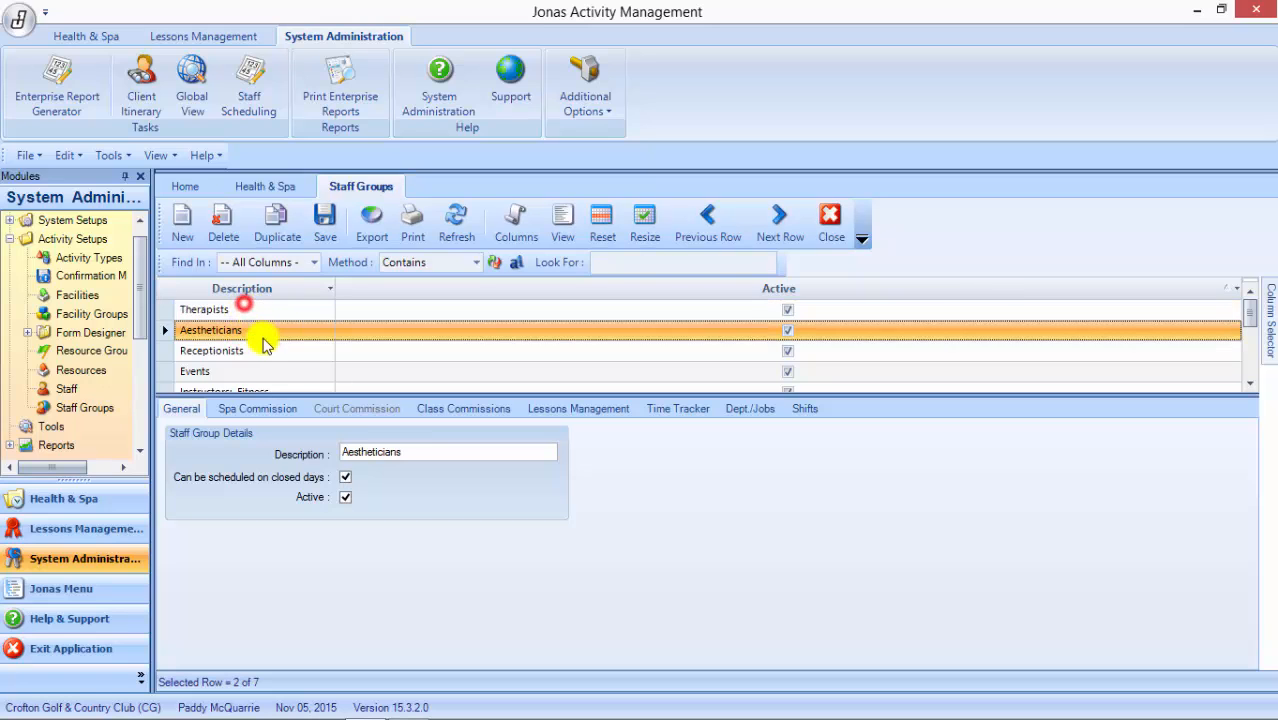
left_click(245, 309)
left_click(251, 333)
left_click(254, 312)
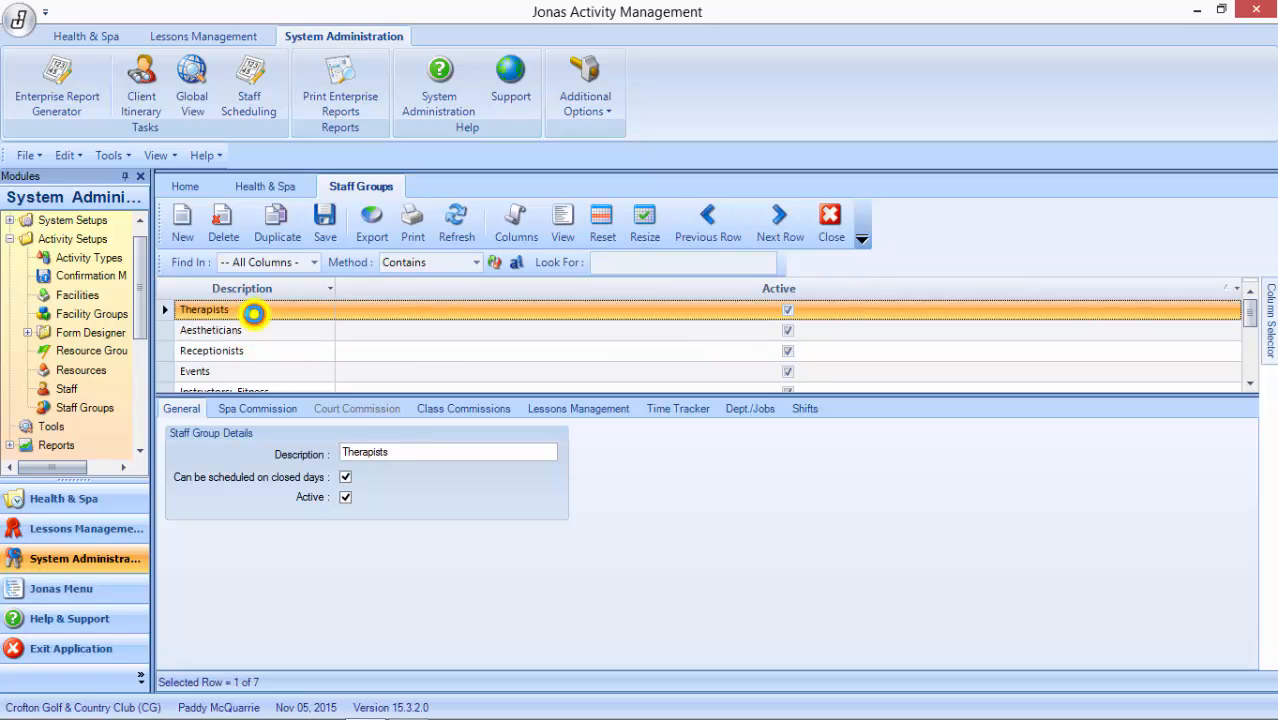
left_click(198, 352)
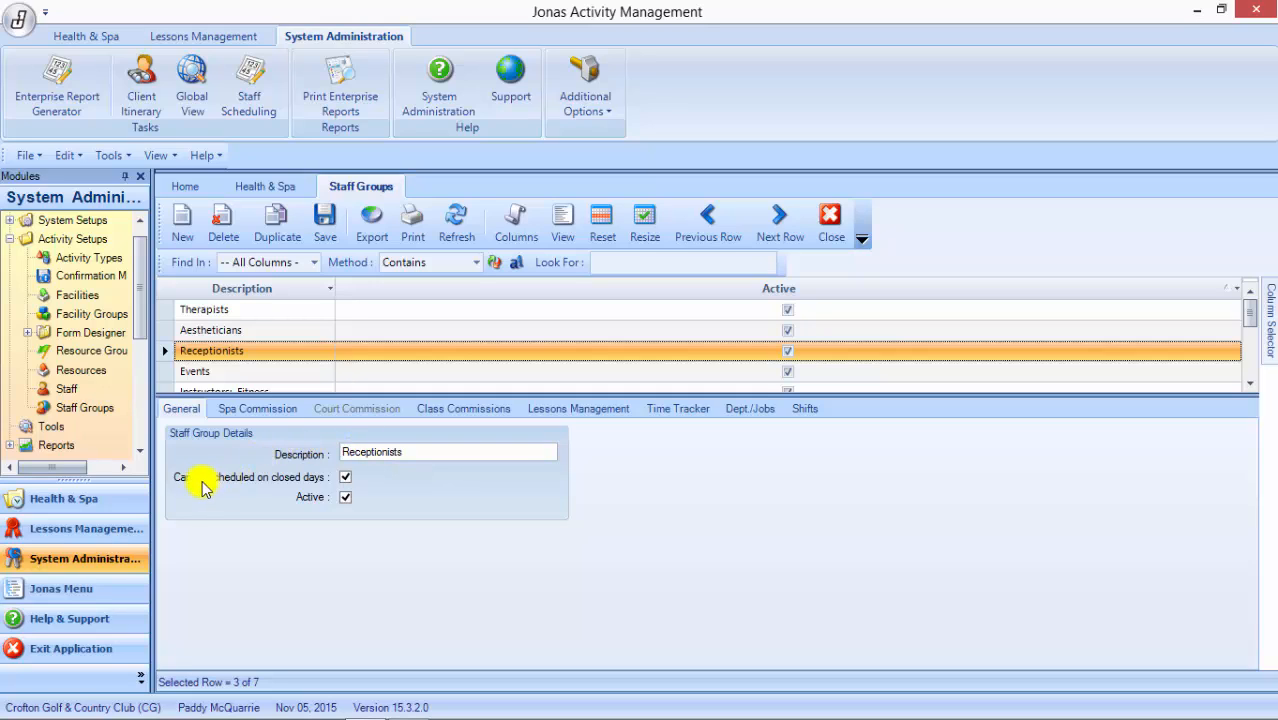
- Review the Receptionists group's closed-day scheduling option and spa commission settings, ending on its general details
left_click(345, 478)
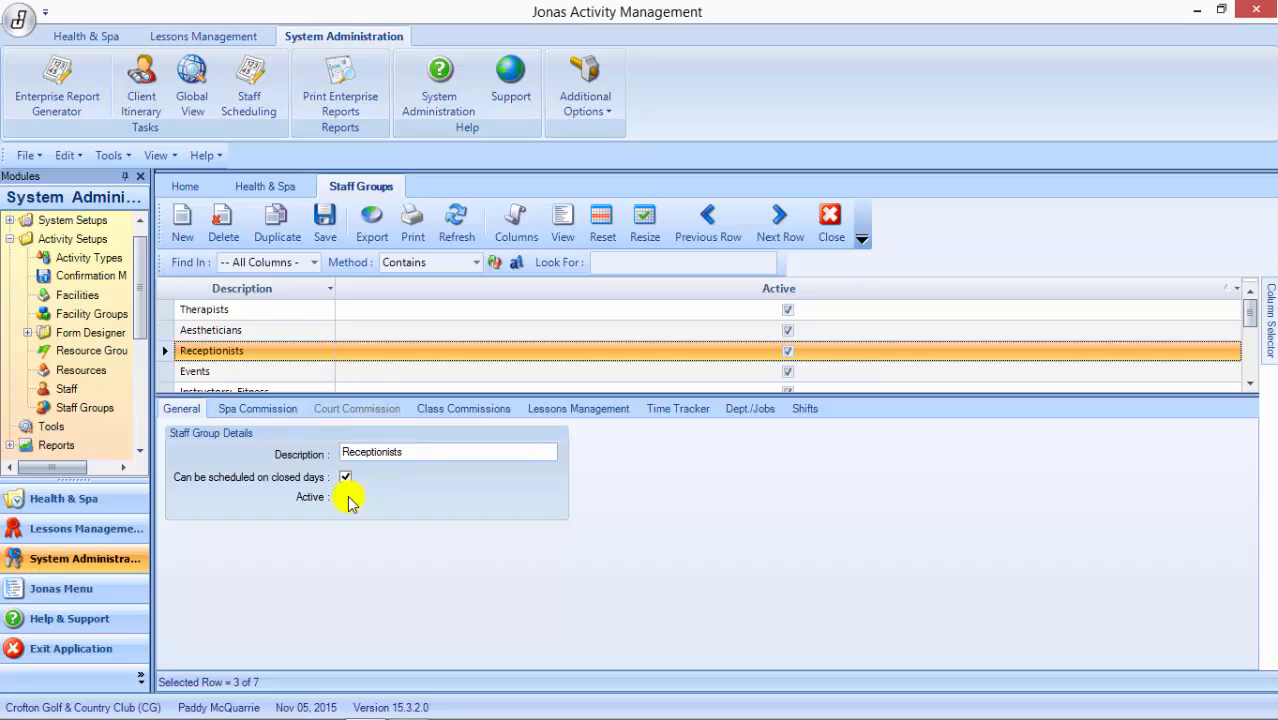
left_click(243, 412)
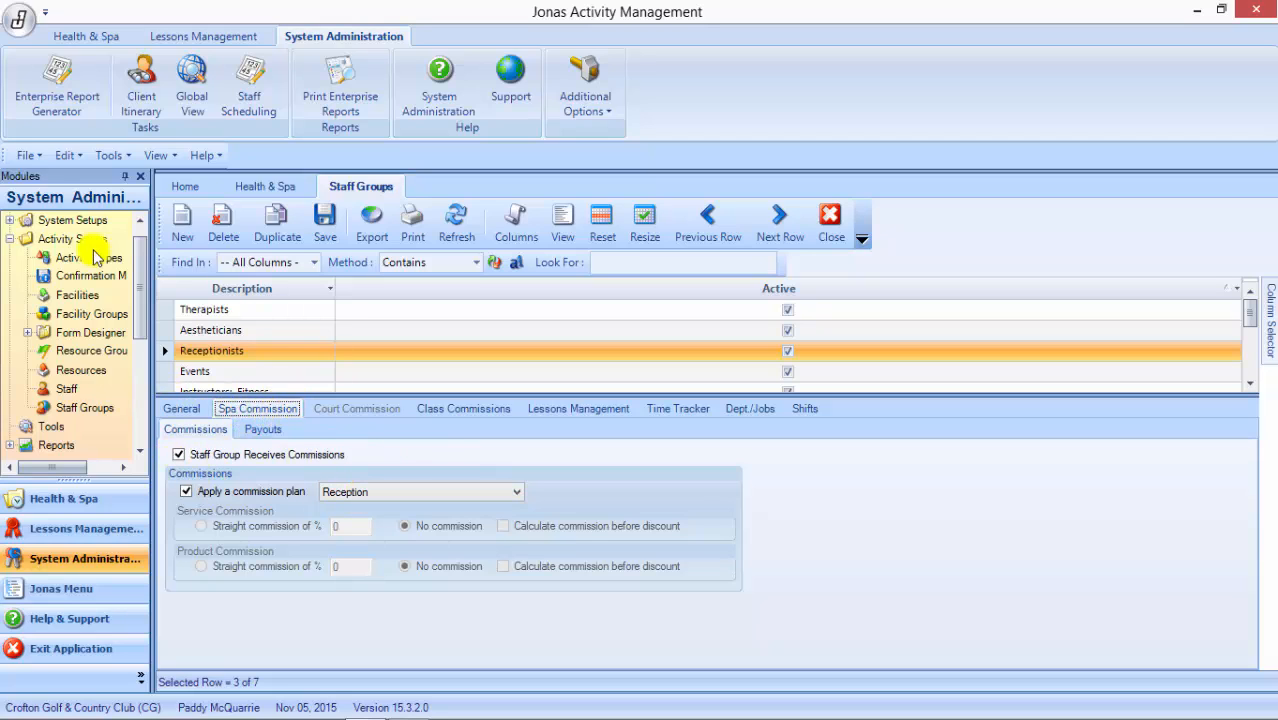
left_click(176, 410)
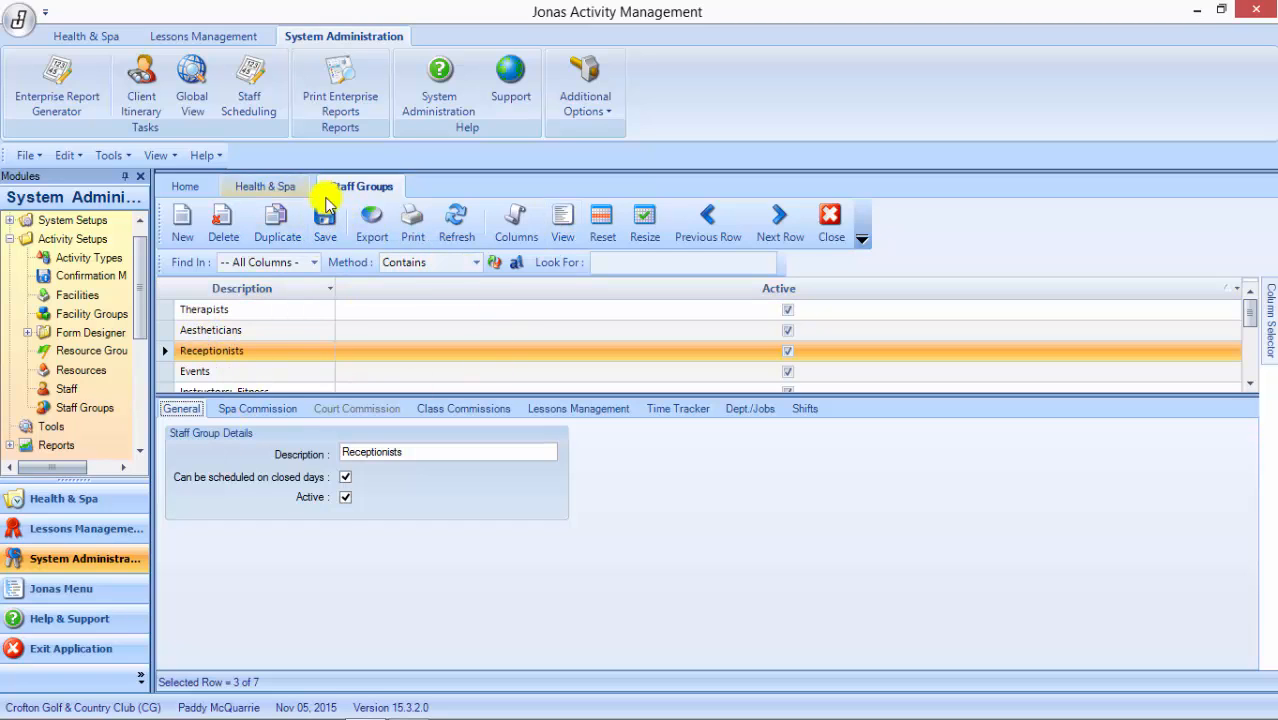
- Open the Staff setup and go through the first Aestheticians member's first name, last name and display name, keeping them as they are
left_click(62, 390)
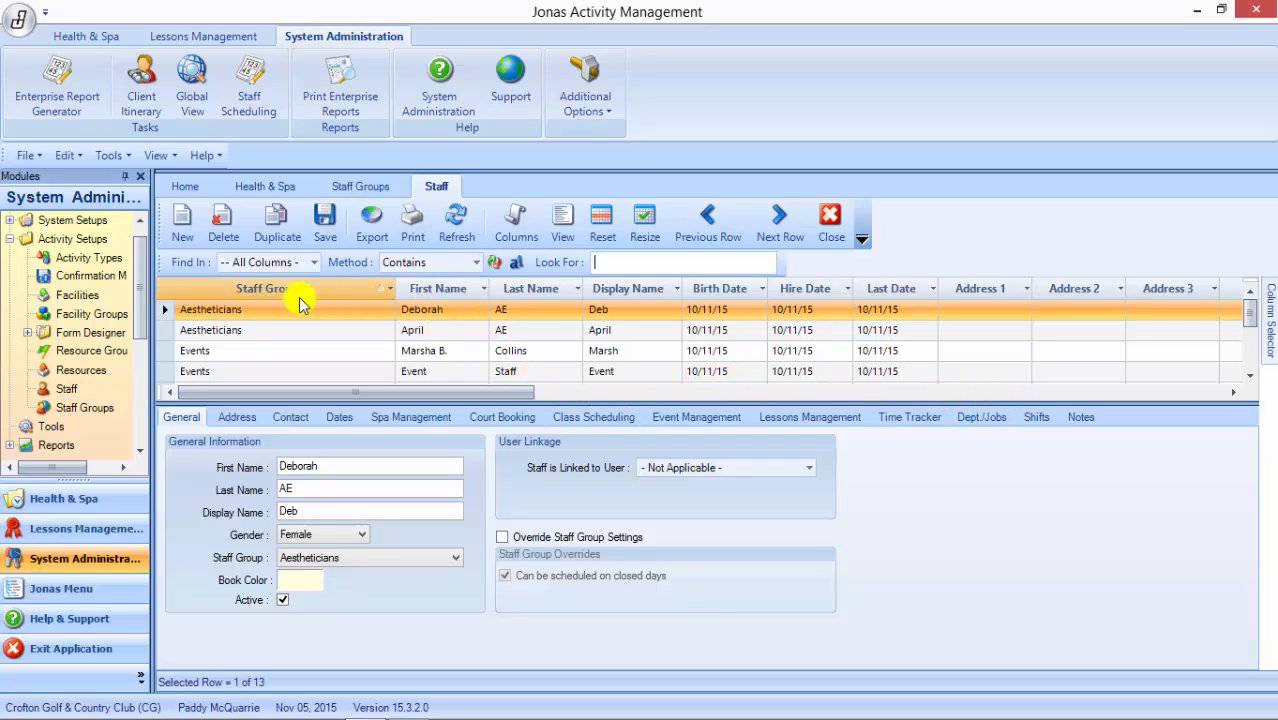
left_click(236, 310)
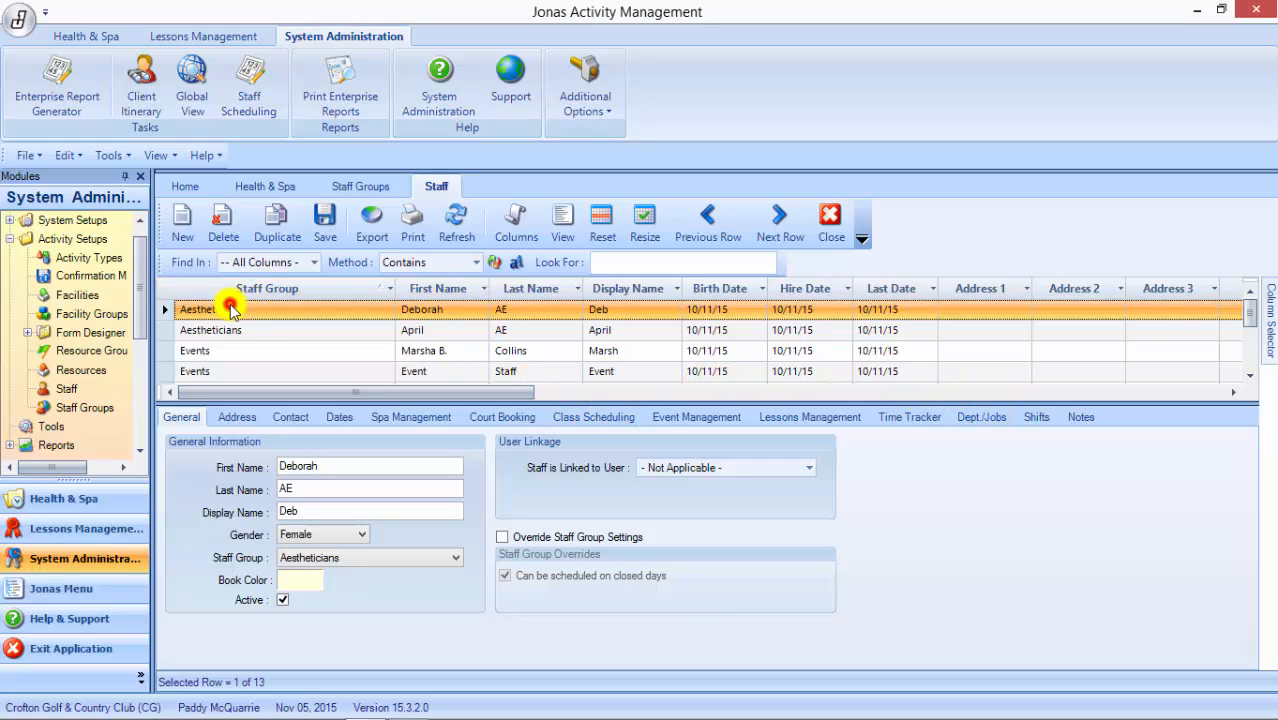
left_click(337, 465)
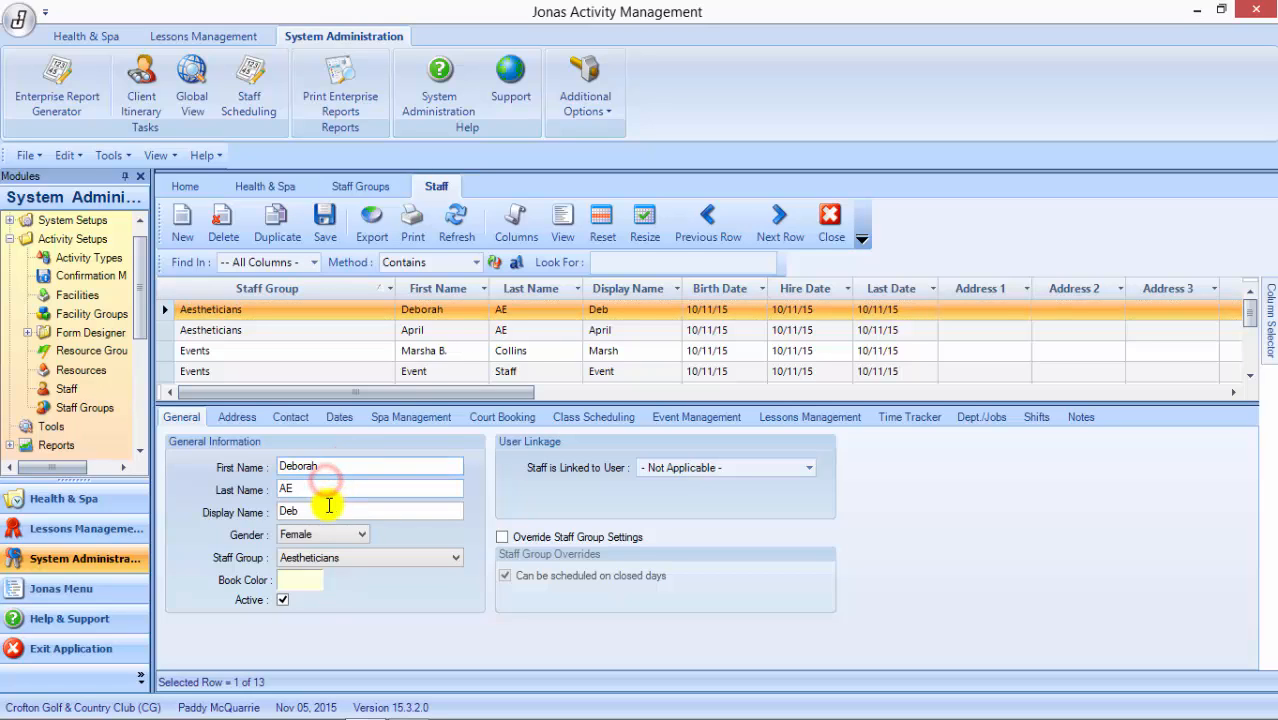
key("BackSpace")
key("BackSpace")
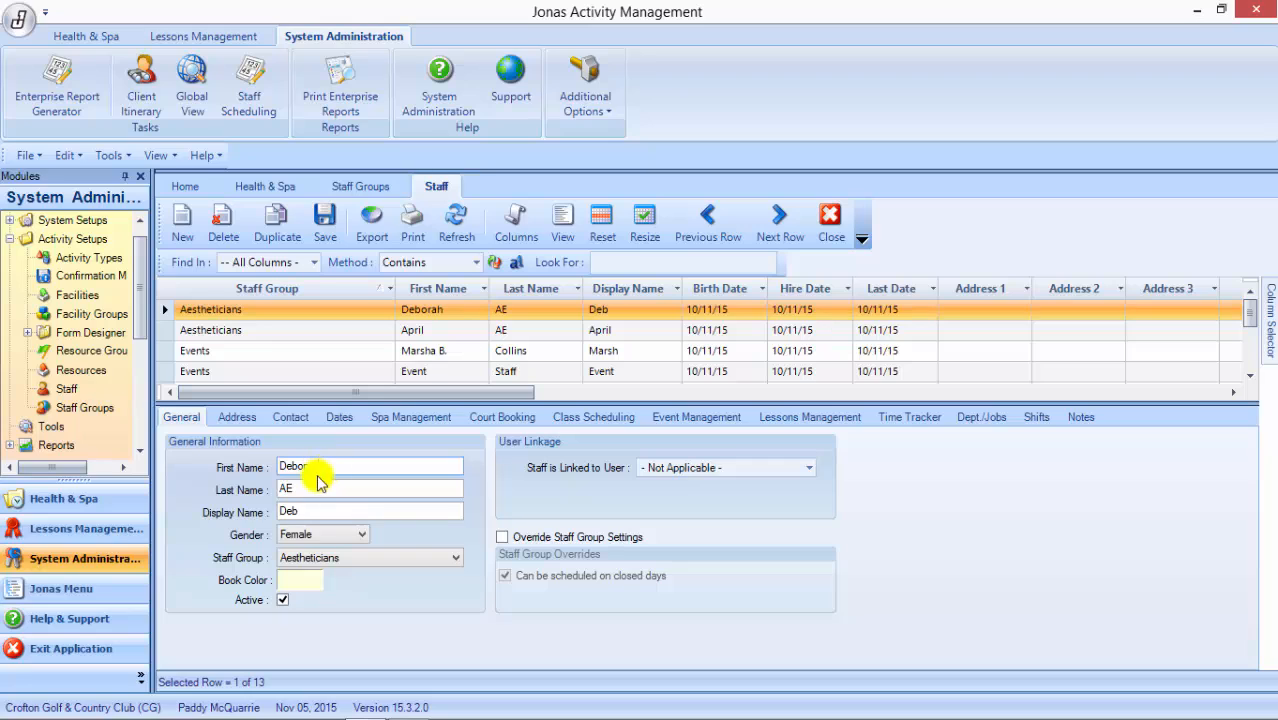
type("ah")
left_click(327, 491)
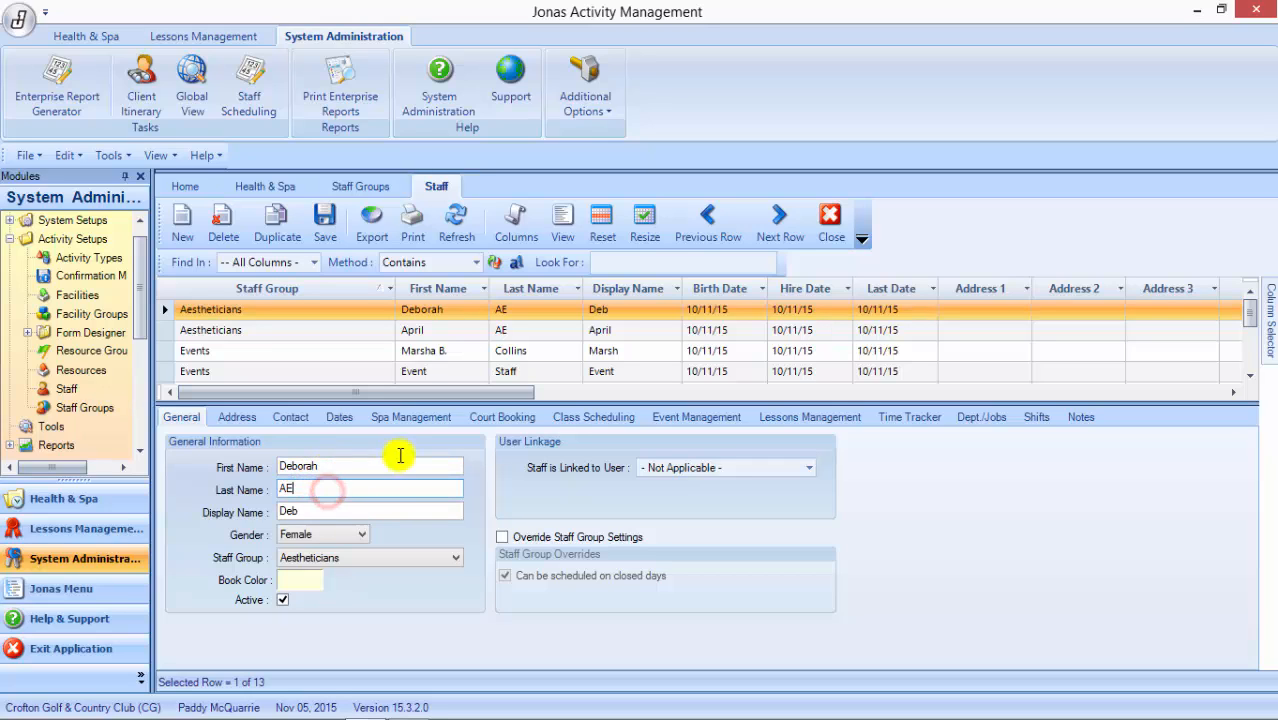
left_click(316, 512)
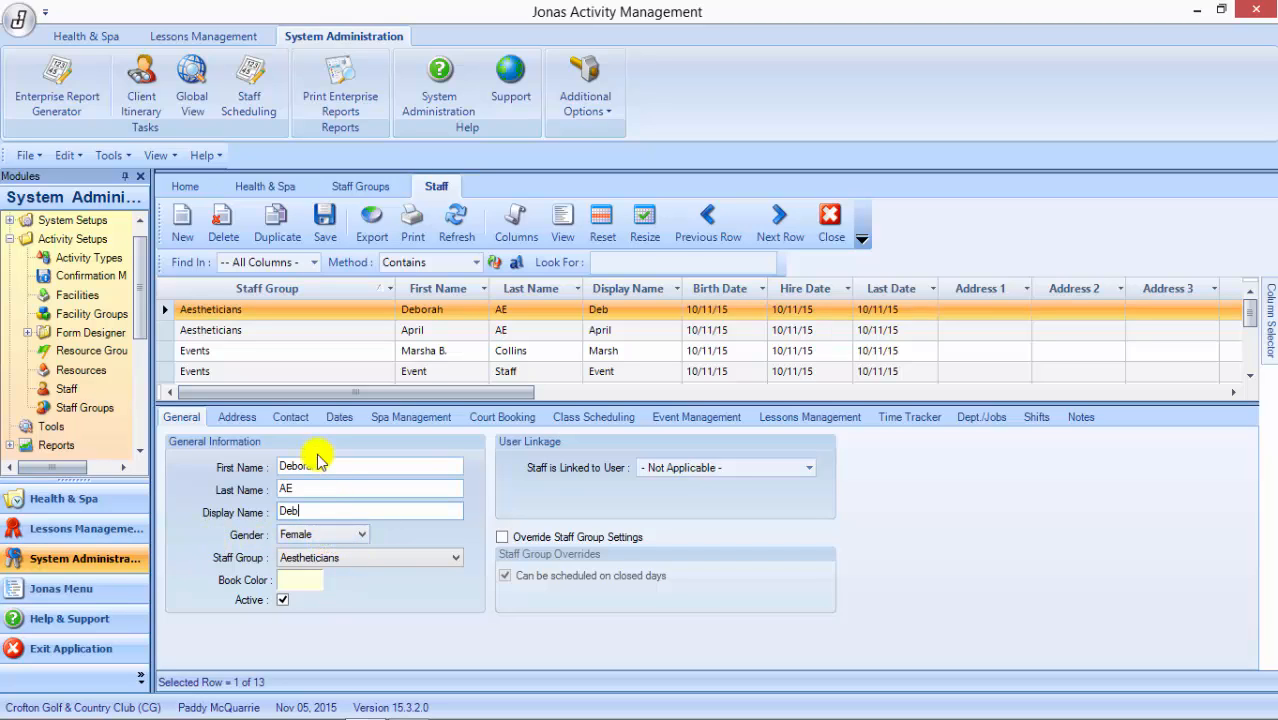
- Check the gender choices for this staff member, keeping Female, and look at the staff group choices
left_click(316, 536)
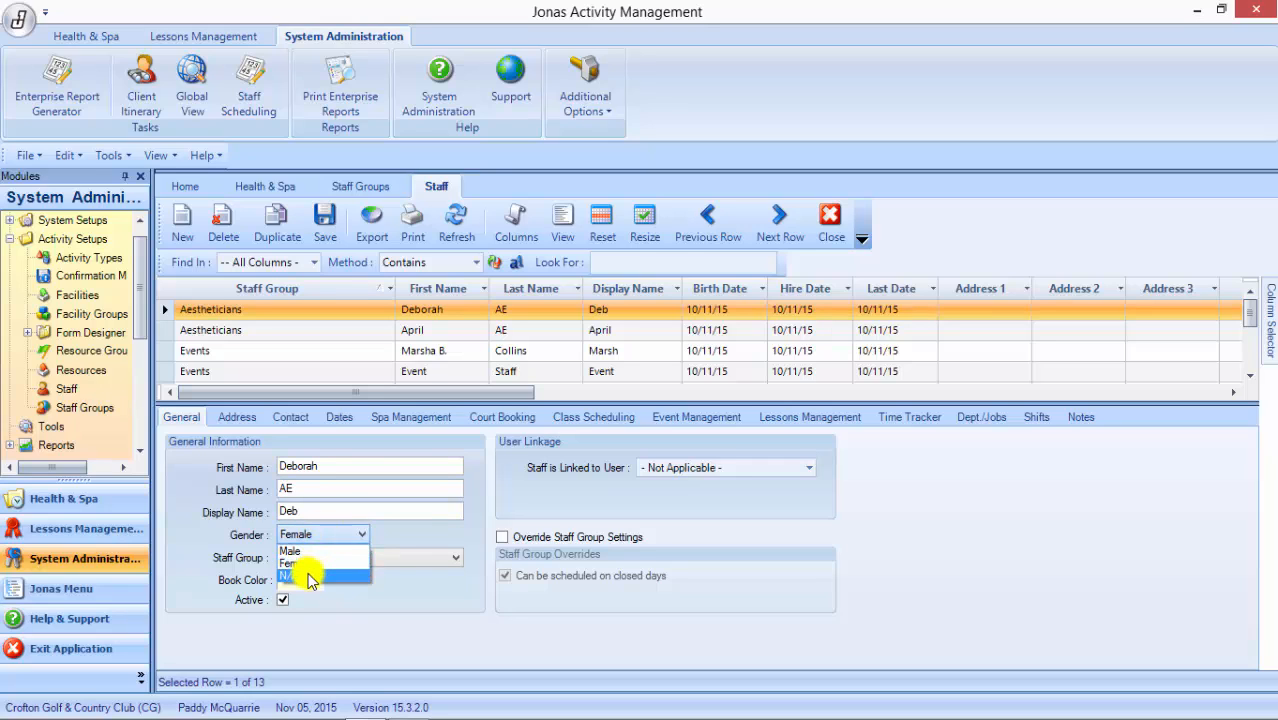
left_click(308, 561)
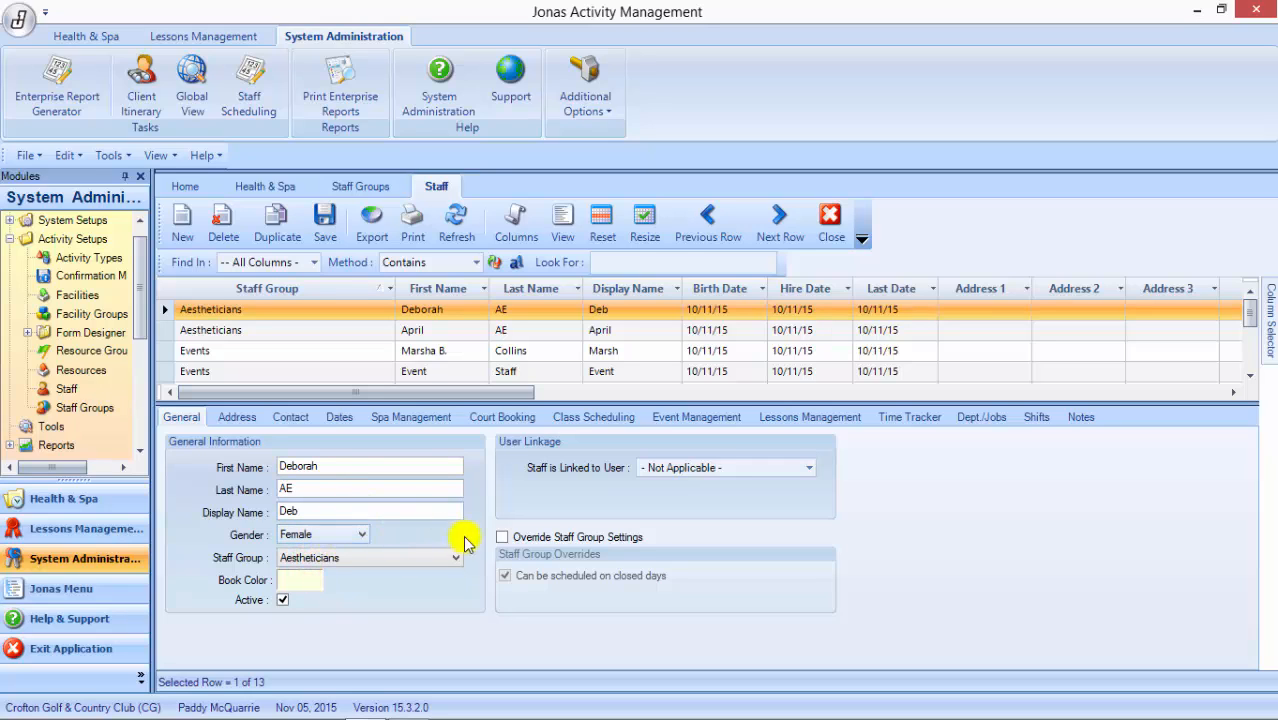
left_click(387, 563)
left_click(387, 560)
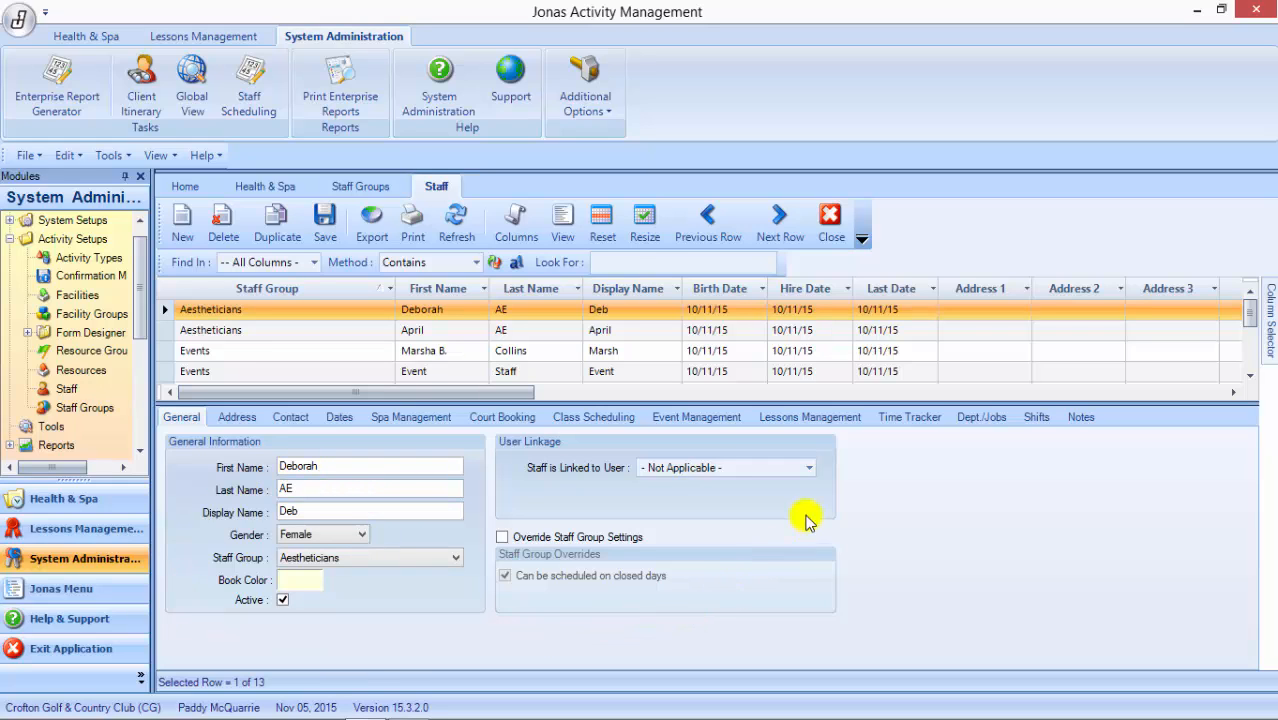
- Review the staff member's address, contact and date details, including the email and mobile fields
left_click(233, 419)
left_click(272, 418)
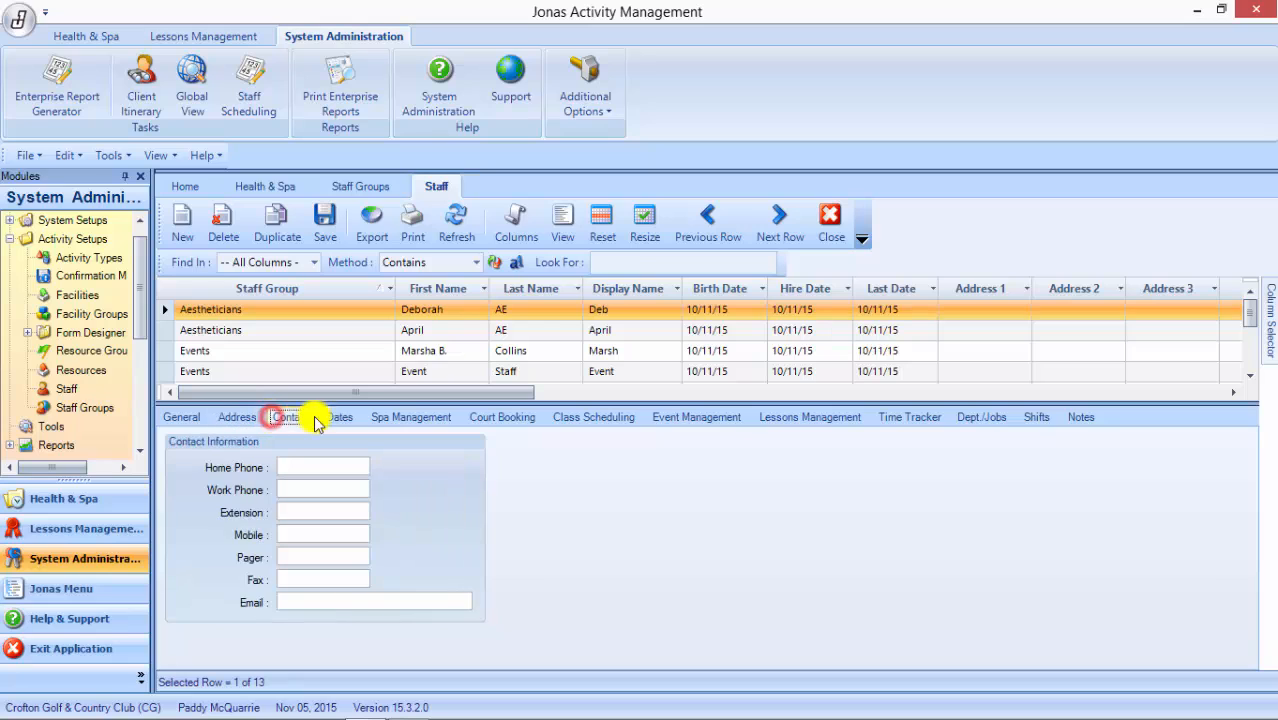
left_click(340, 419)
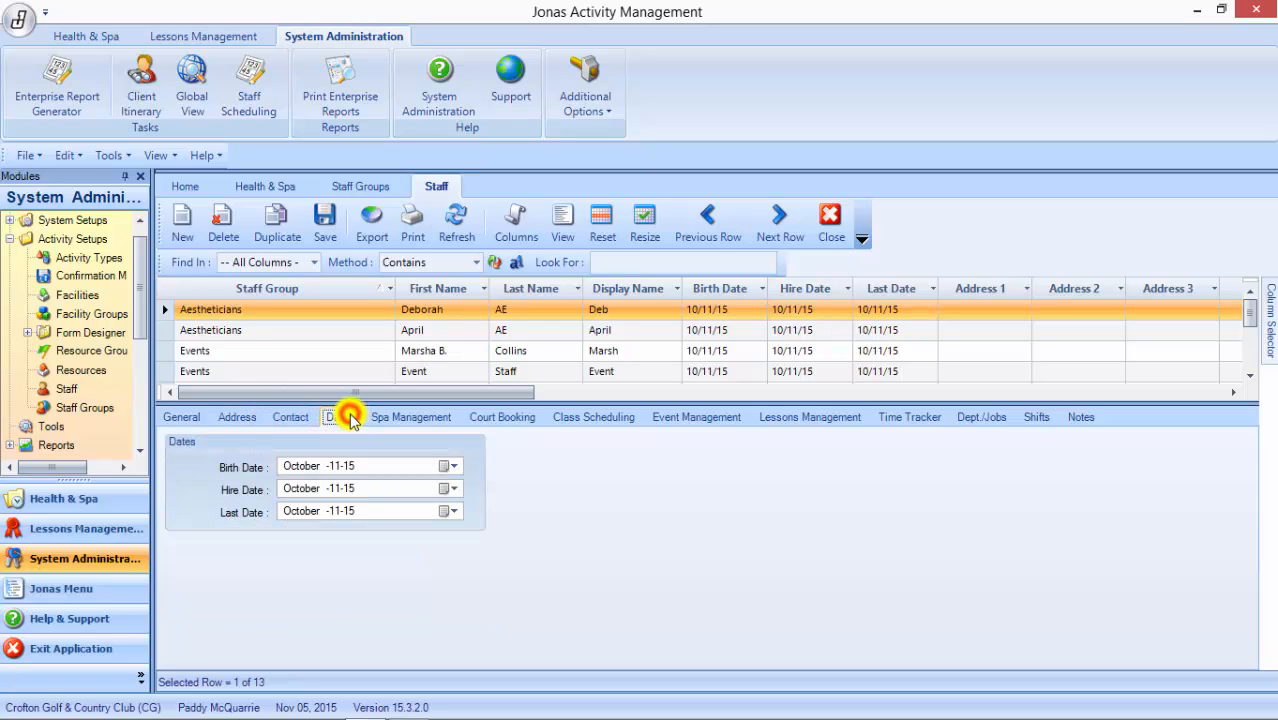
left_click(188, 417)
left_click(256, 418)
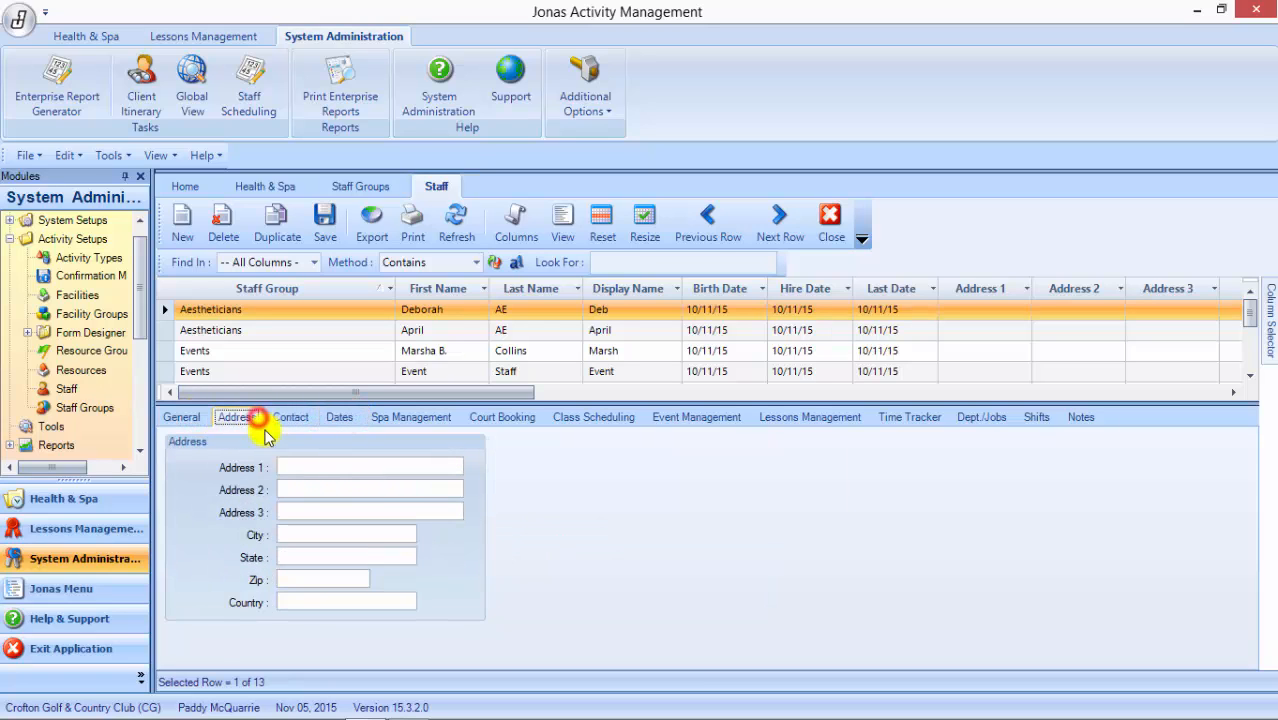
left_click(293, 419)
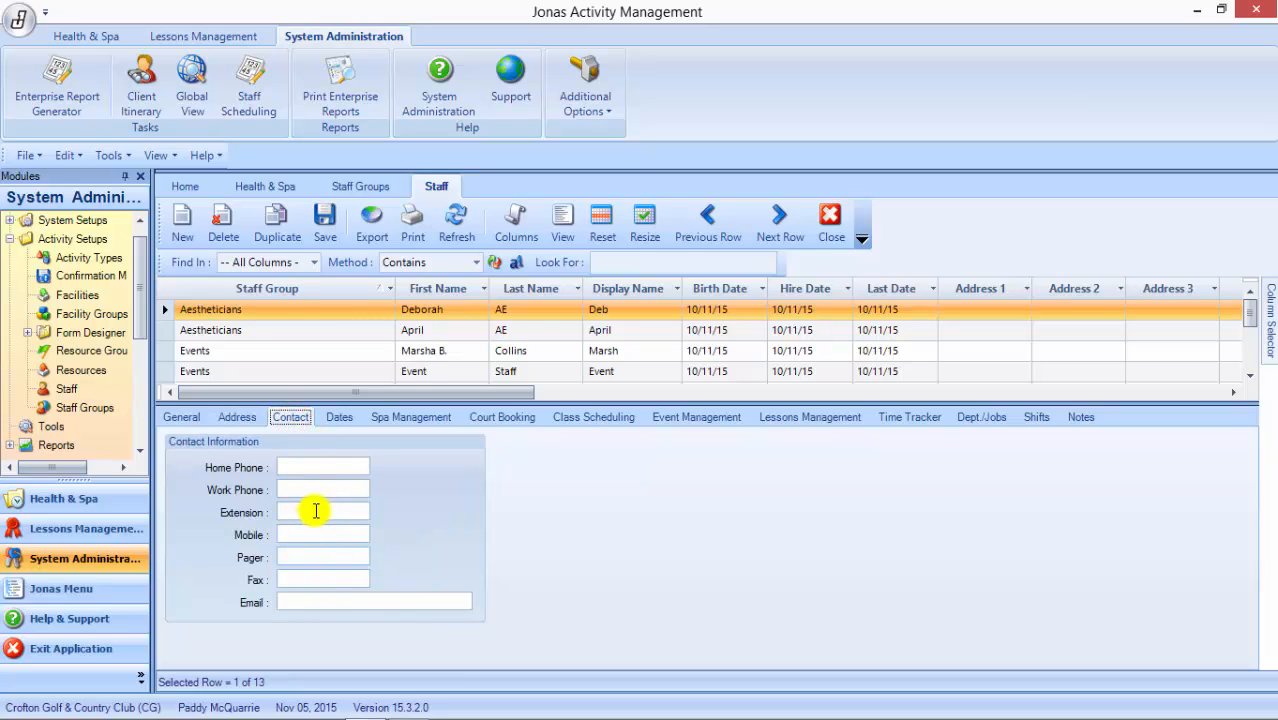
left_click(309, 600)
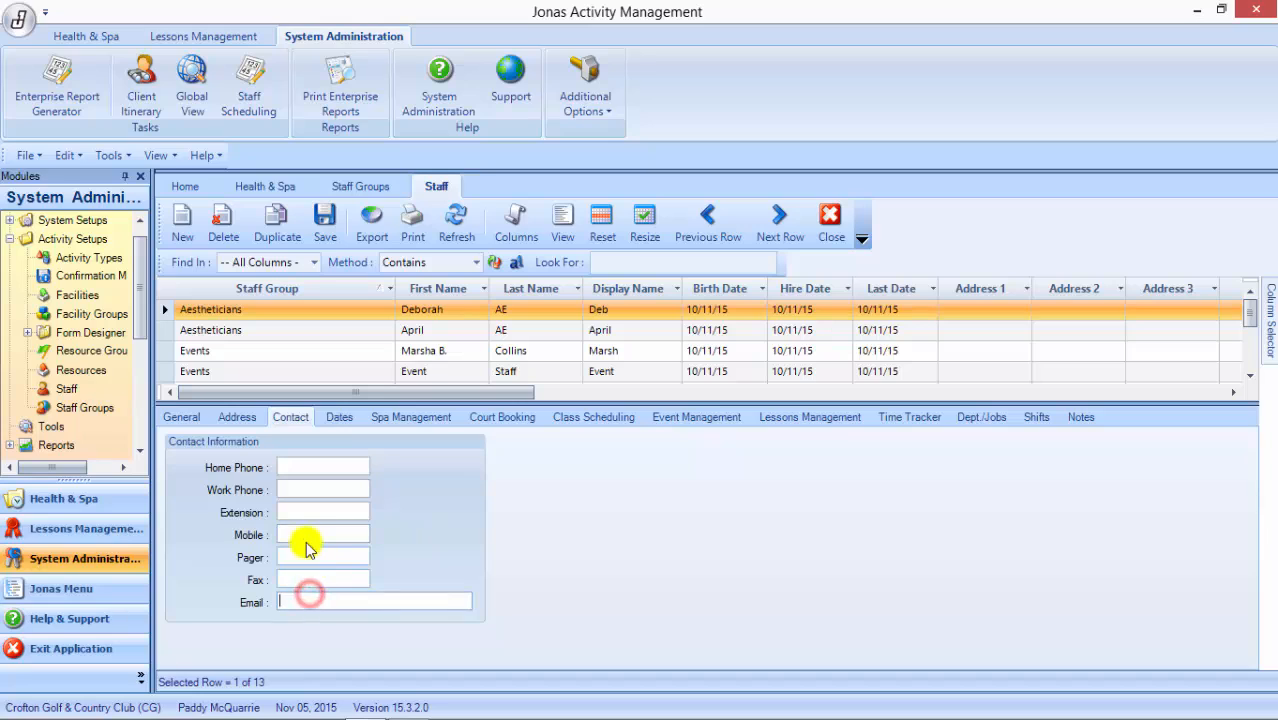
left_click(309, 534)
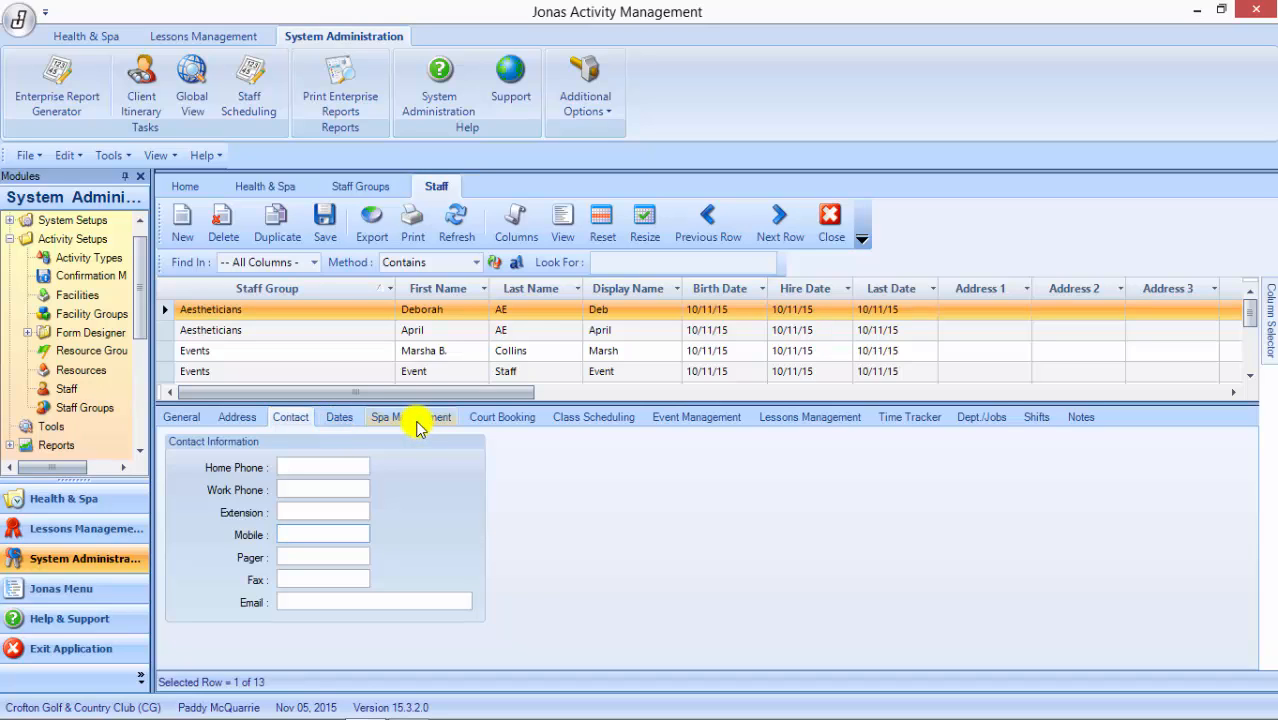
- Review the staff member's spa booking options and the services they are eligible to perform
left_click(181, 417)
left_click(421, 417)
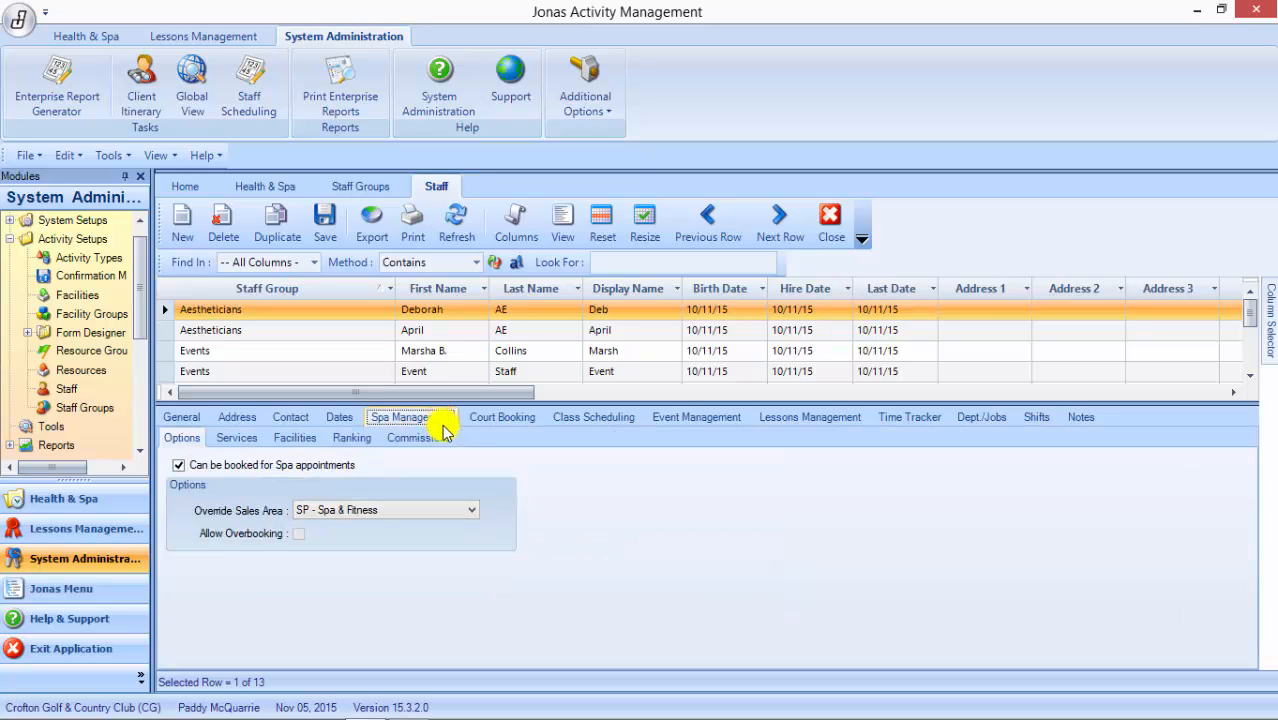
left_click(179, 465)
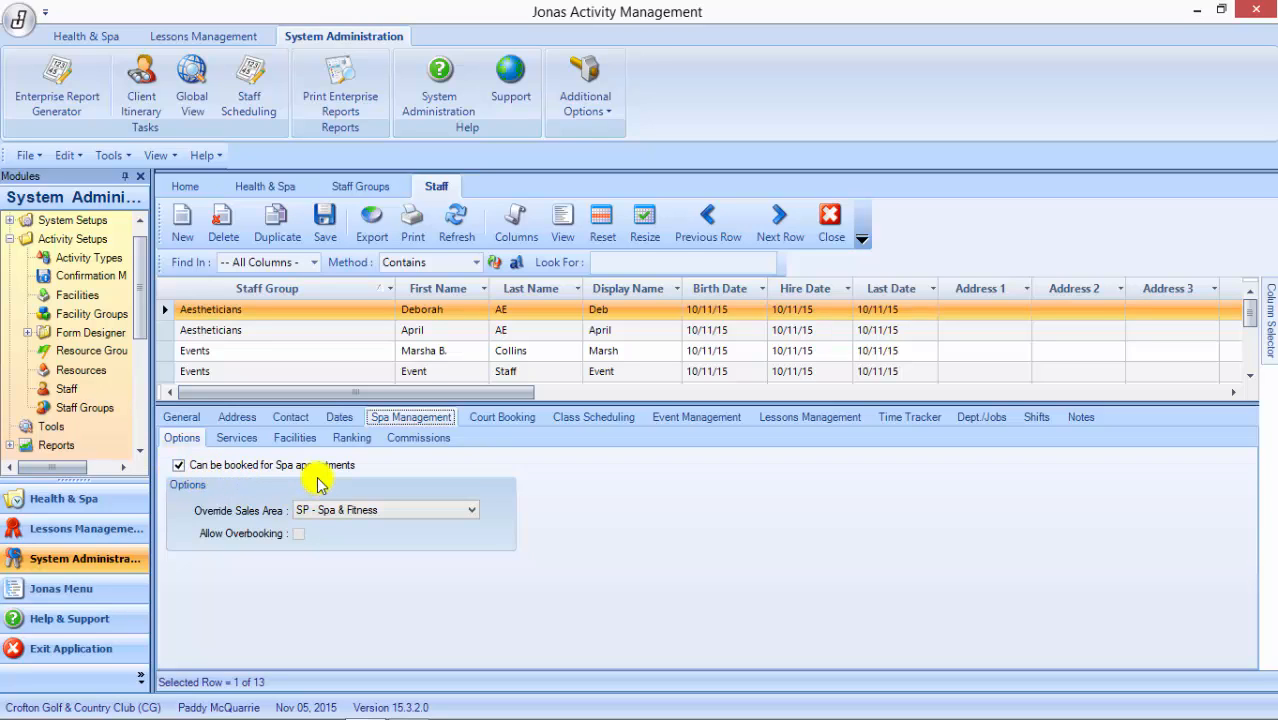
left_click(238, 438)
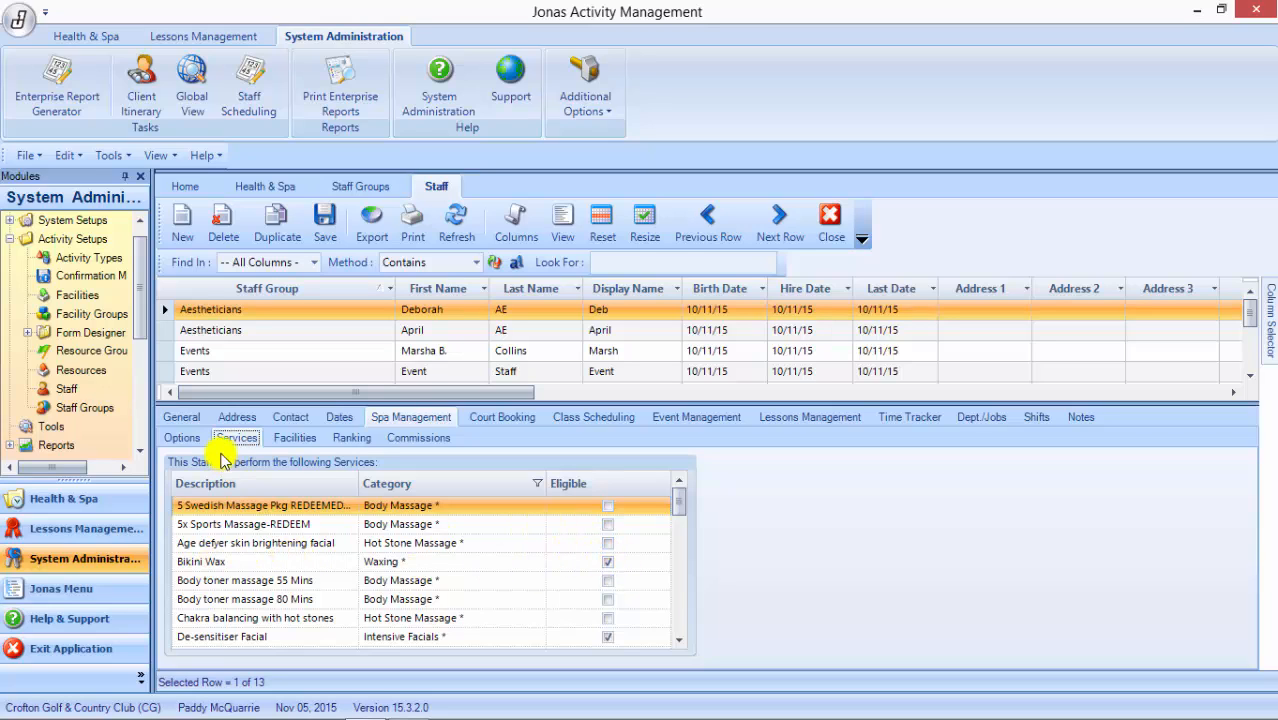
left_click(608, 561)
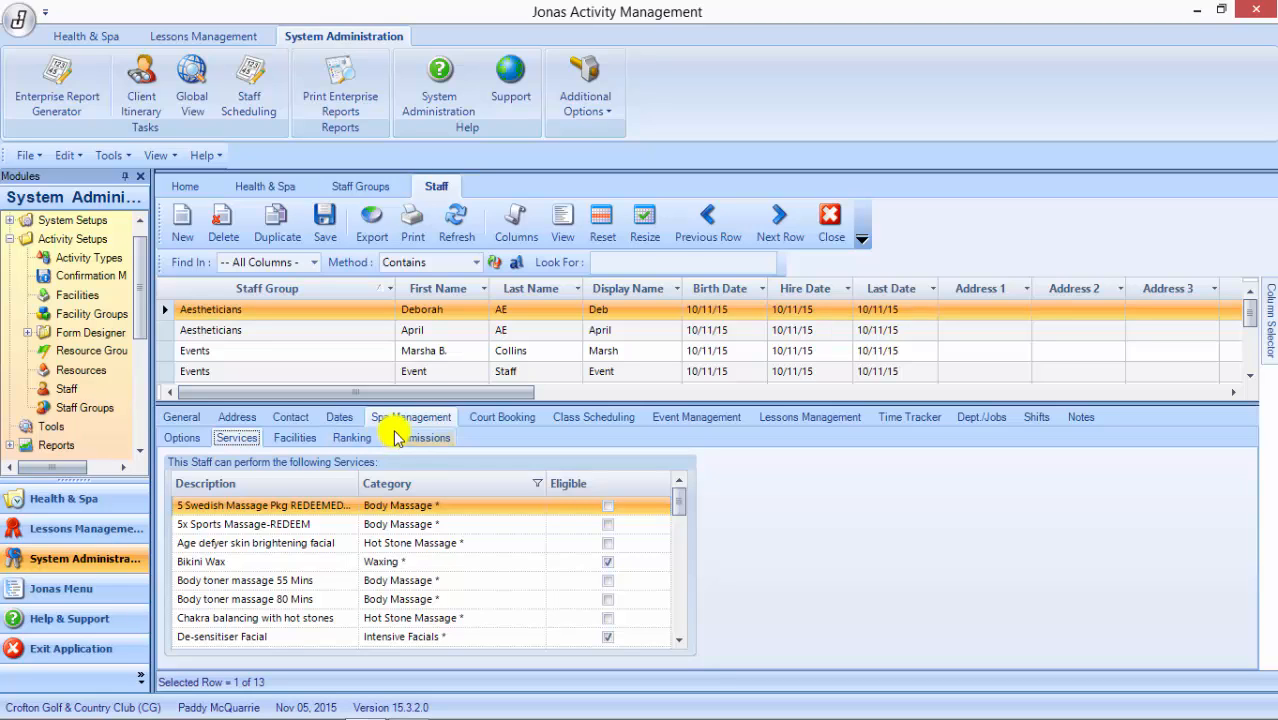
- Try restricting the staff member to the Aloe facility, then clear the facility restriction
left_click(295, 439)
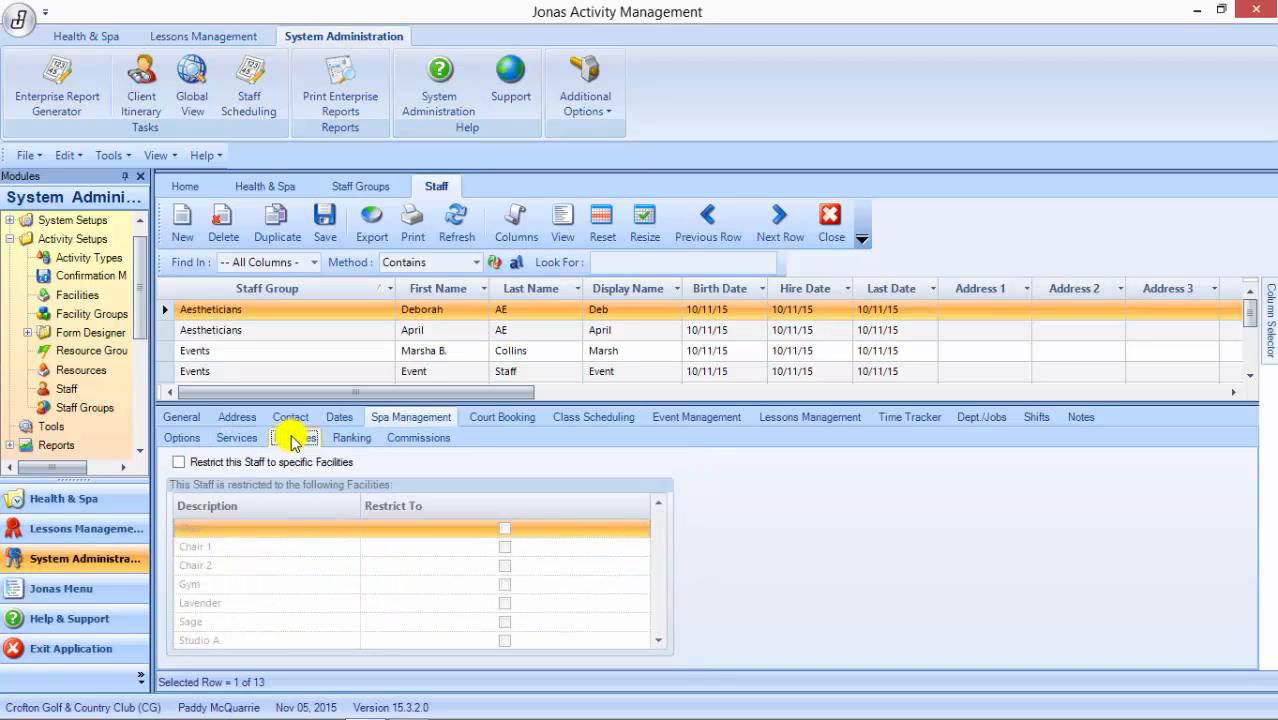
left_click(181, 464)
left_click(504, 528)
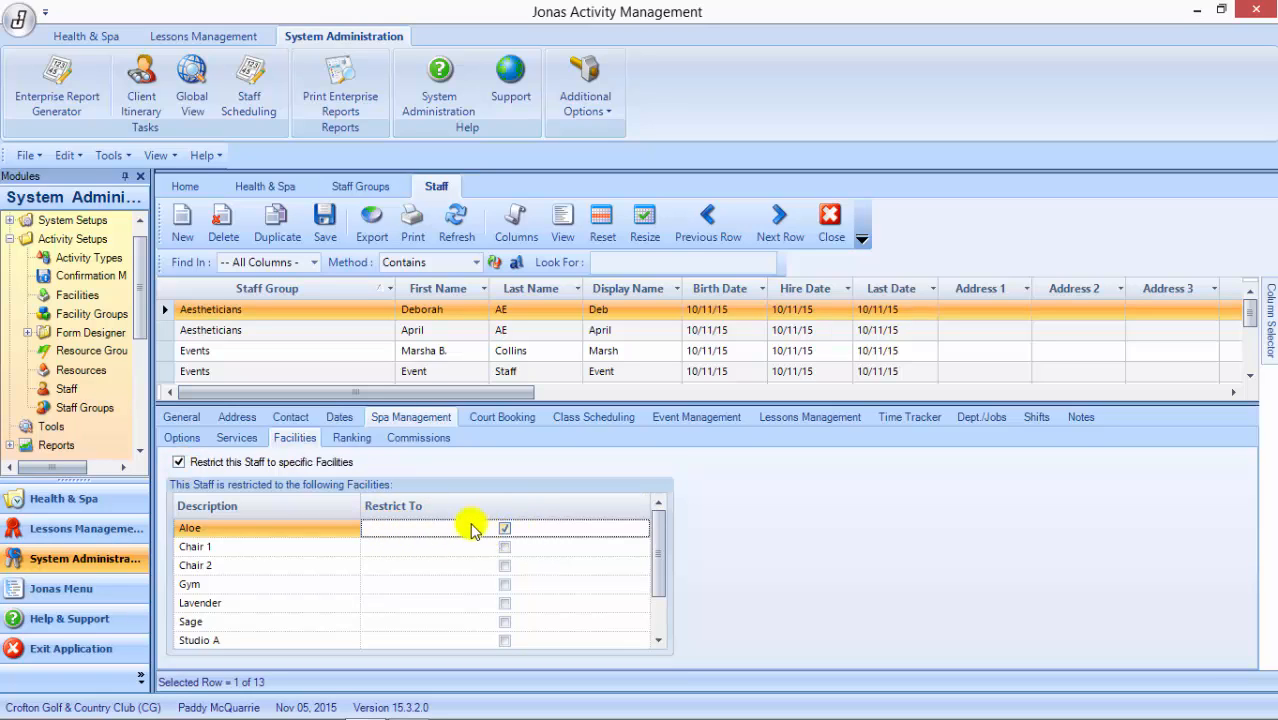
left_click(505, 529)
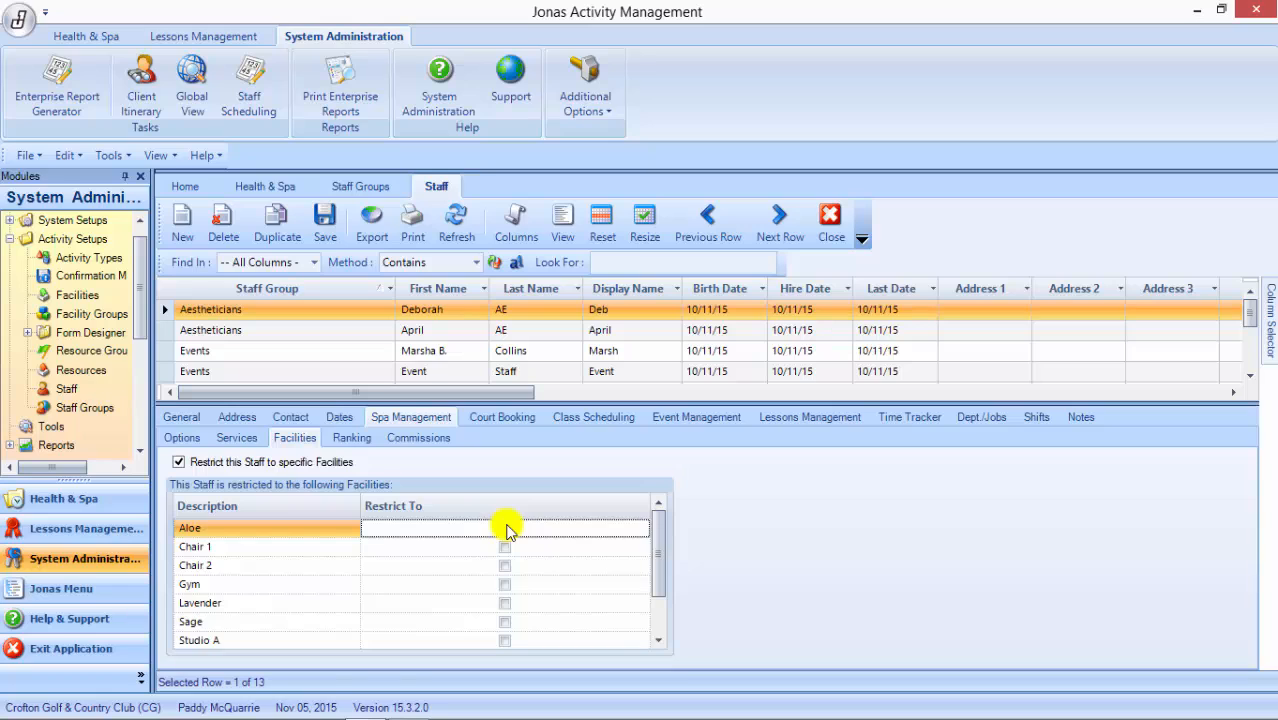
left_click(178, 462)
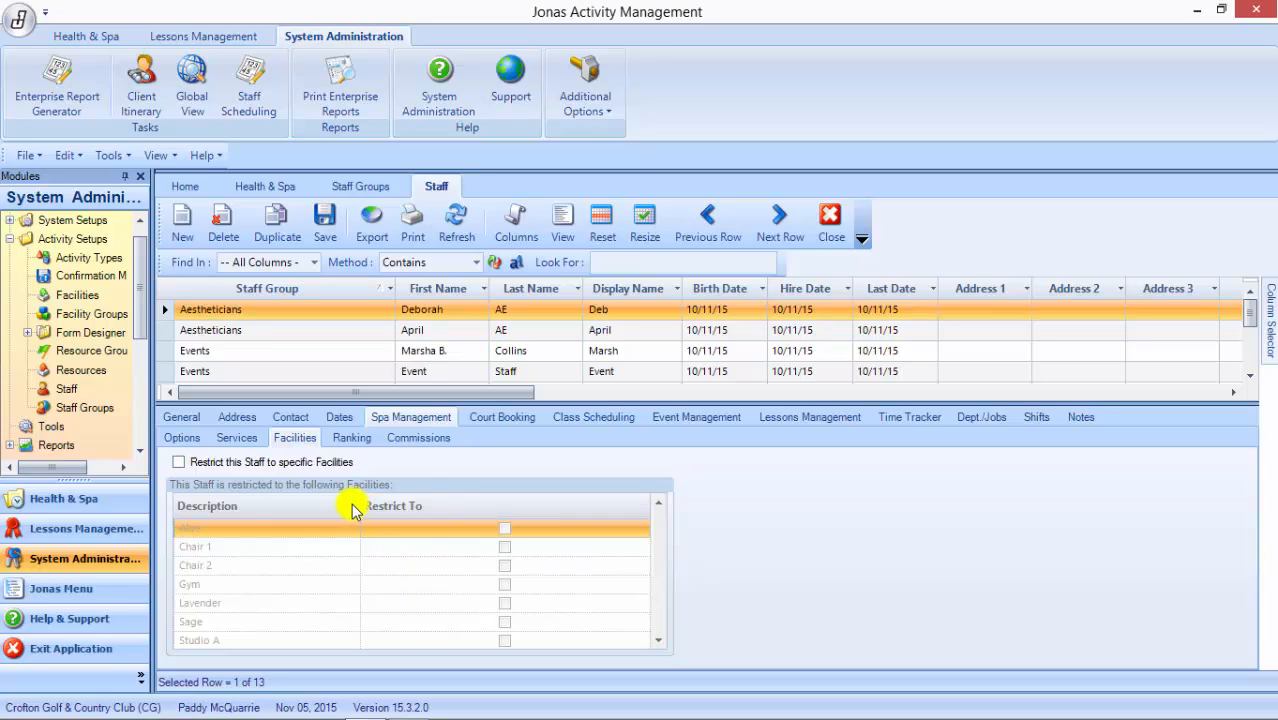
- Review the staff member's ranking settings for each day of the week
left_click(352, 438)
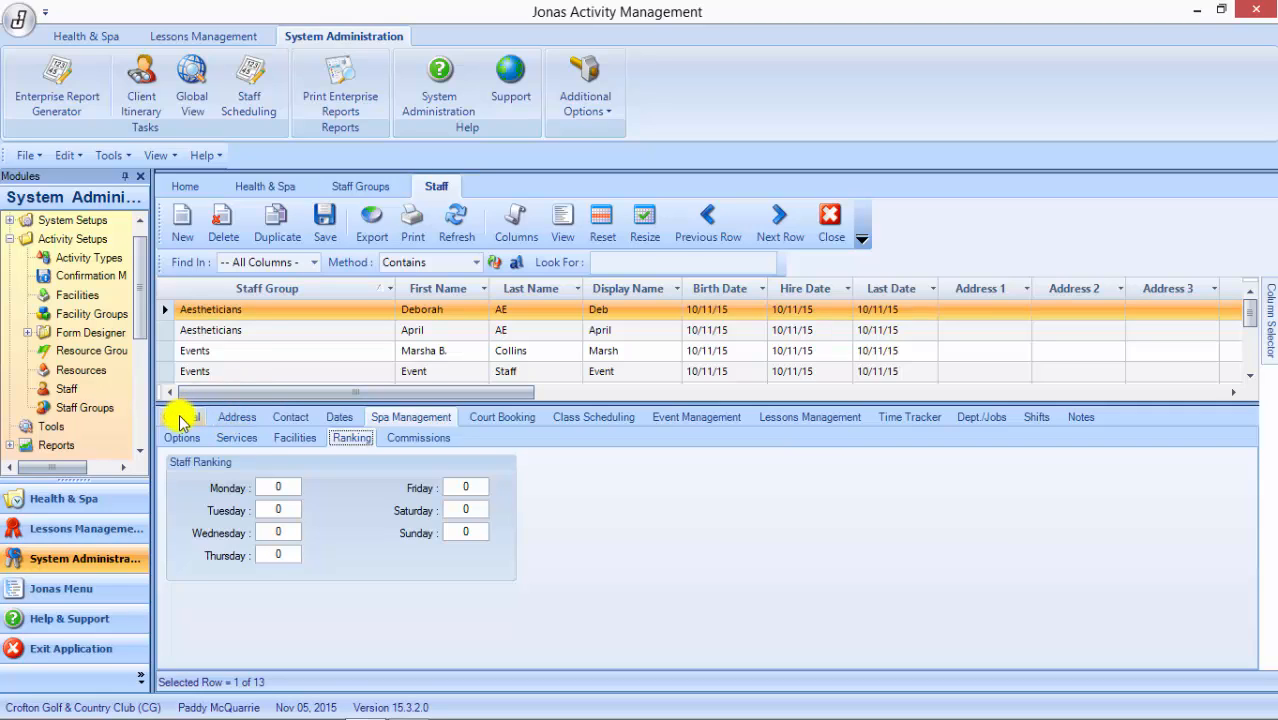
left_click(291, 489)
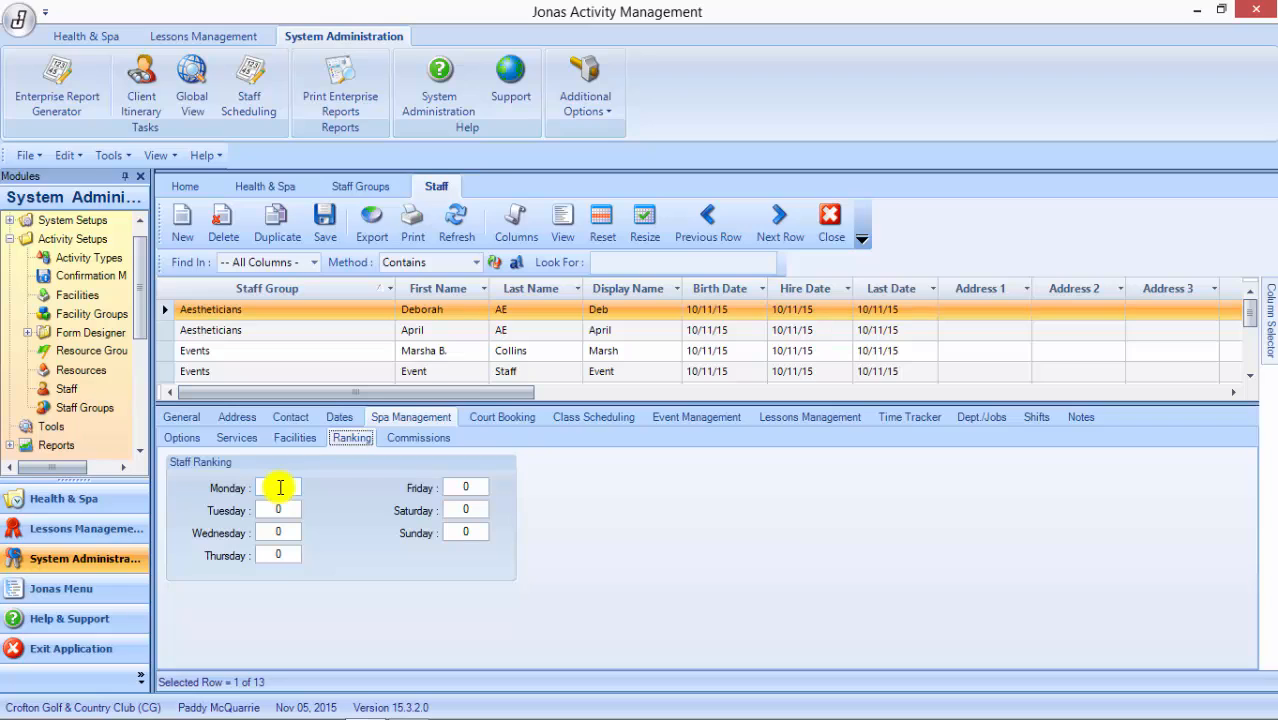
left_click(271, 554)
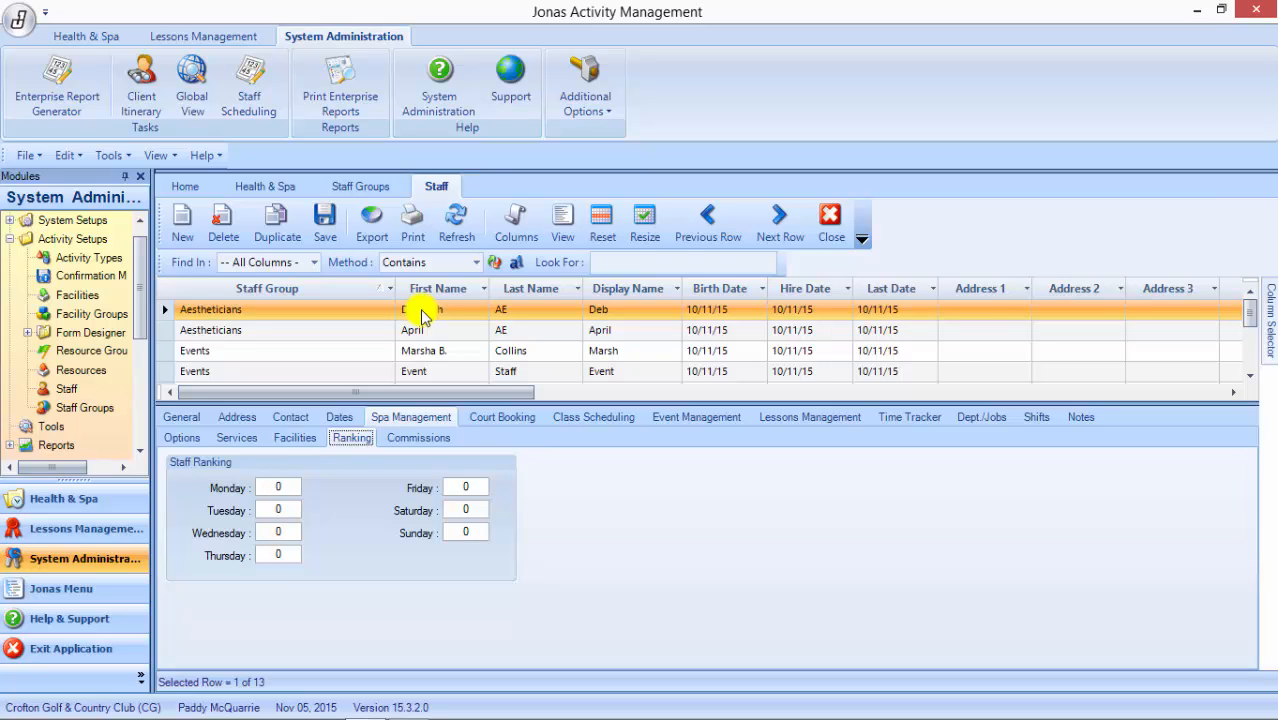
left_click(289, 482)
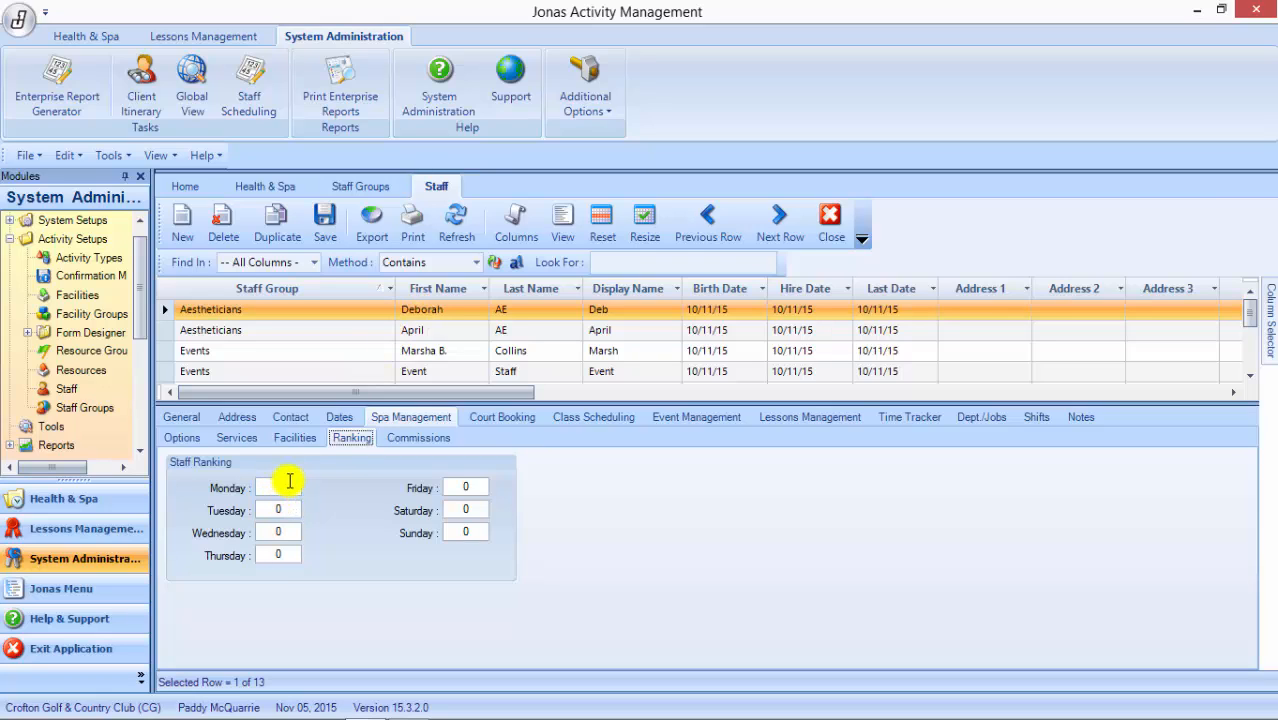
- Try overriding the staff group commission settings with a straight 10% service commission, then switch the override off
left_click(416, 442)
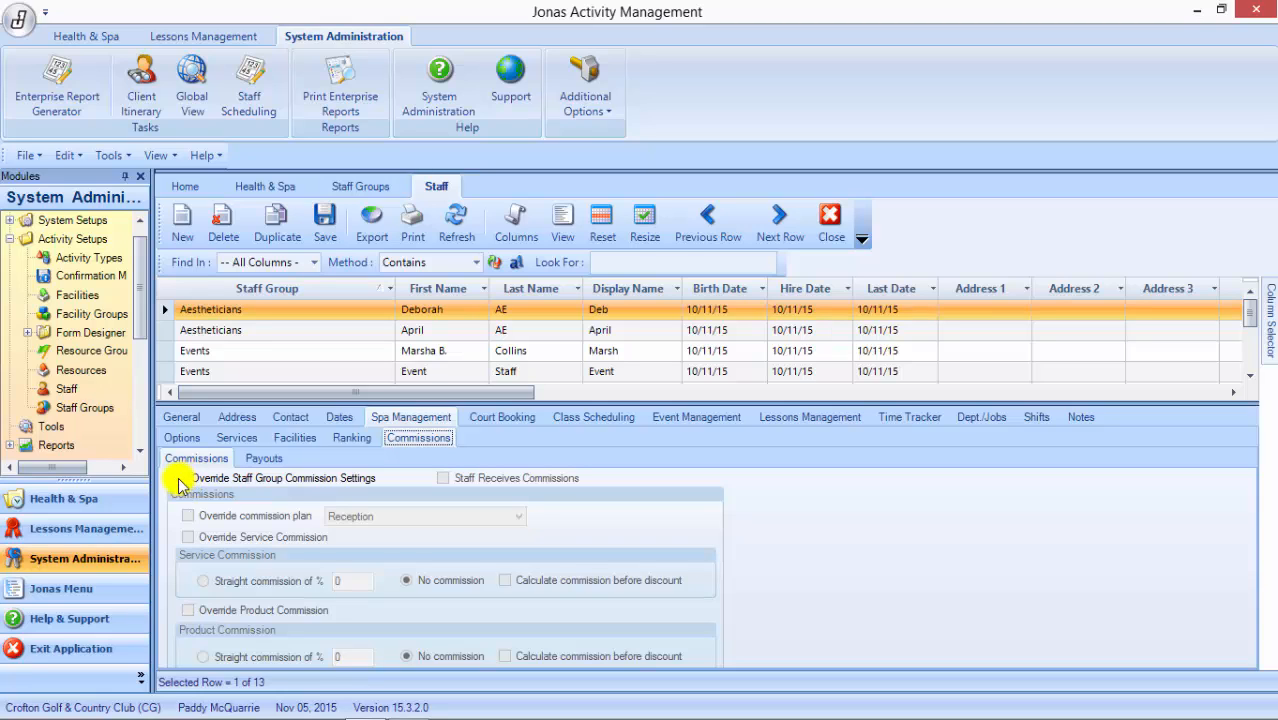
left_click(180, 478)
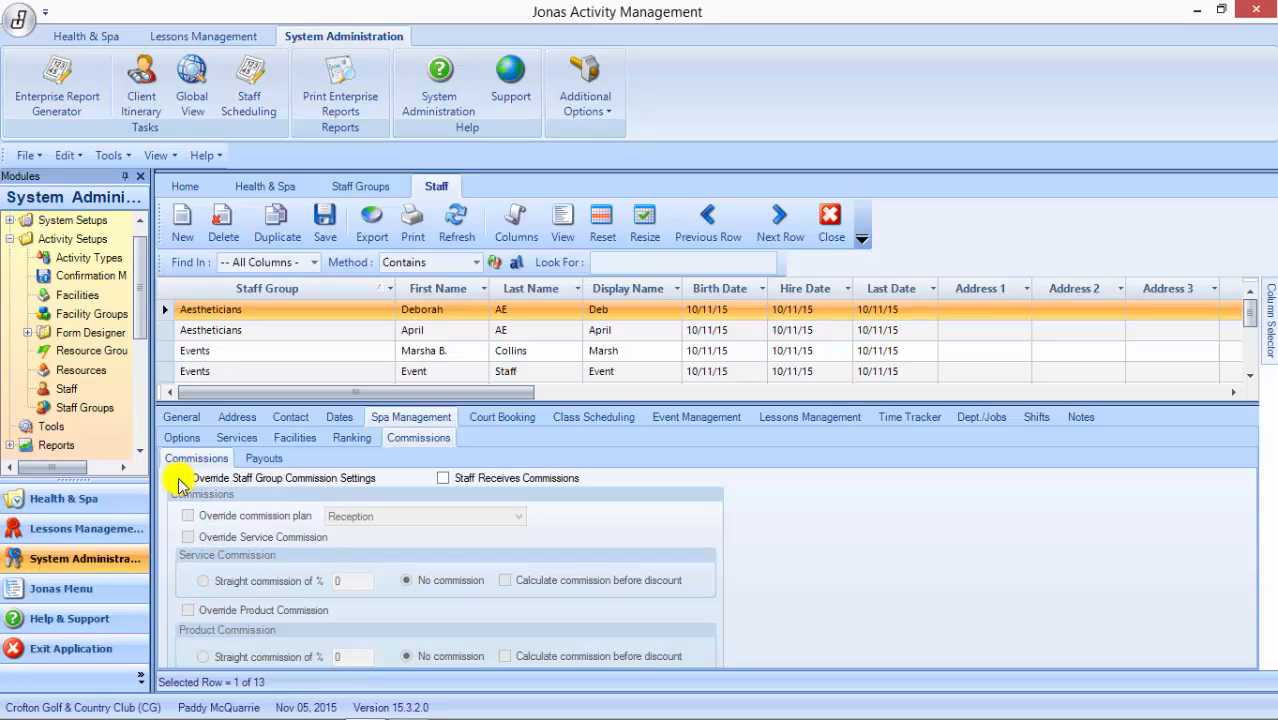
left_click(443, 478)
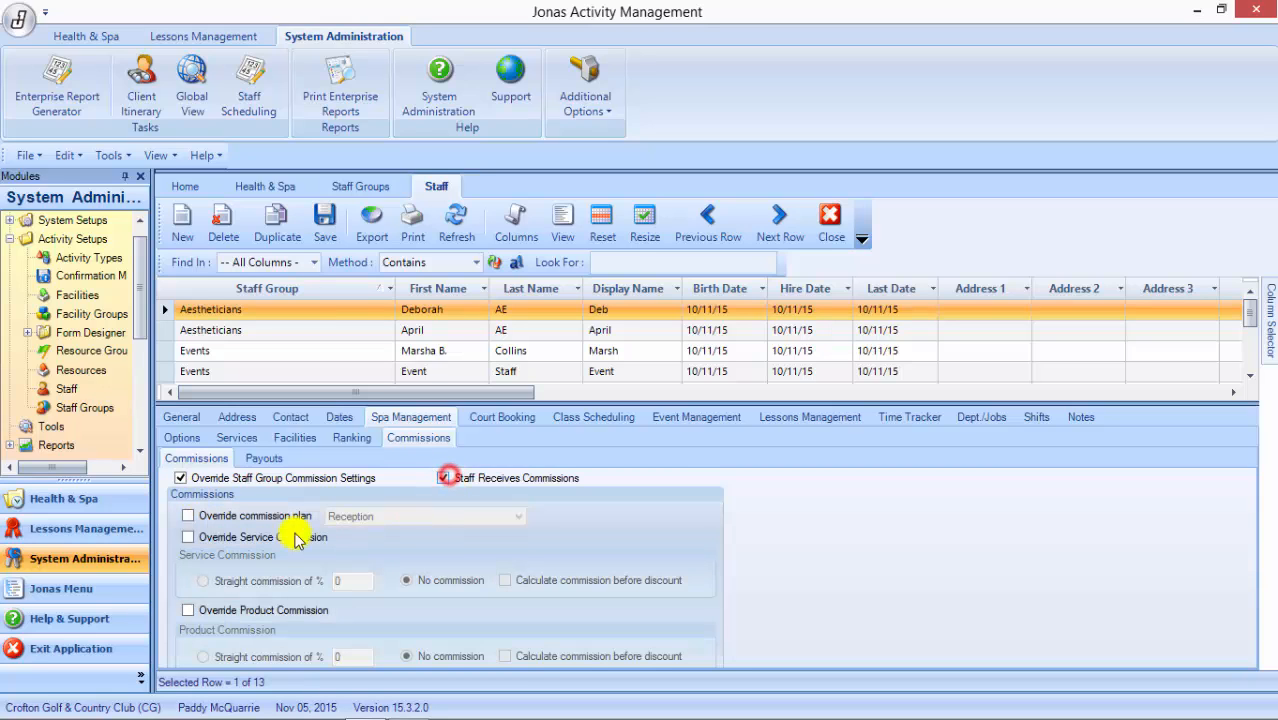
left_click(189, 538)
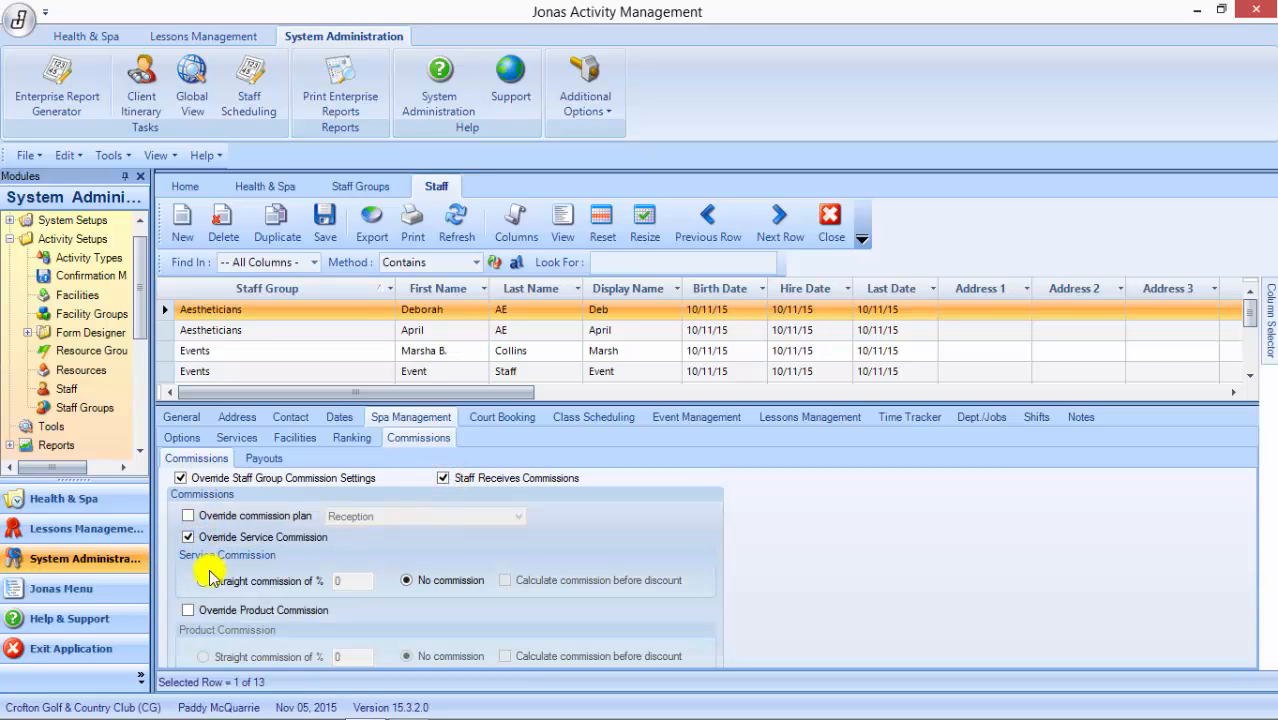
left_click(205, 581)
left_click(356, 581)
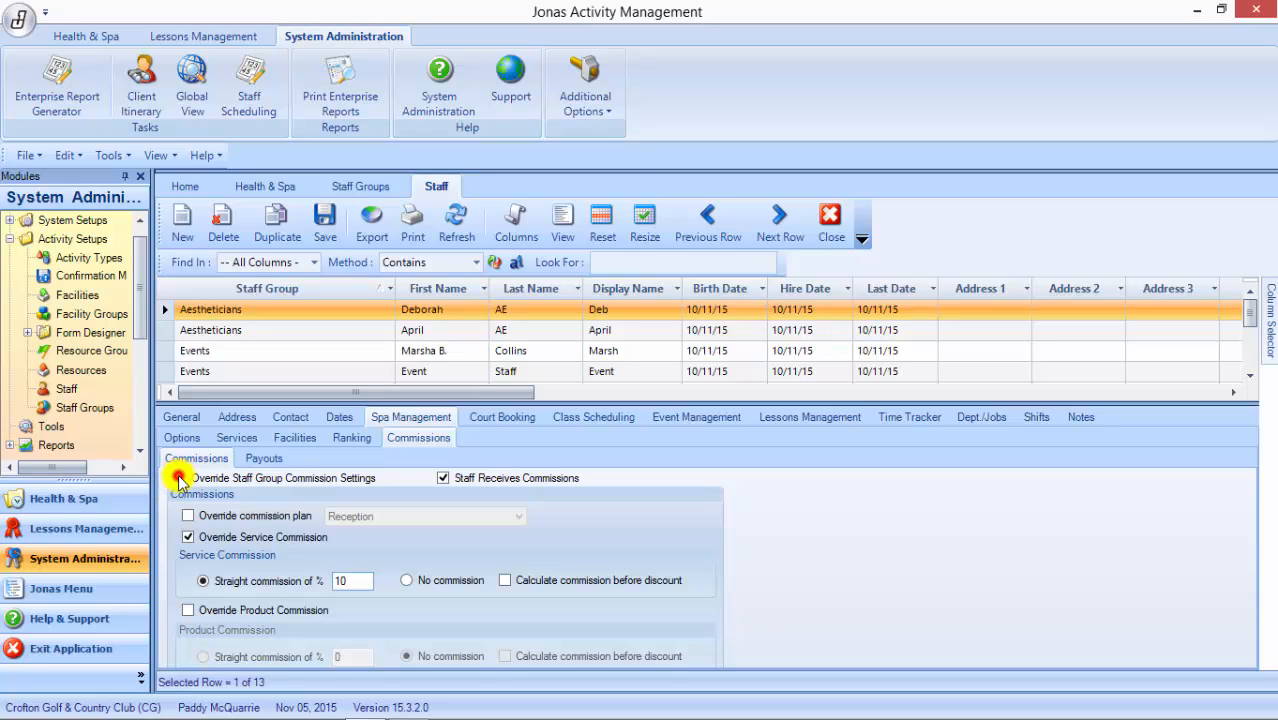
left_click(179, 478)
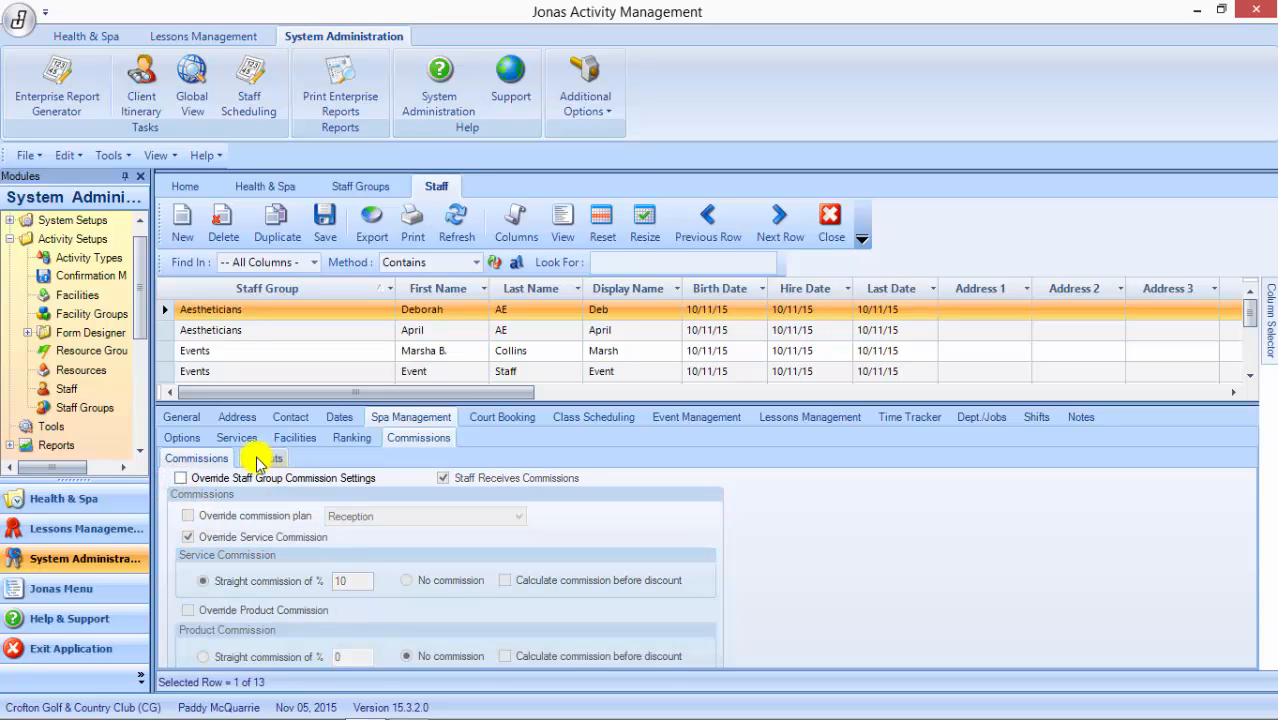
- Recheck the staff member's general and contact details, spa booking options, eligible services and commission settings
left_click(168, 418)
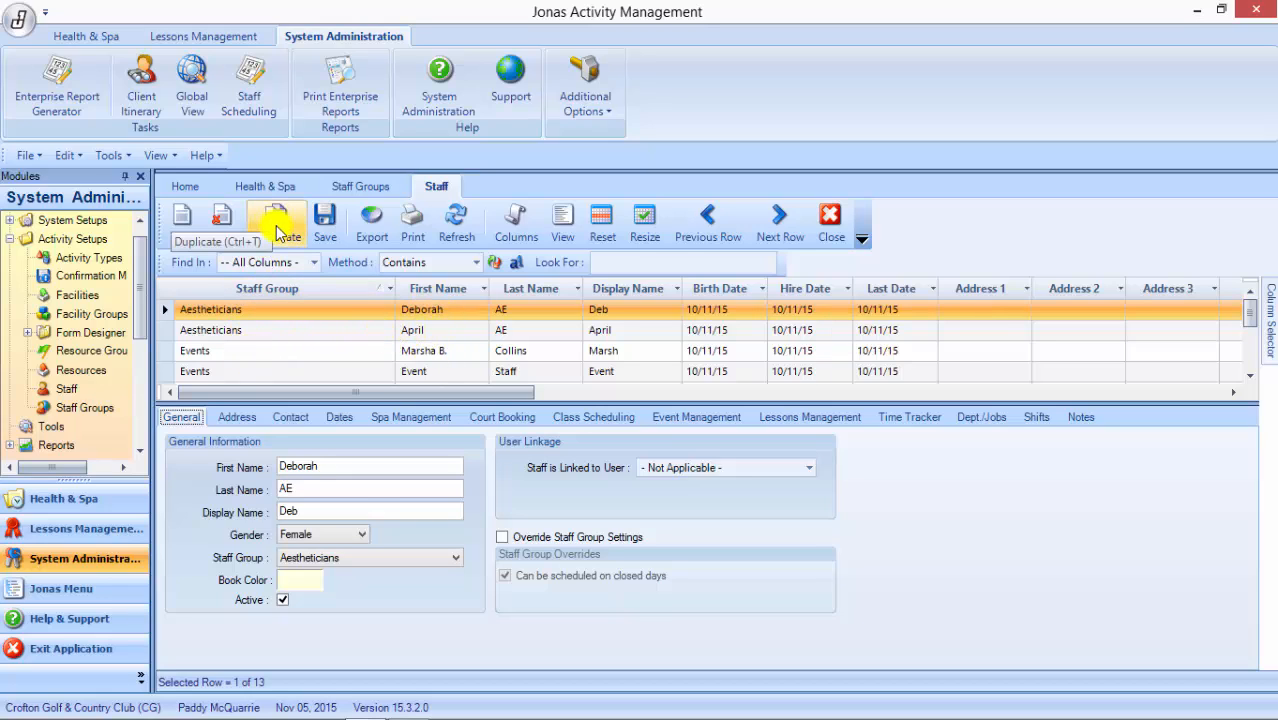
left_click(335, 417)
left_click(296, 418)
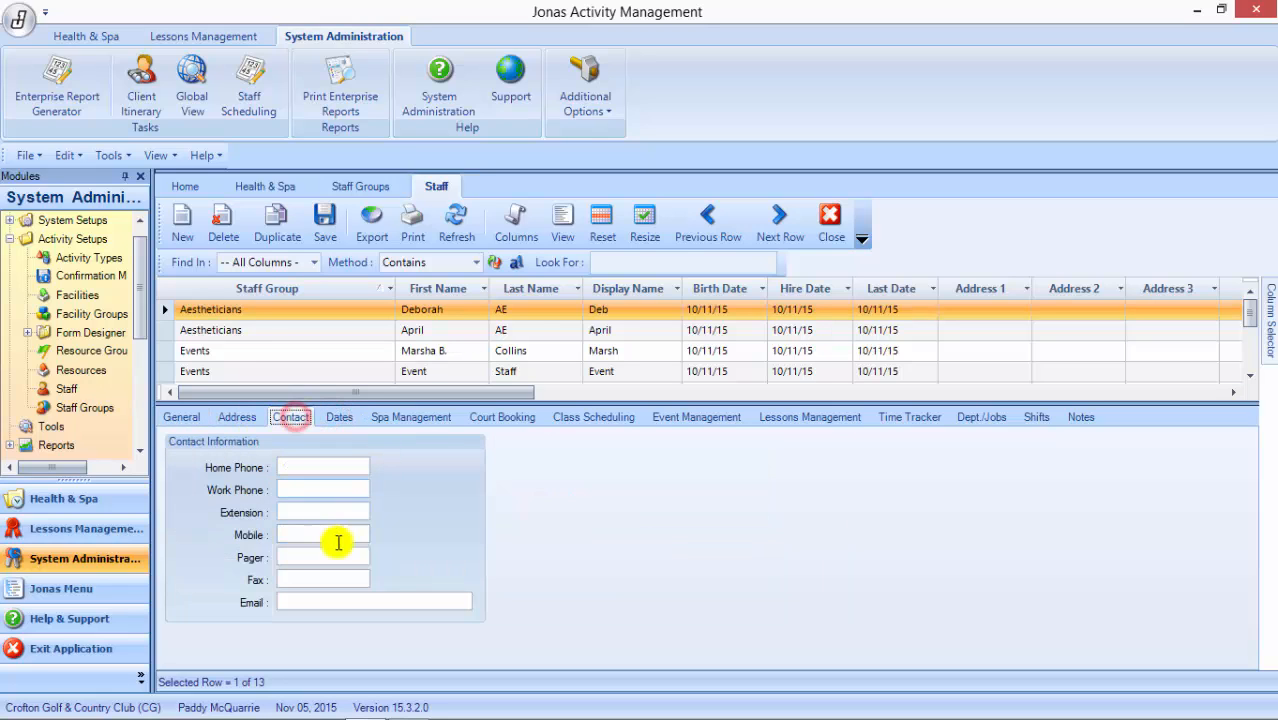
left_click(412, 420)
left_click(182, 437)
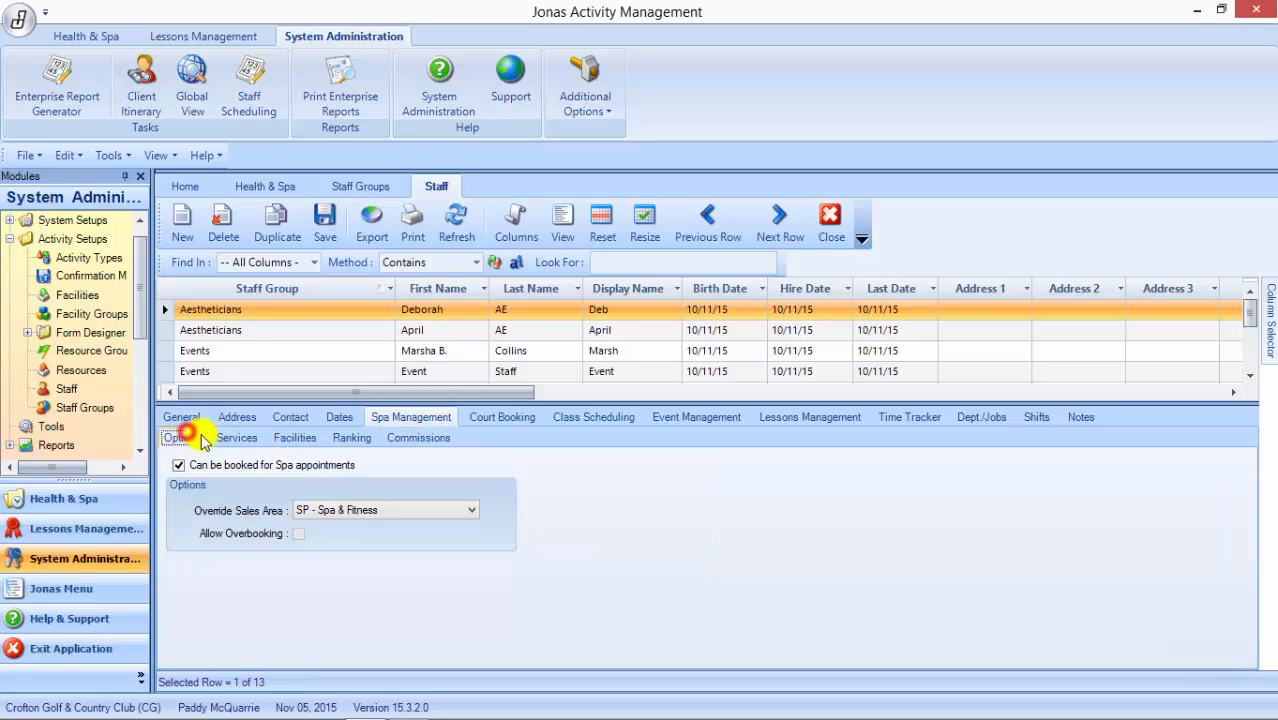
left_click(237, 437)
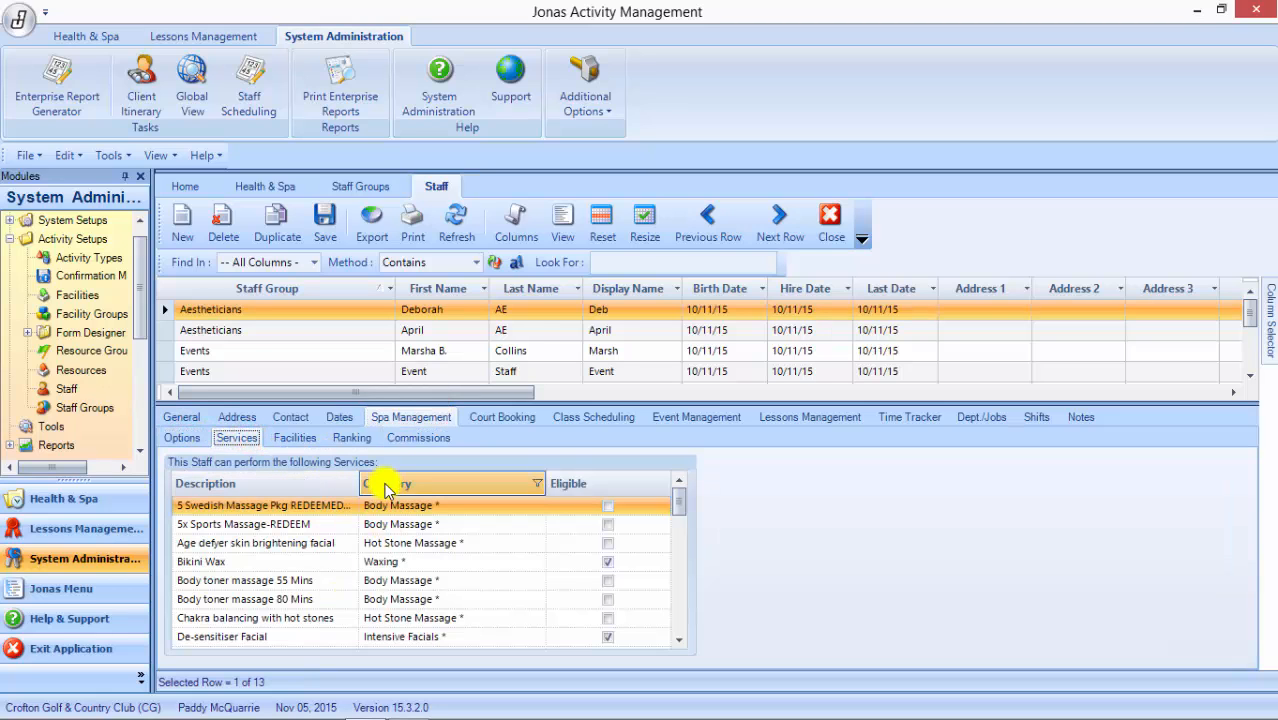
left_click(406, 437)
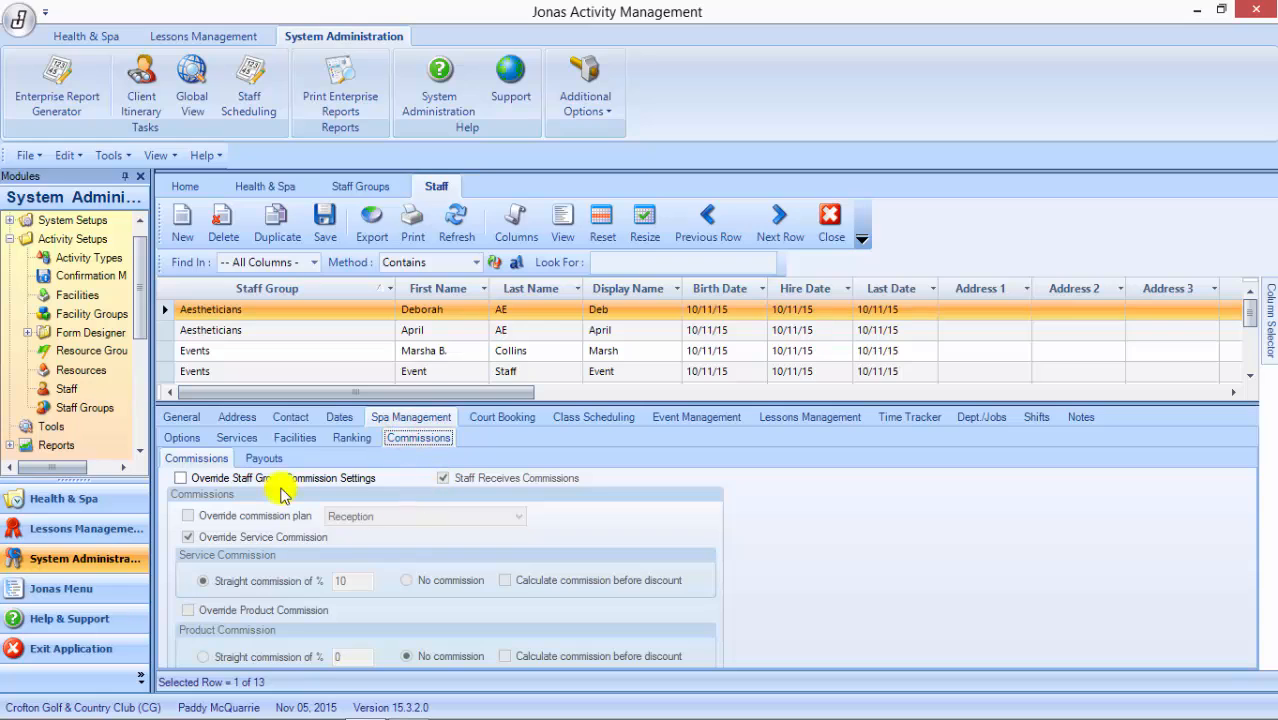
left_click(183, 440)
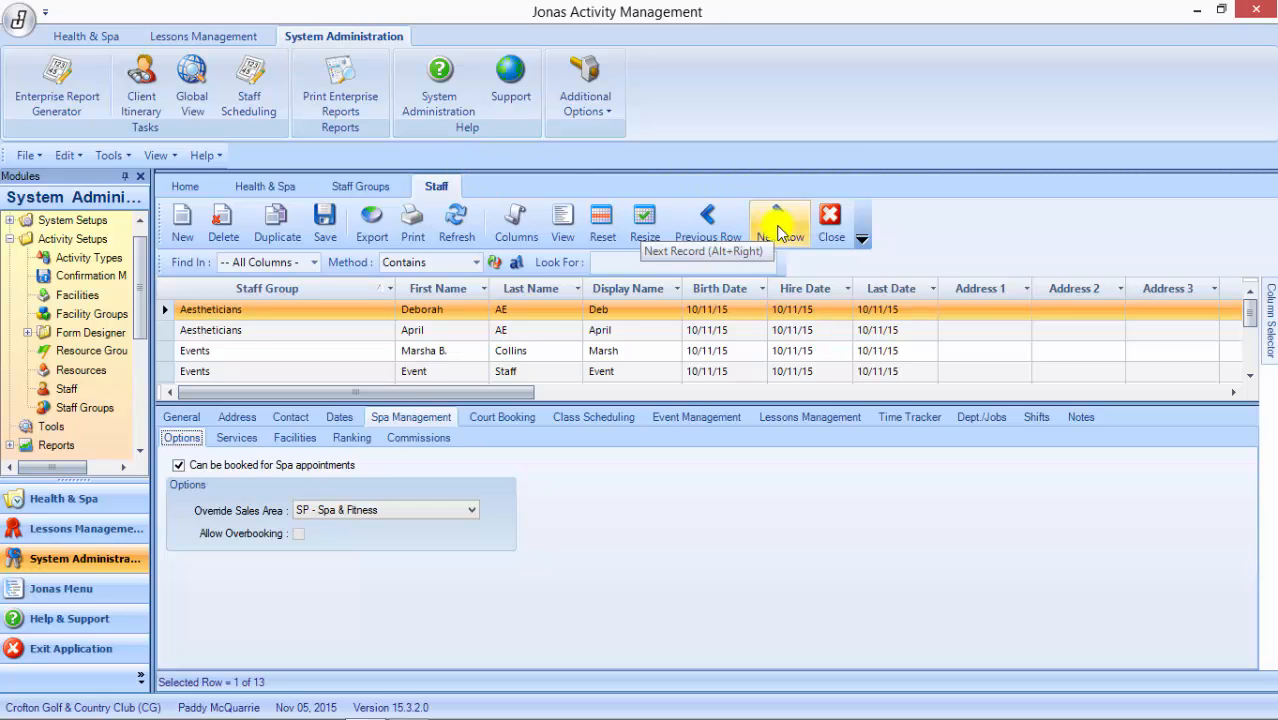
- Close the Staff setup and save the changes
left_click(836, 220)
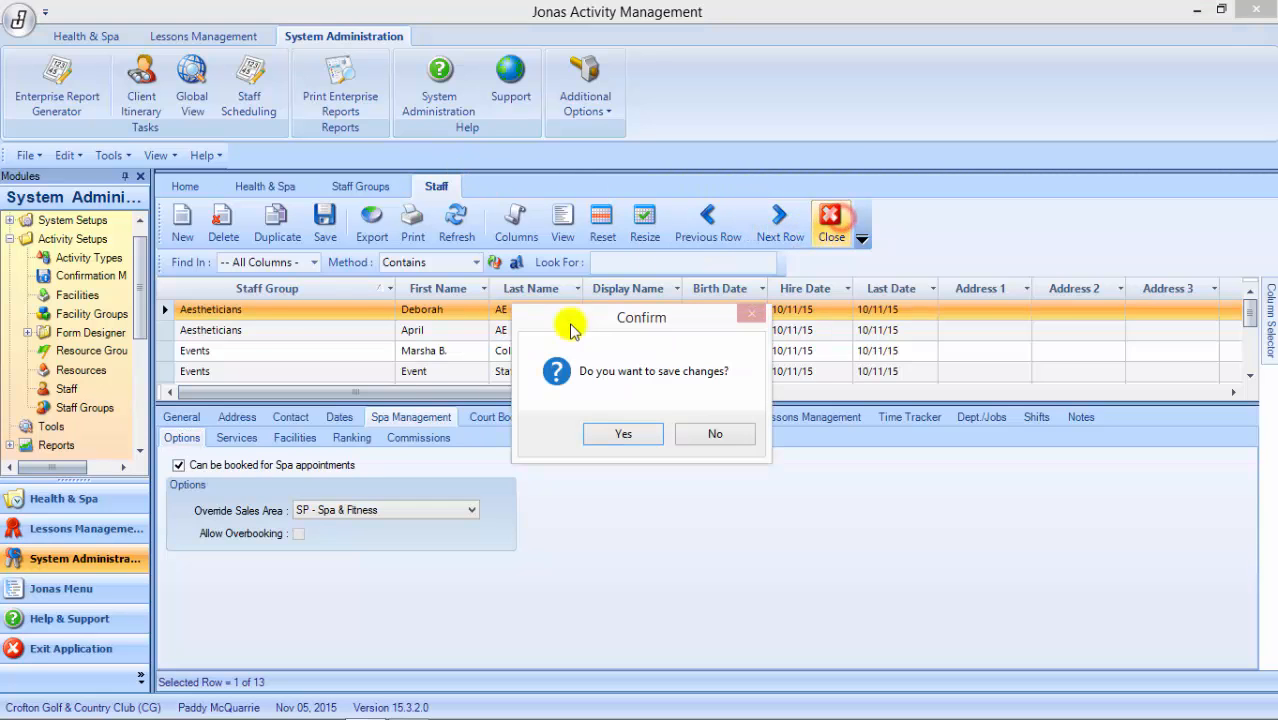
left_click(607, 440)
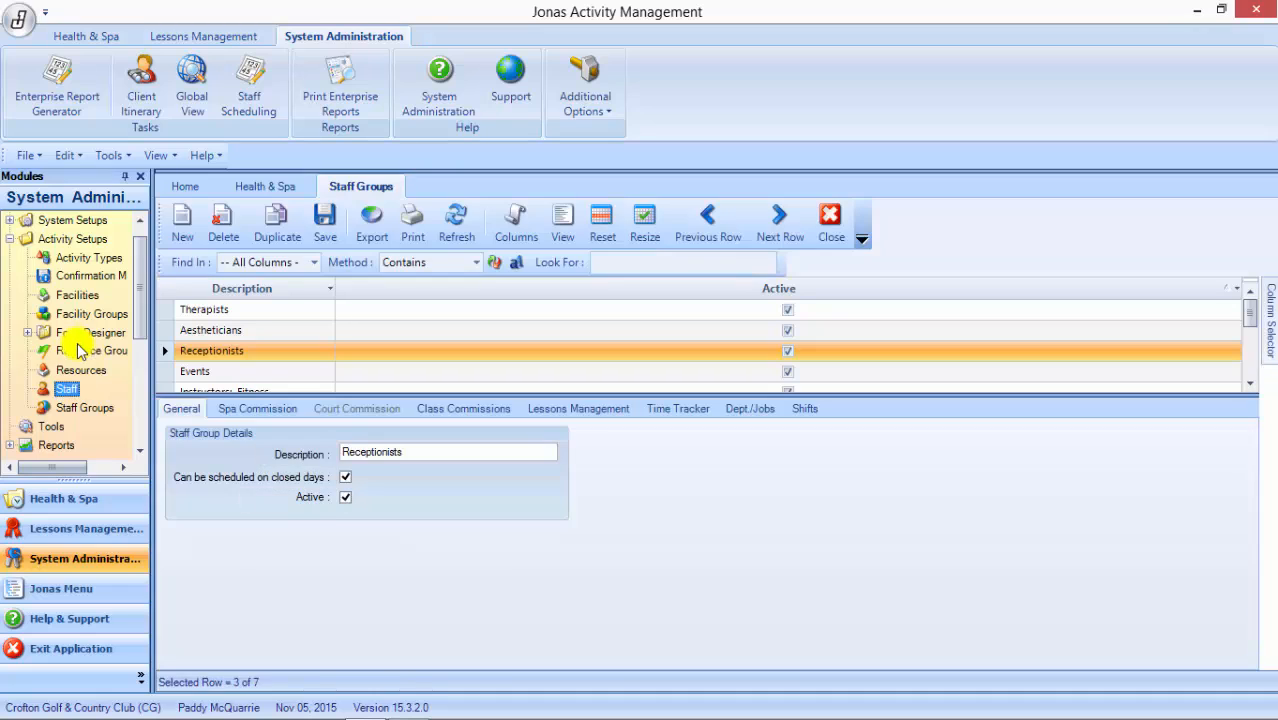
- Open the Resources setup and examine the LCD Projector's description and quantity
left_click(72, 373)
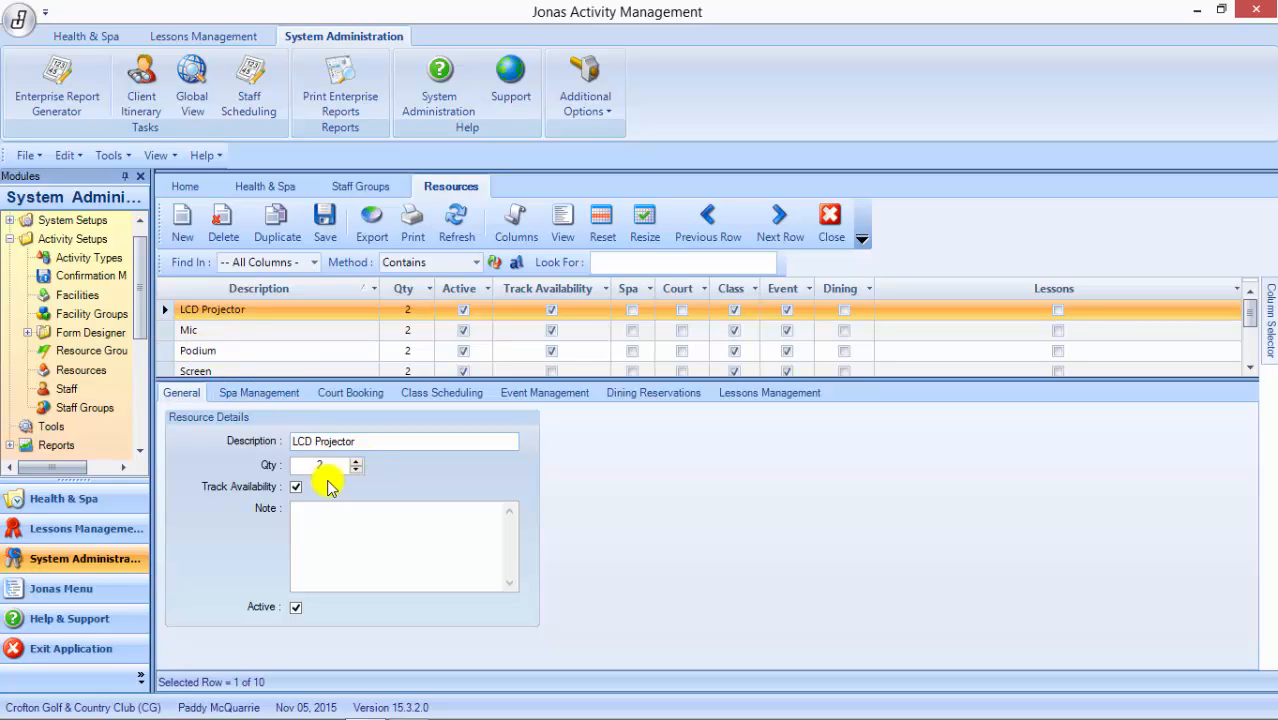
left_click(366, 440)
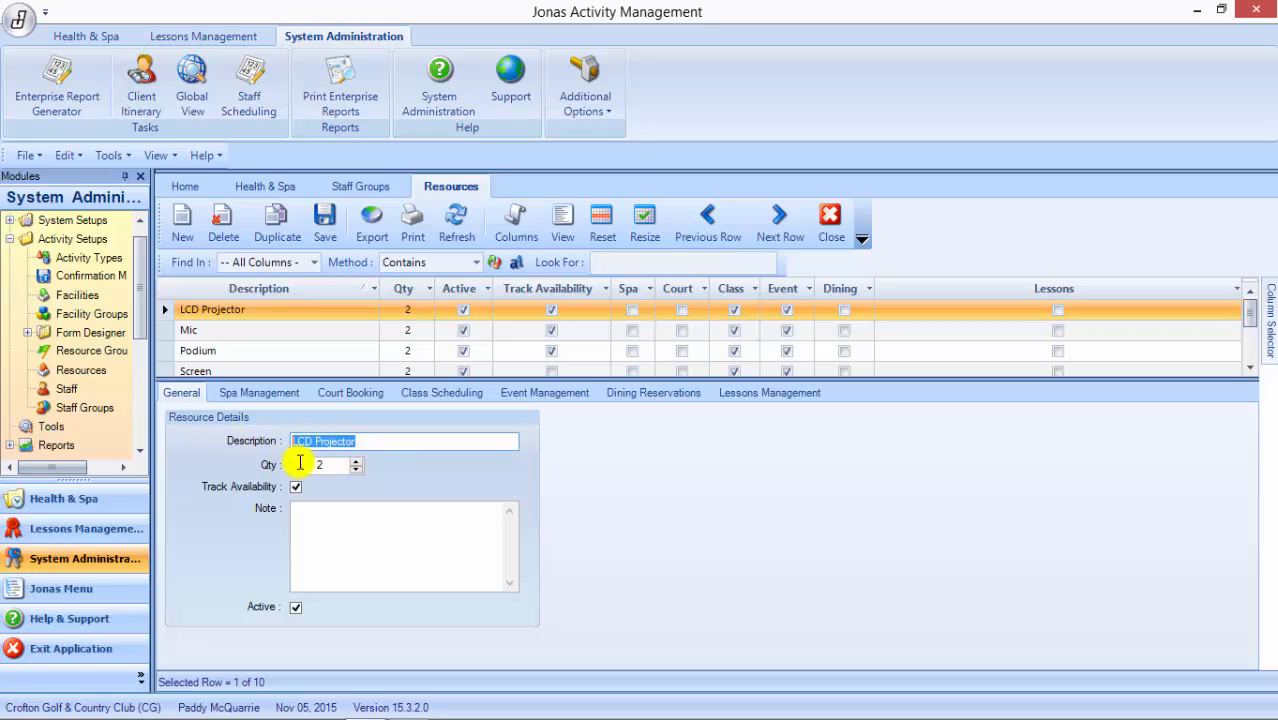
left_click(336, 465)
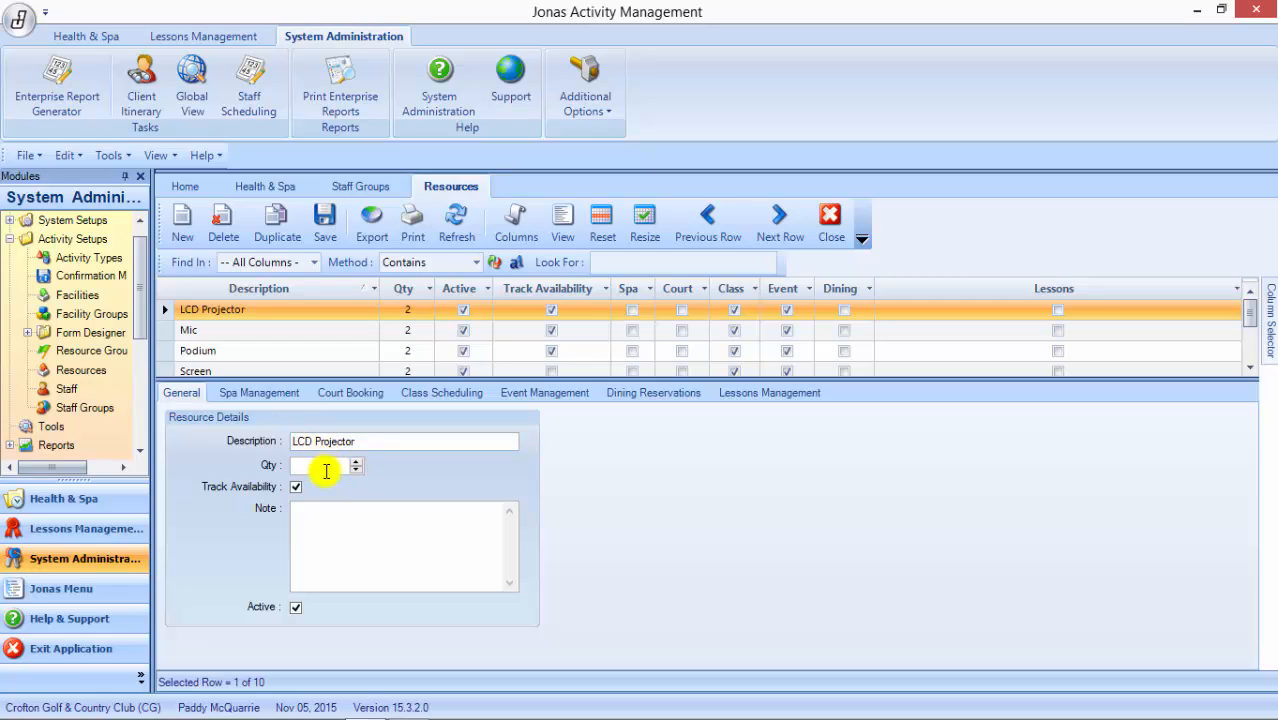
- Look through the whole resource list, down to the last entry
left_click(1256, 373)
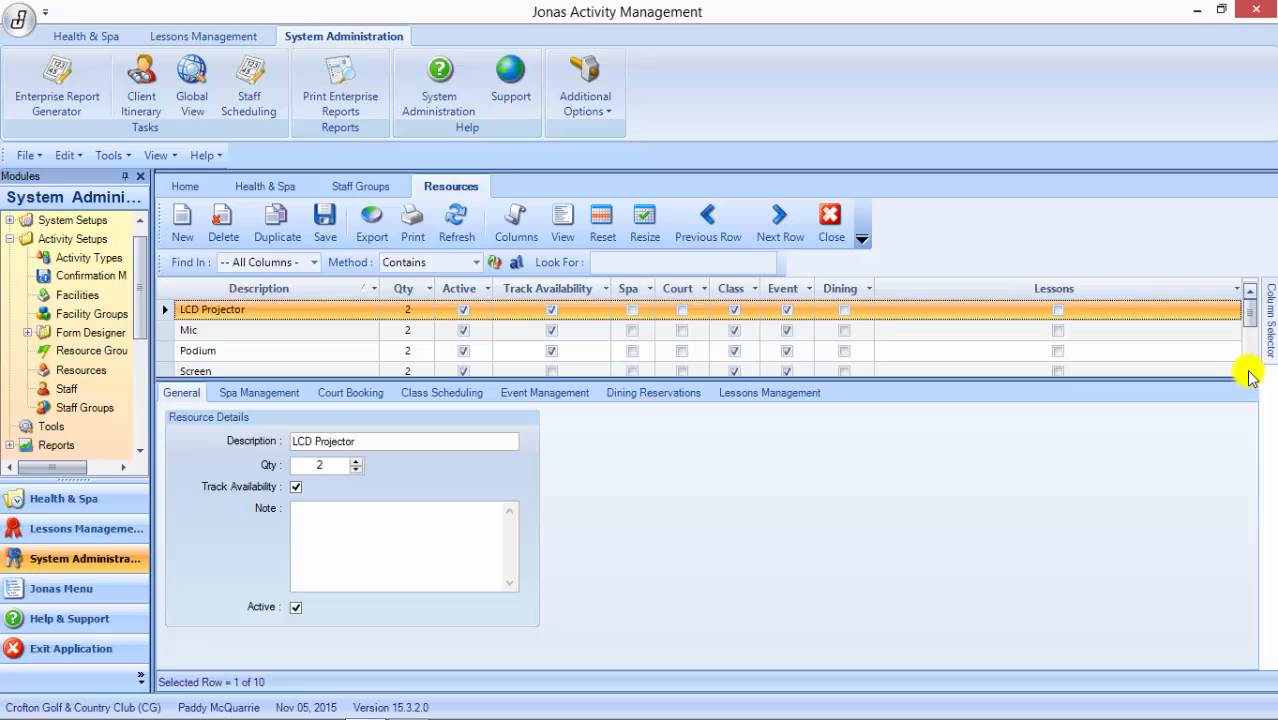
left_click(1250, 371)
left_click(1250, 371)
left_click(1249, 371)
left_click(1249, 371)
left_click(1249, 371)
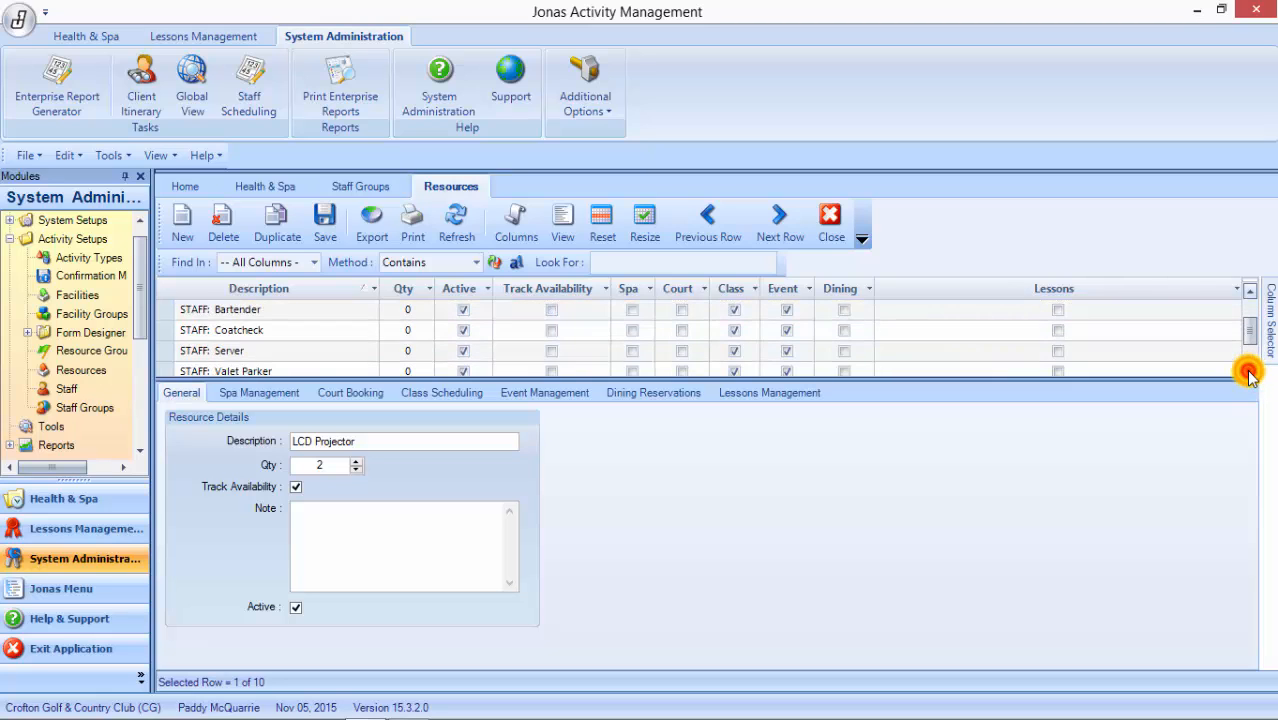
left_click(1249, 371)
left_click(1249, 371)
left_click(1249, 371)
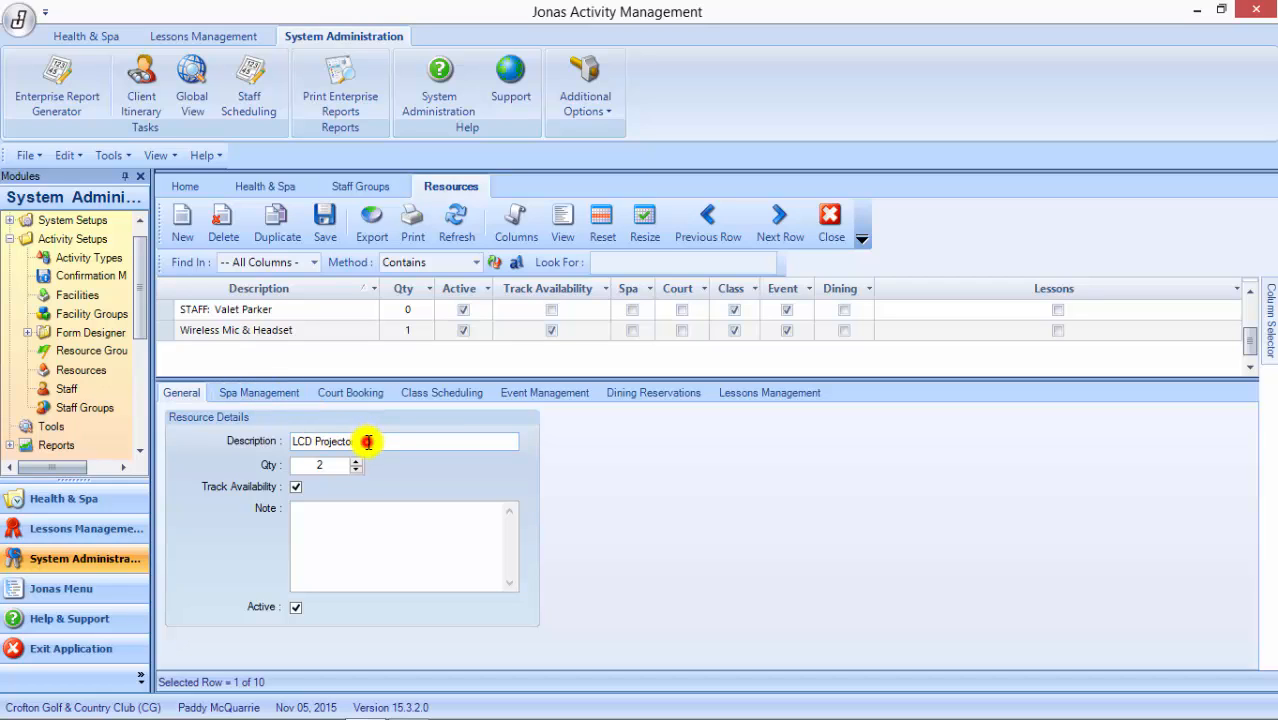
- Check the LCD Projector's spa appointment and service eligibility settings, and close the Resources and Staff Groups setups
left_click(262, 392)
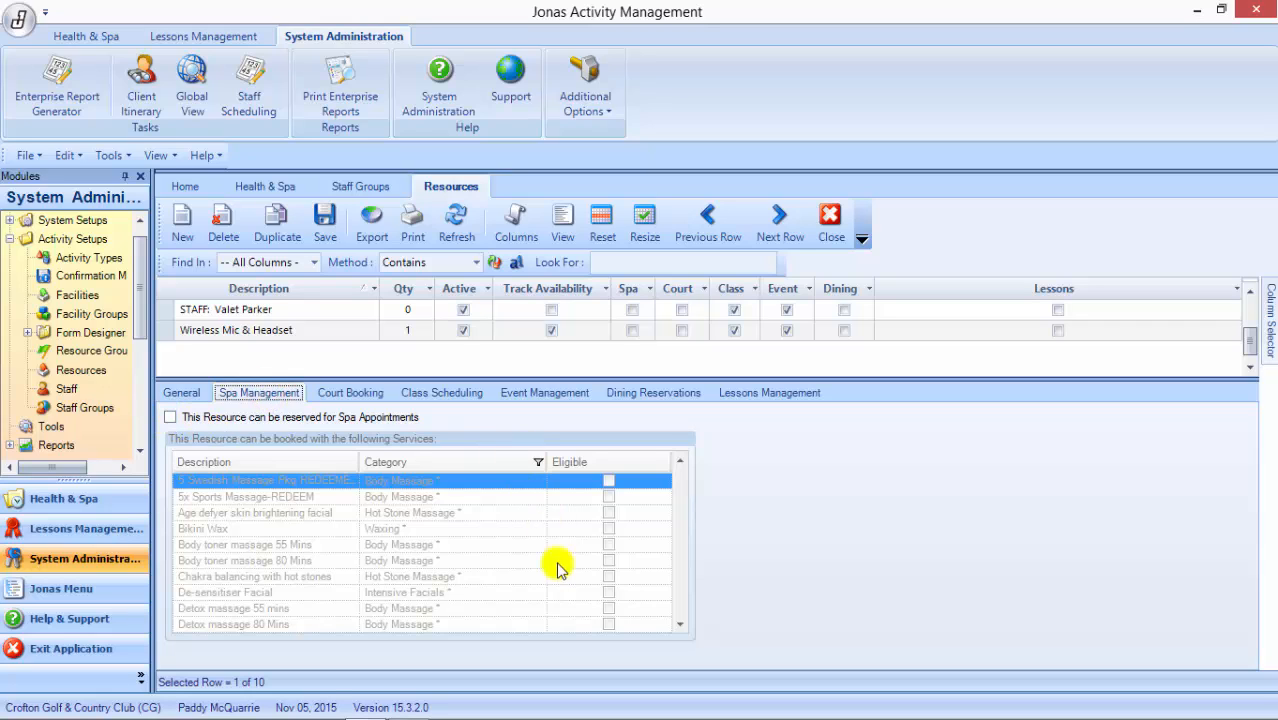
left_click(183, 396)
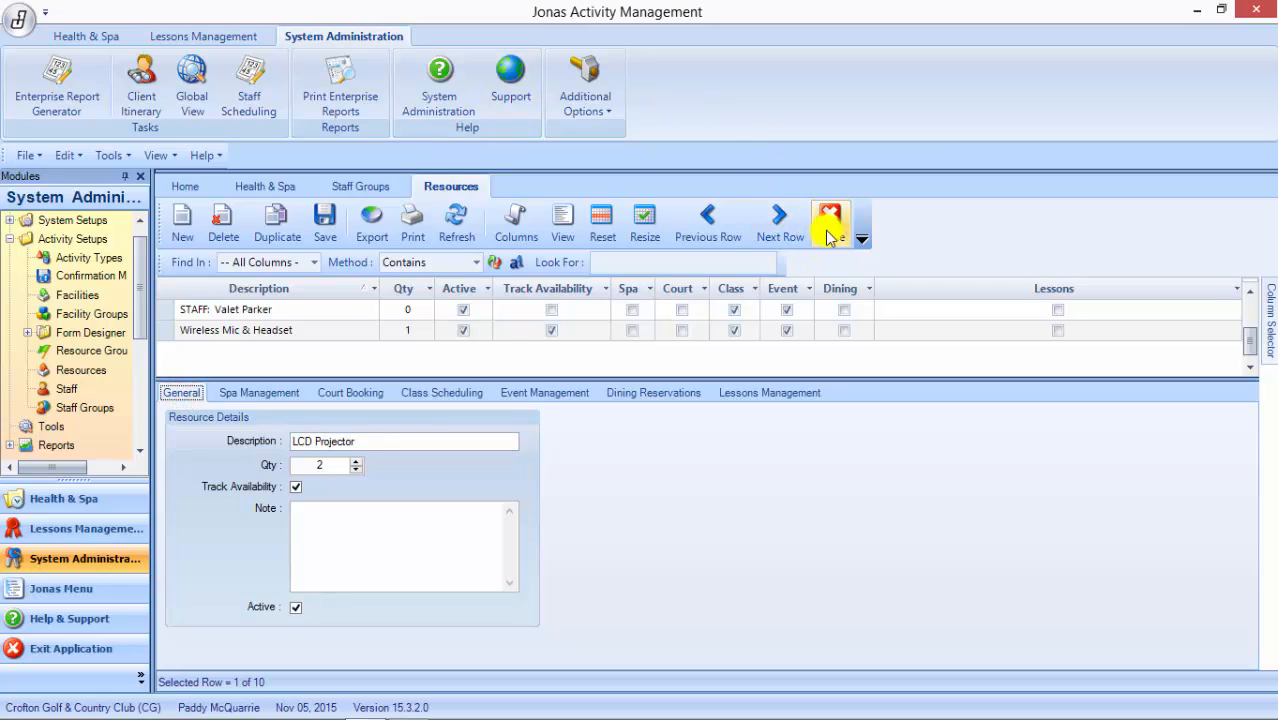
left_click(828, 224)
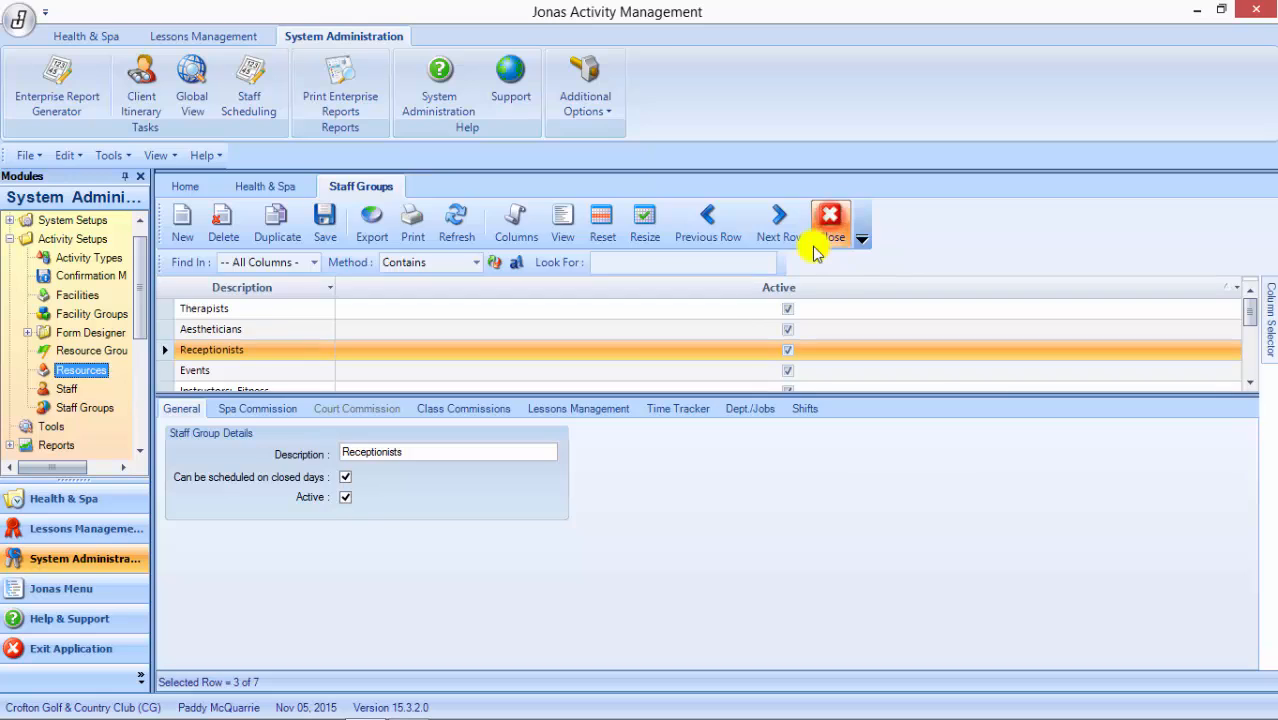
left_click(827, 232)
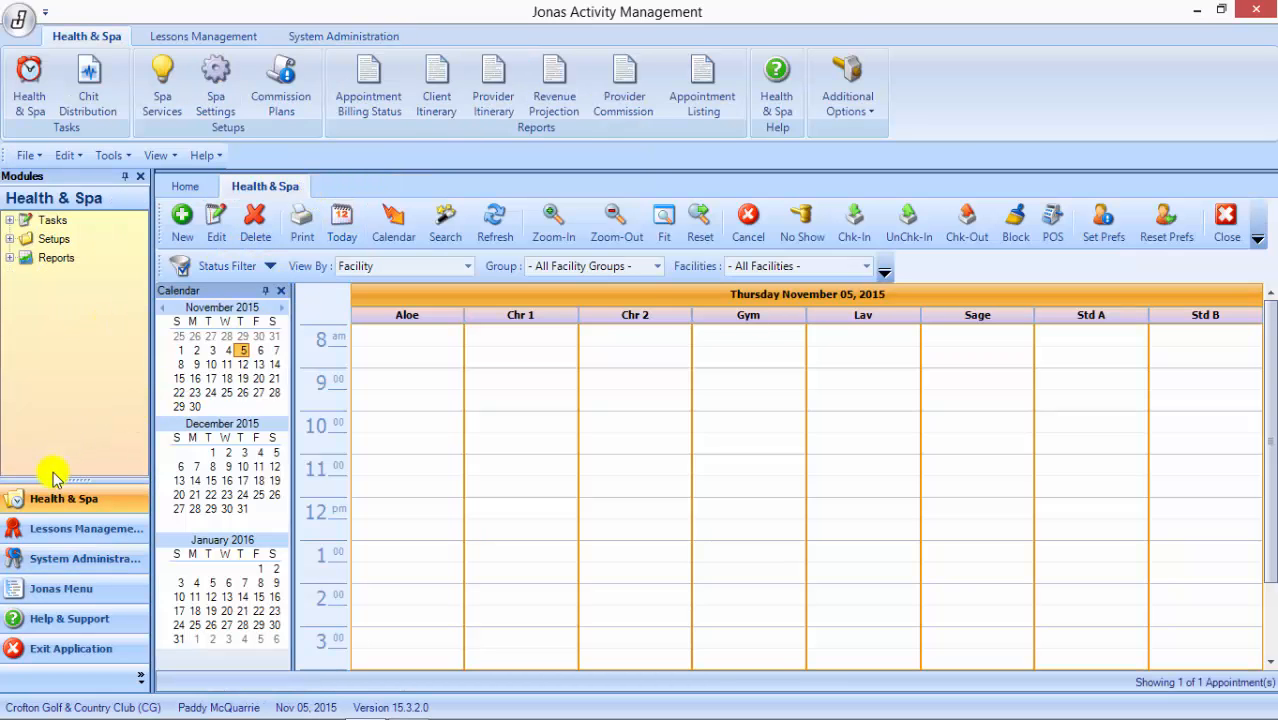
- Expand the Health & Spa setups and widen the module pane to fit the full setup names
left_click(9, 239)
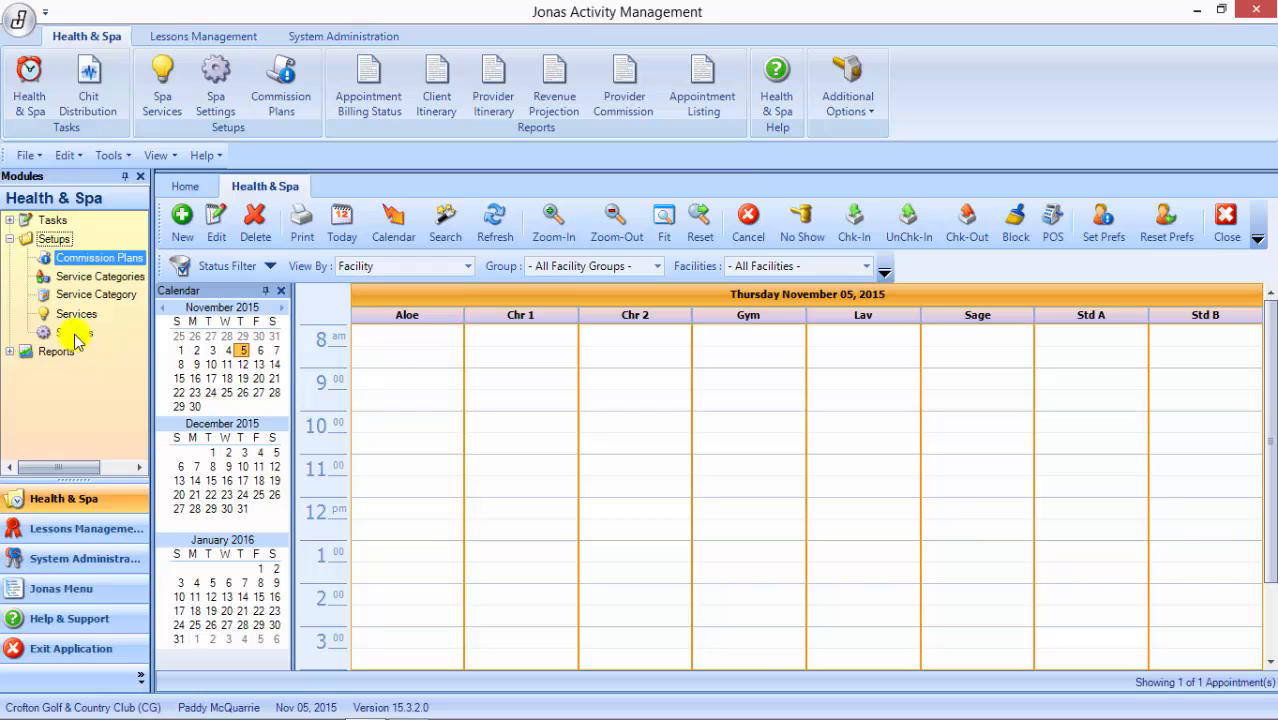
left_click(75, 334)
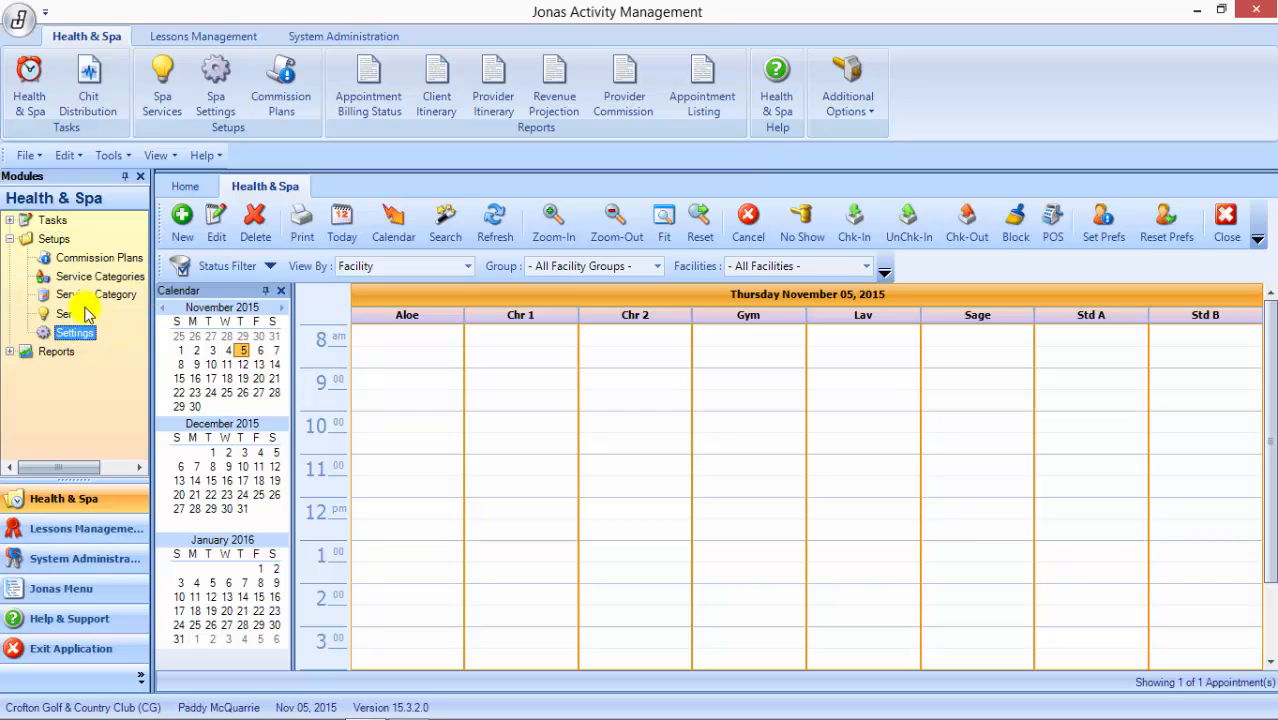
left_click(84, 314)
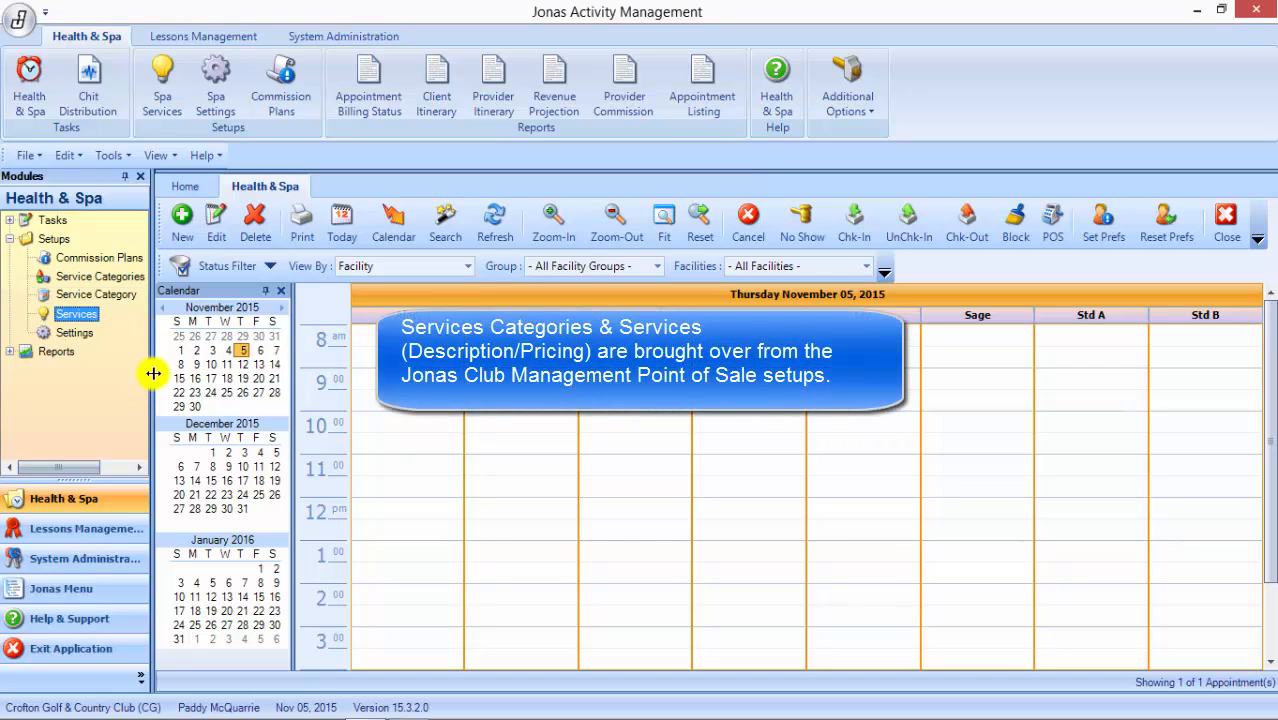
left_click_drag(153, 373, 192, 363)
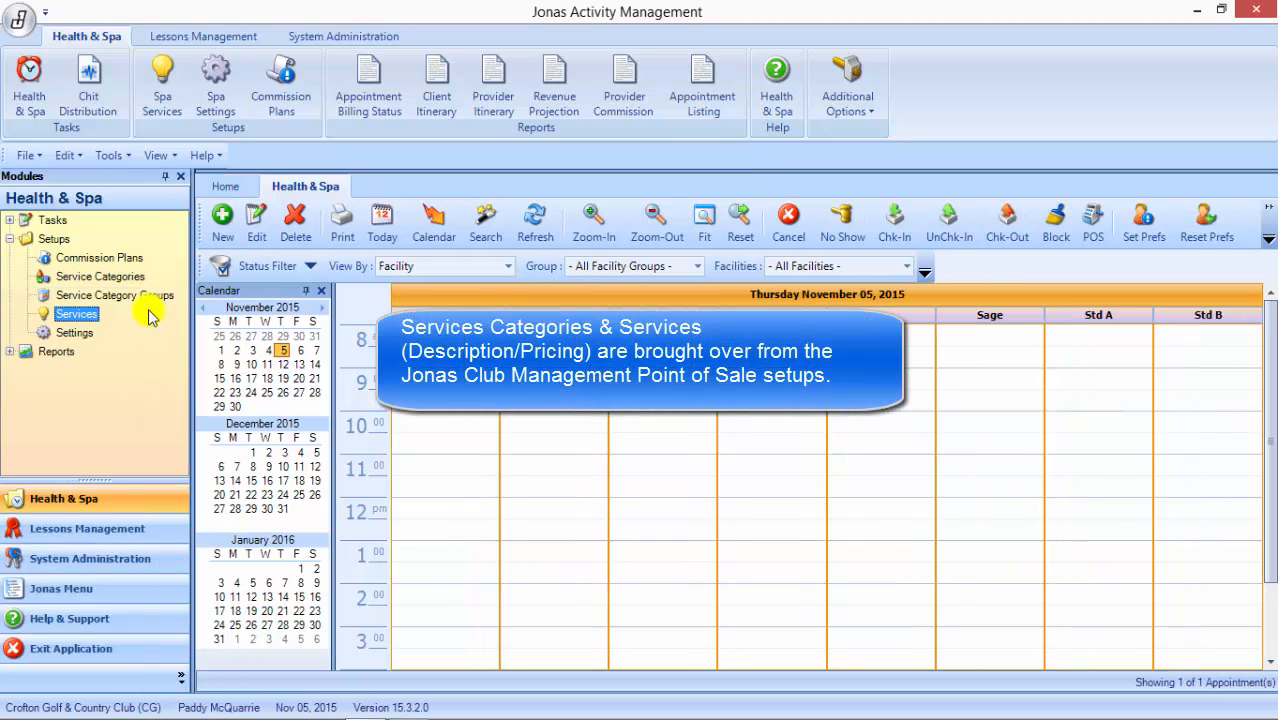
- Open the spa Services setup and check the default duration of the 5x Sports Massage-REDEEM service
left_click(87, 318)
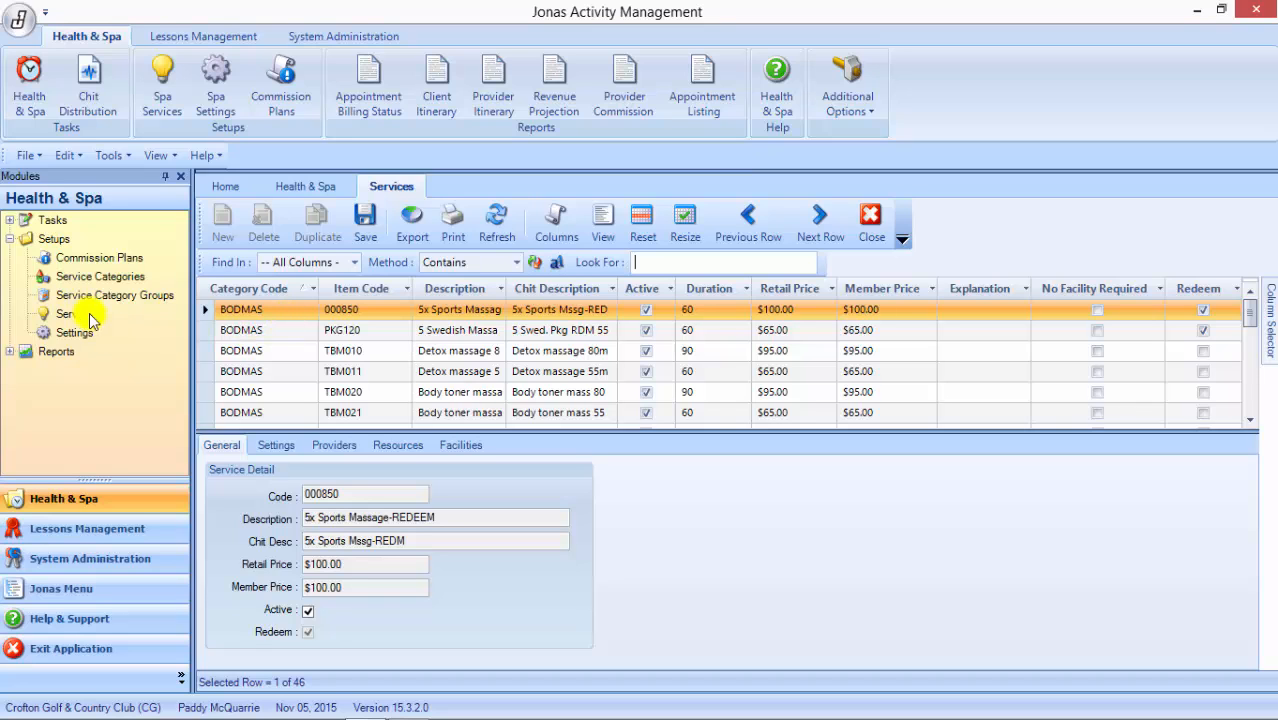
left_click(275, 447)
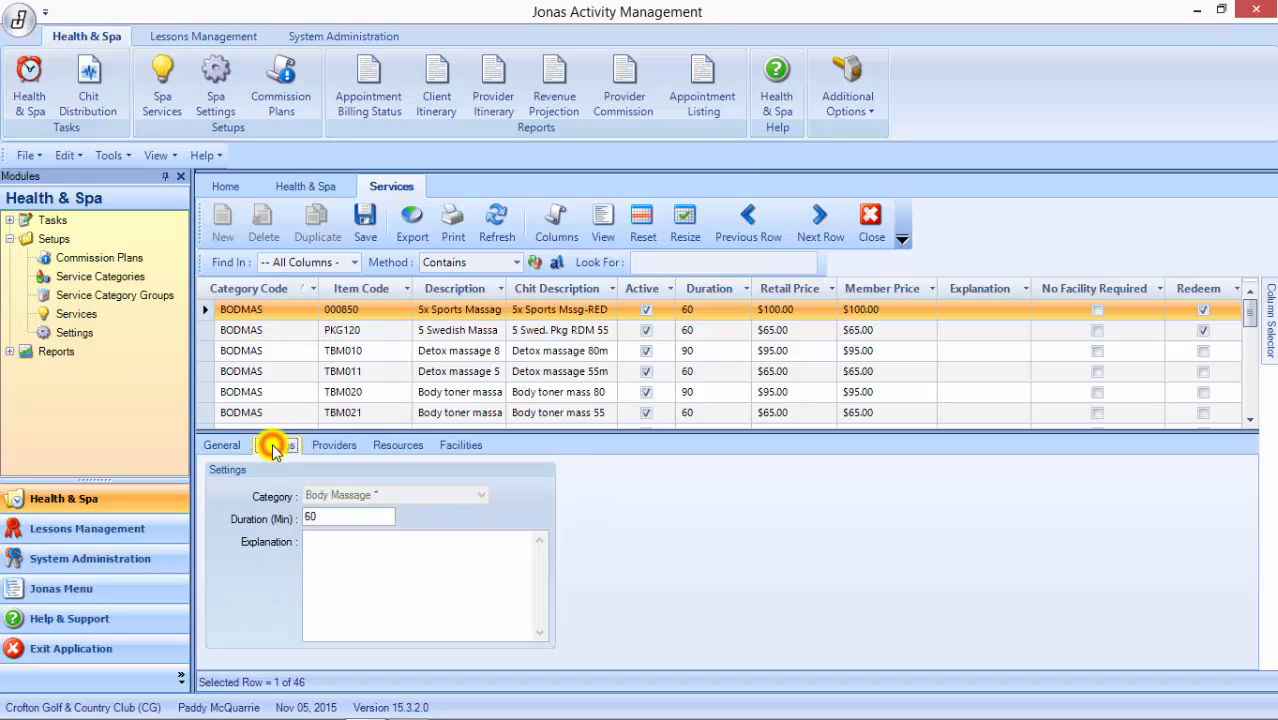
left_click(339, 514)
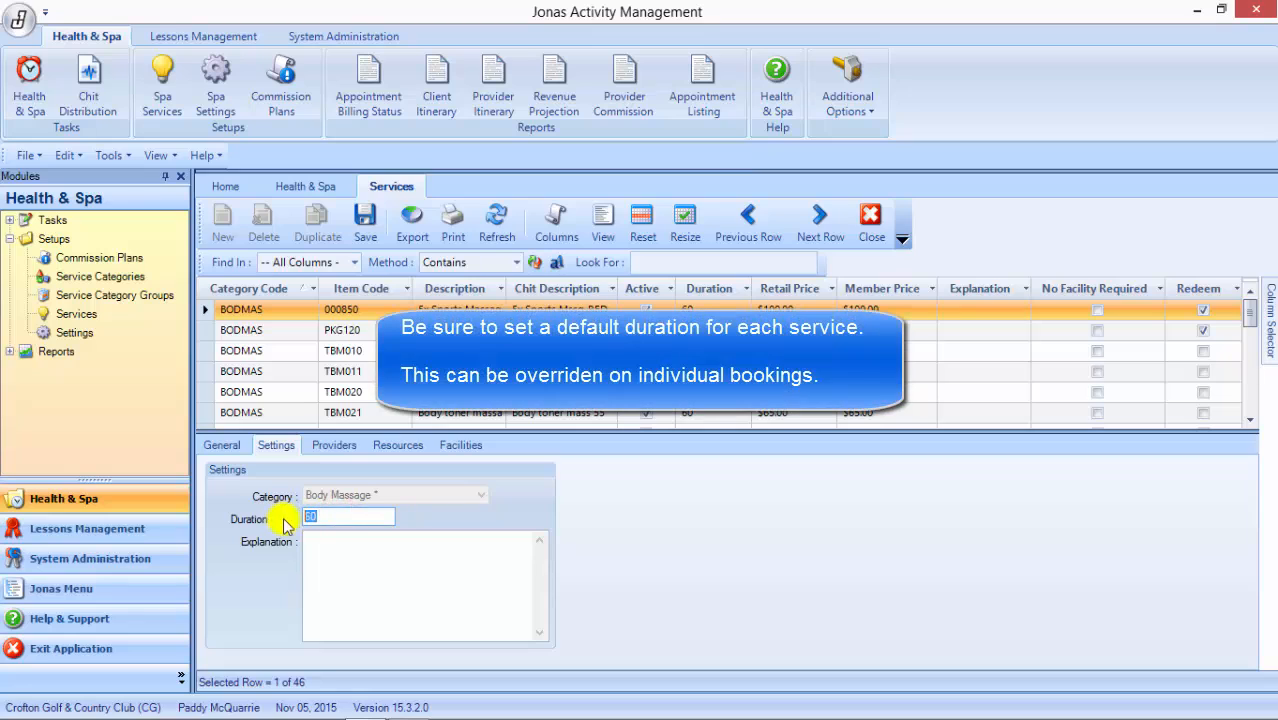
- Select the PKG120 Swedish massage package and review its duration, eligible providers, resources and required facilities
double_click(341, 517)
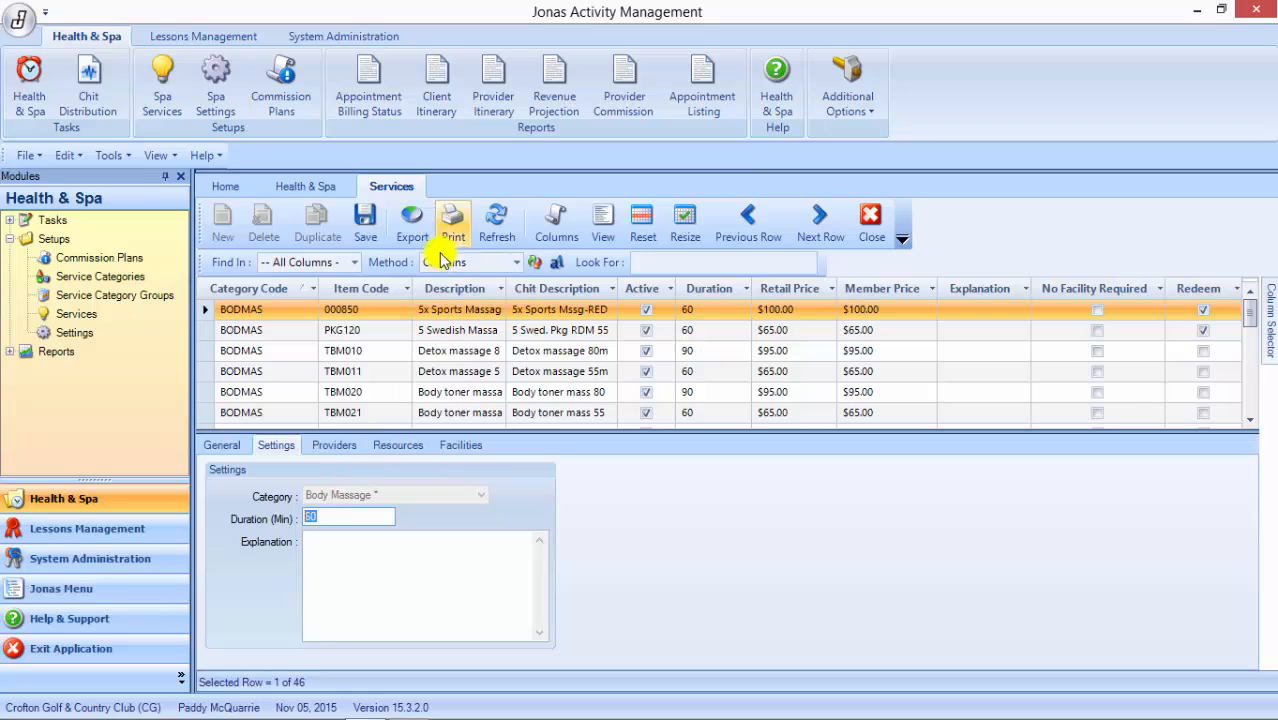
left_click(283, 332)
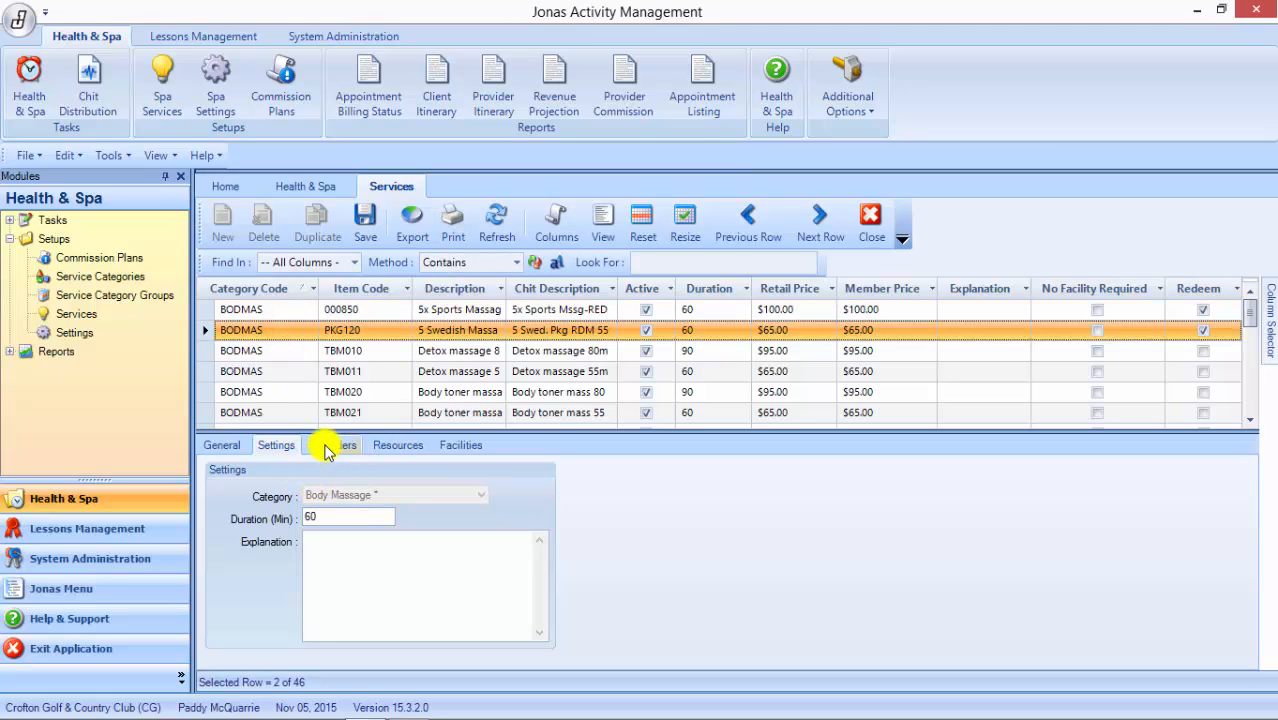
left_click(330, 446)
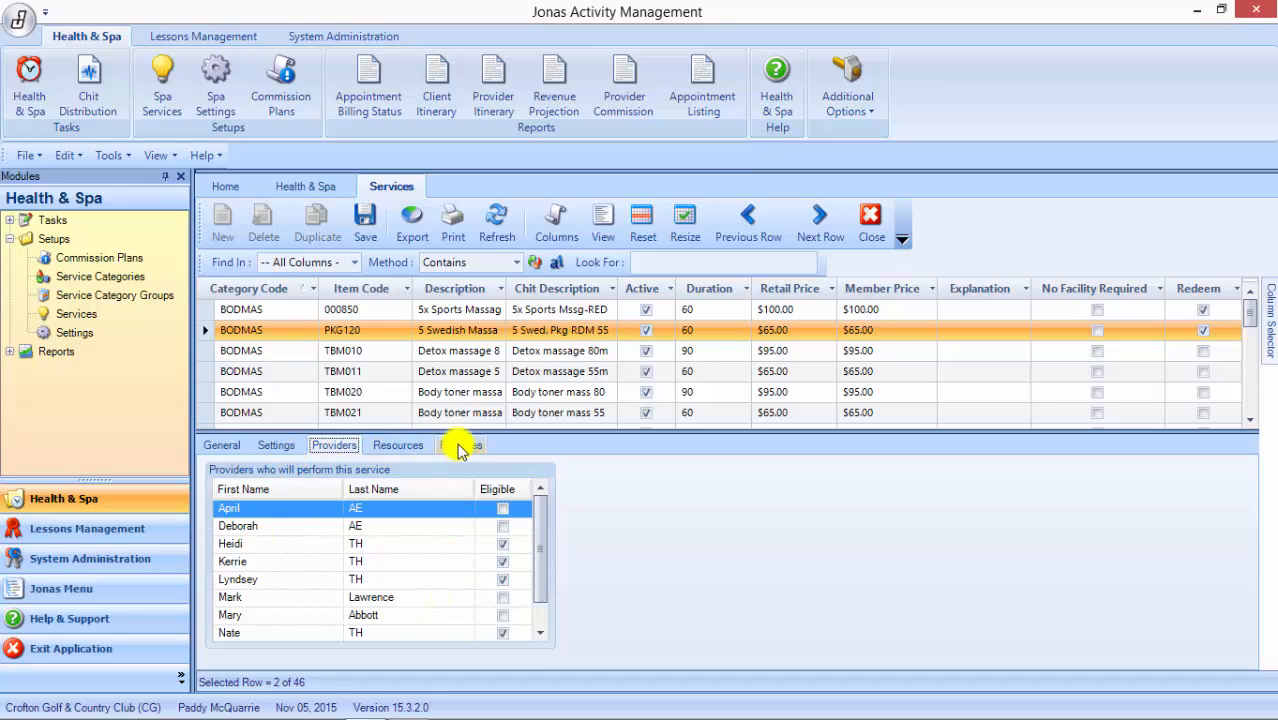
left_click(398, 446)
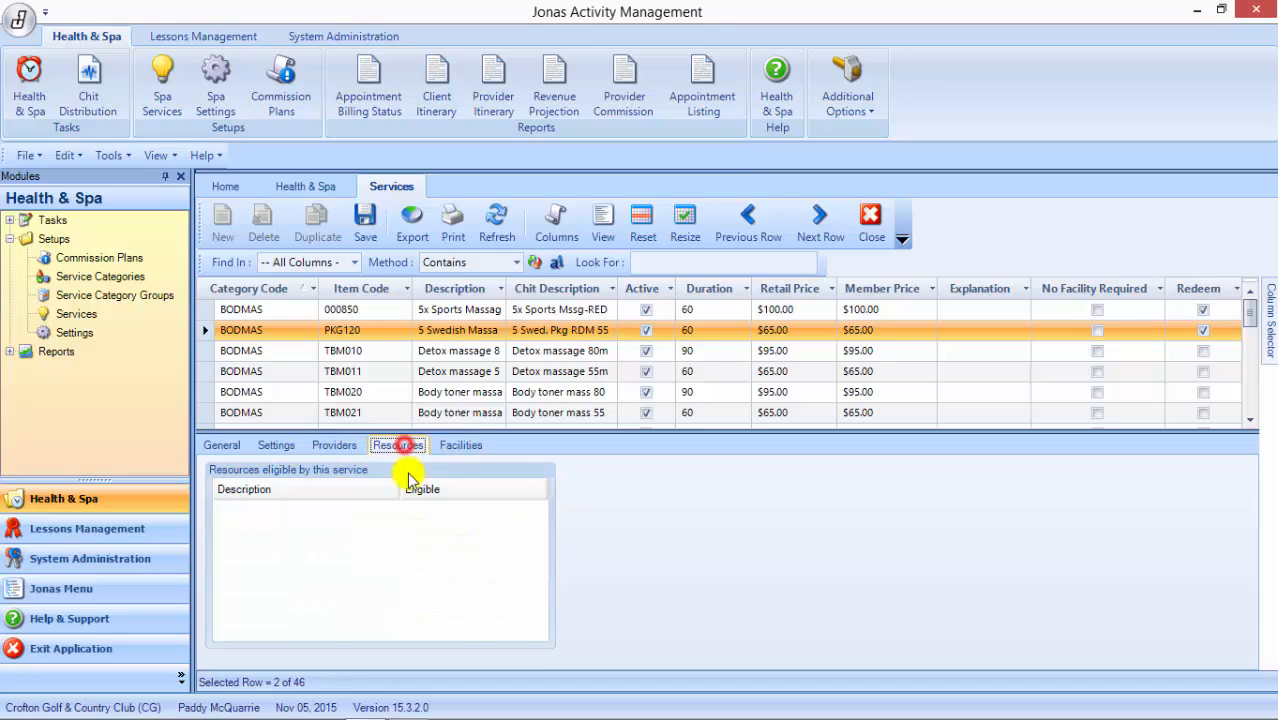
left_click(463, 445)
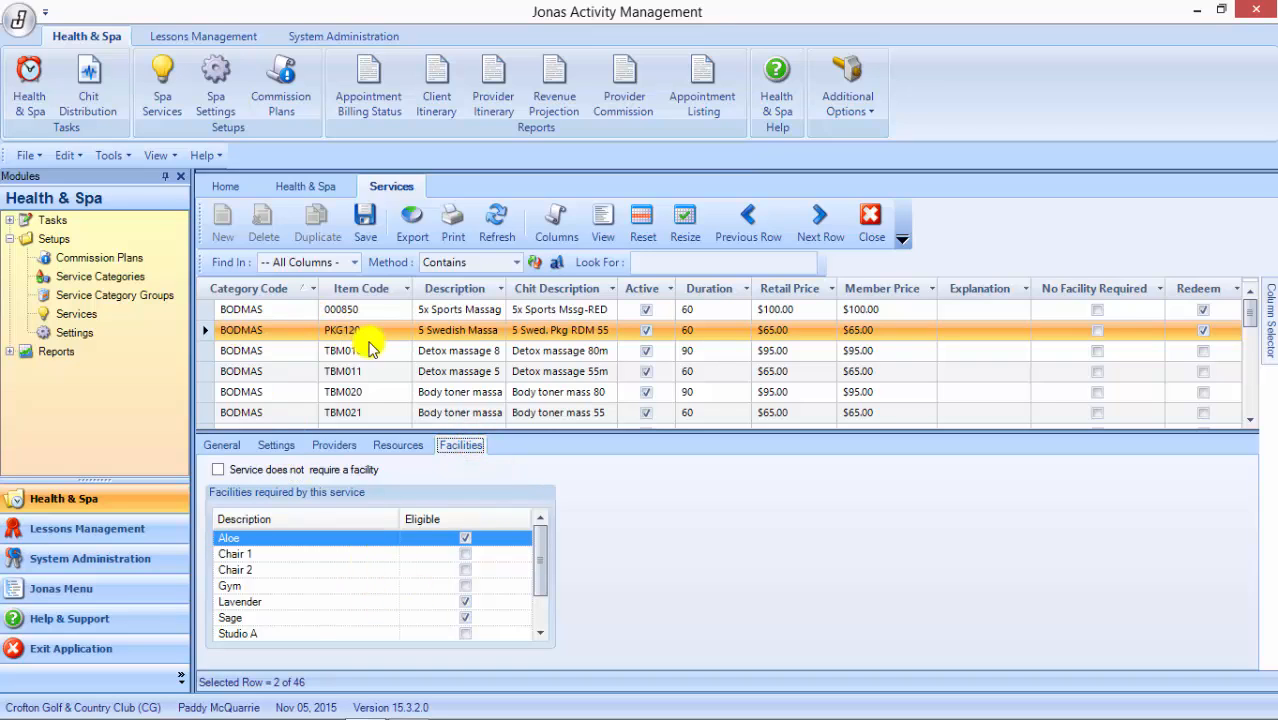
- Review the PKG120 service's code, descriptions, retail and member prices, and close the Services setup
left_click(224, 446)
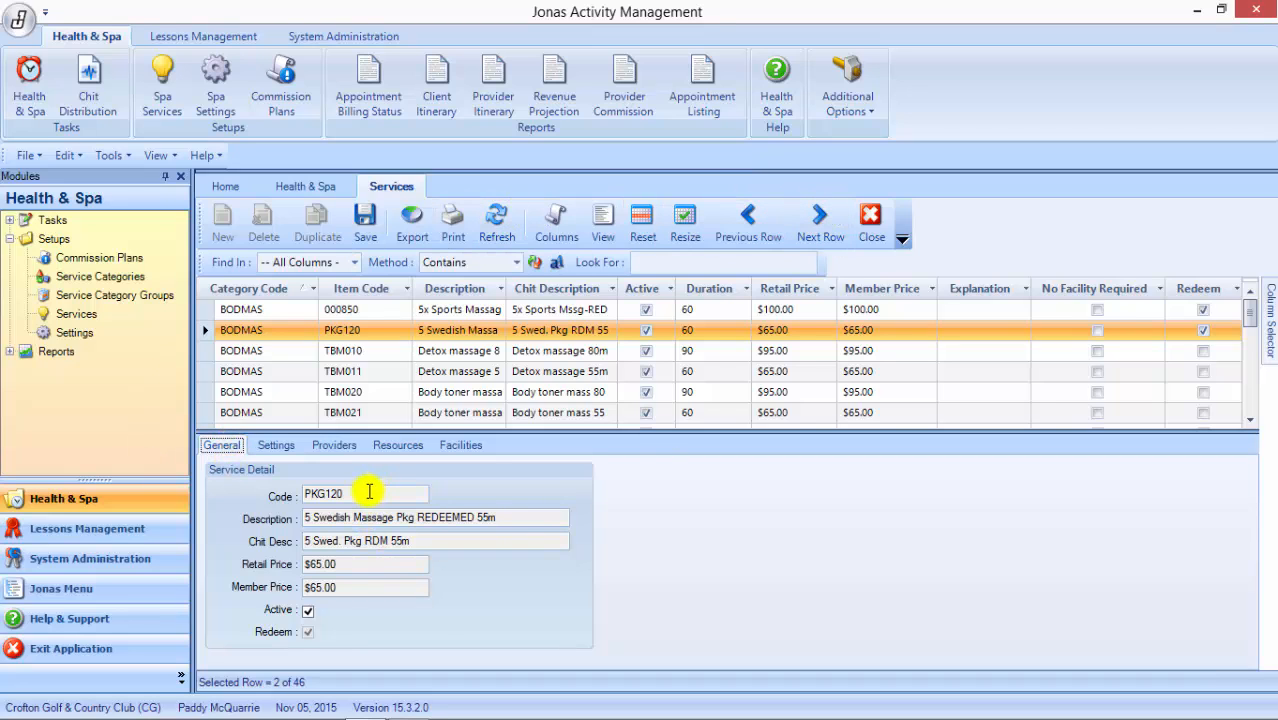
left_click(369, 492)
left_click(368, 515)
left_click(363, 541)
left_click(350, 573)
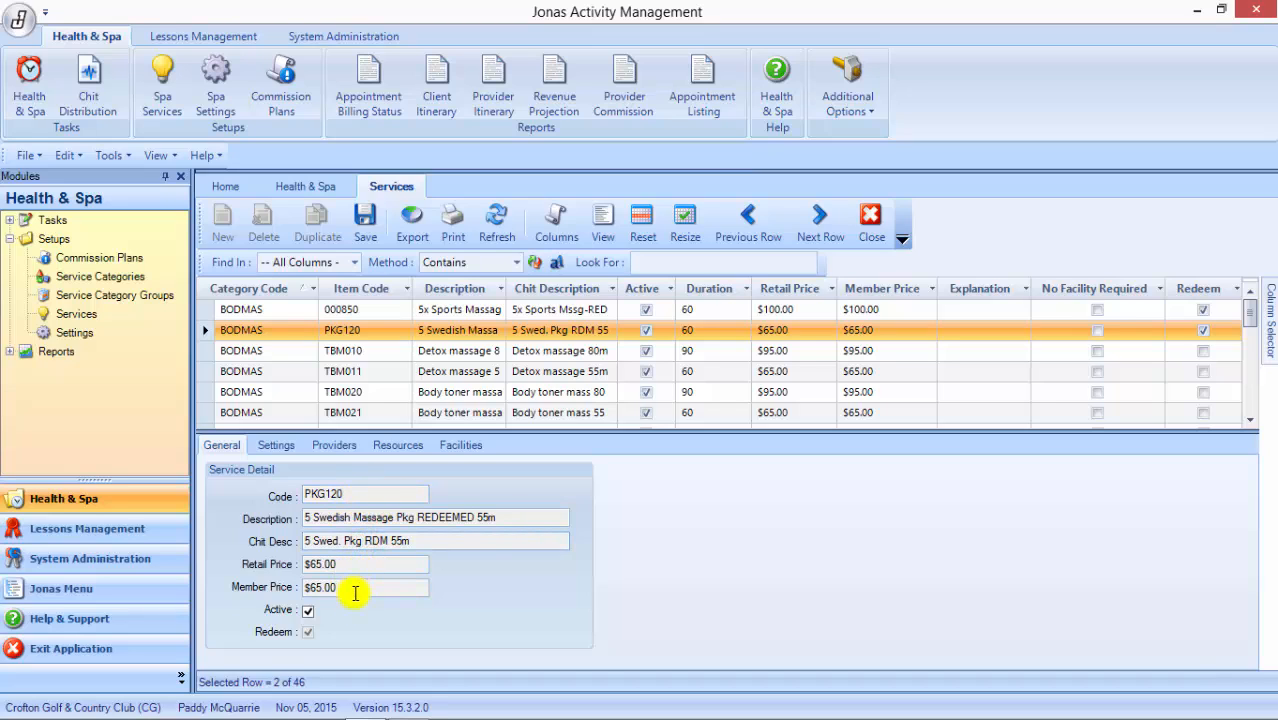
left_click(363, 541)
left_click(342, 564)
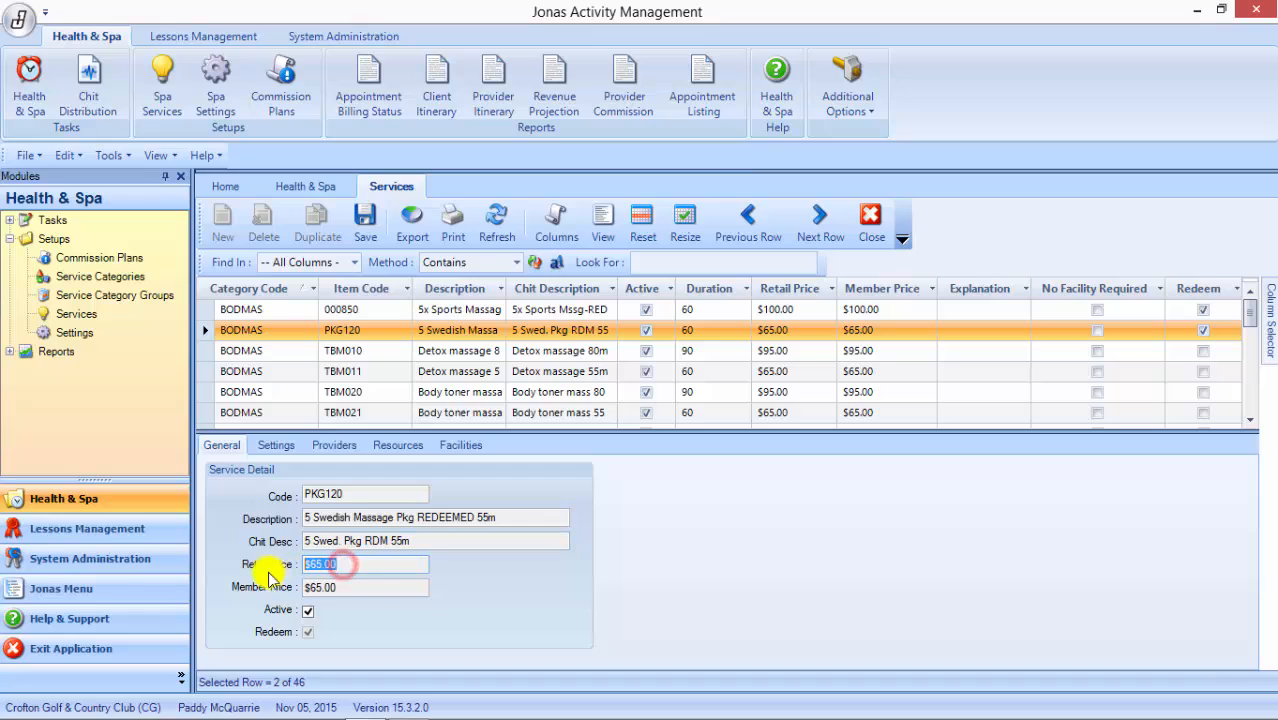
left_click(504, 515)
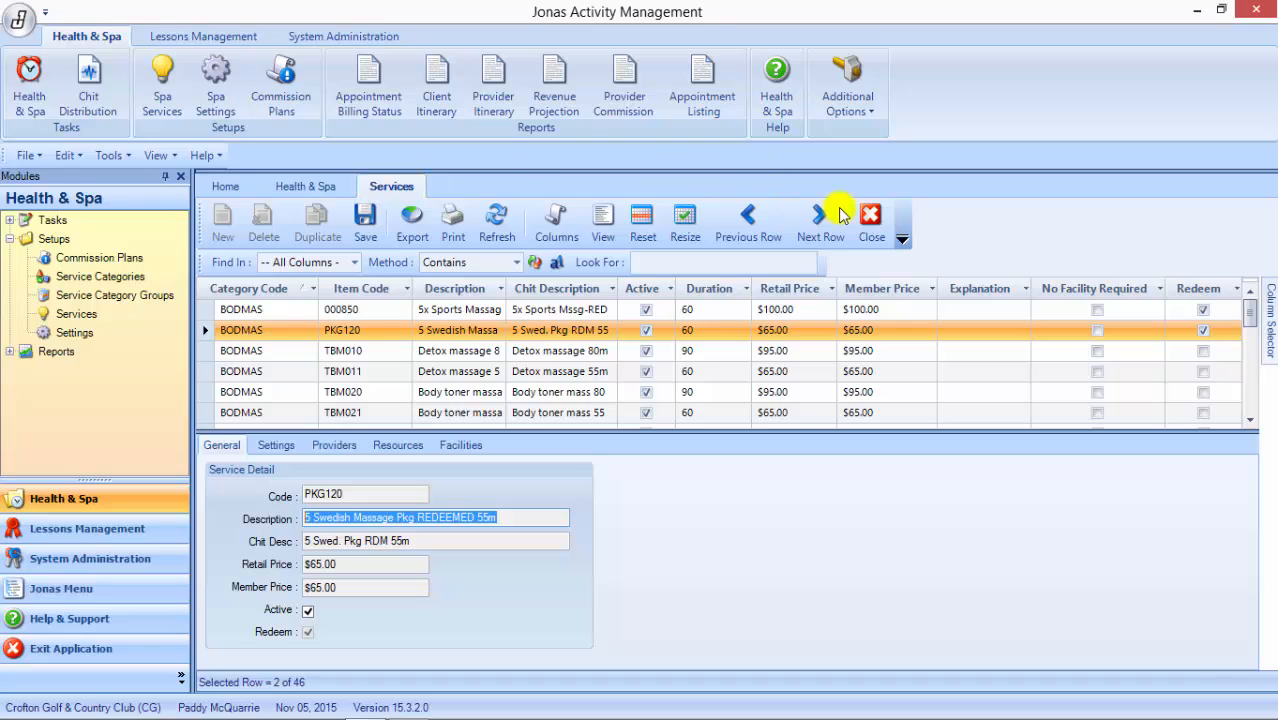
left_click(878, 222)
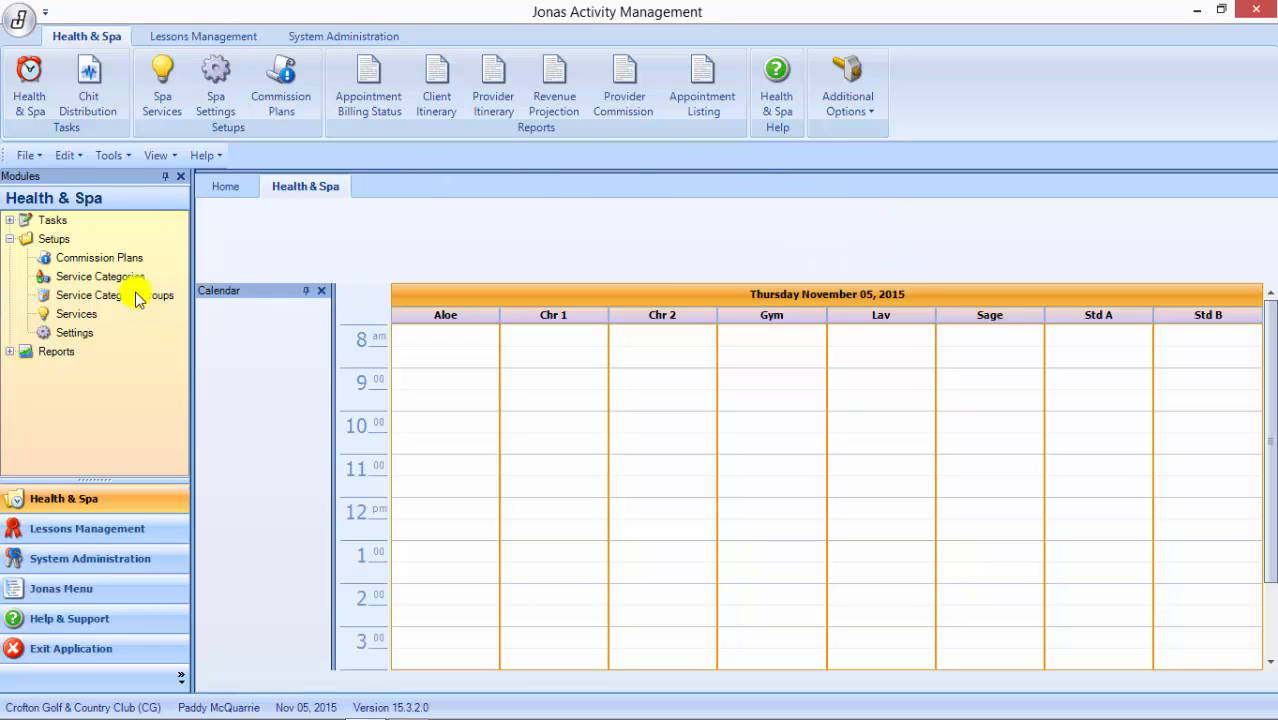
- Open the Service Category Groups setup and switch the spa appointment calendar to view by Service Category Group
left_click(115, 296)
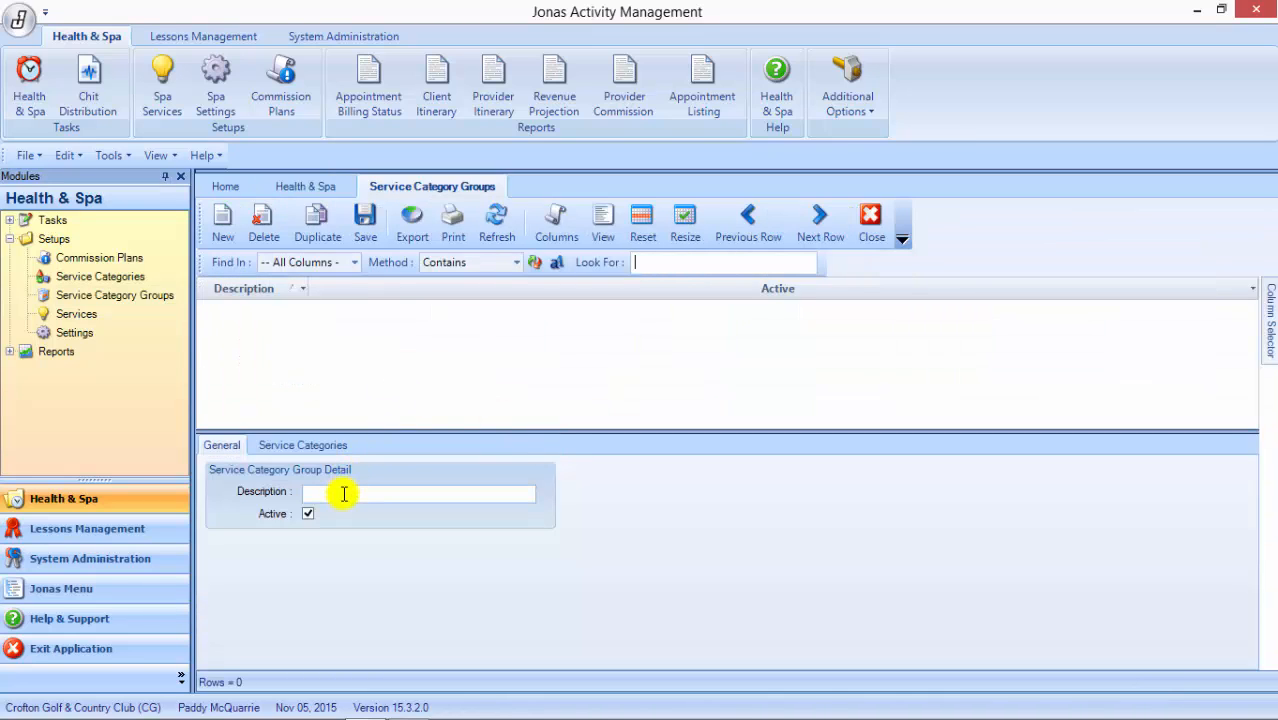
left_click(343, 493)
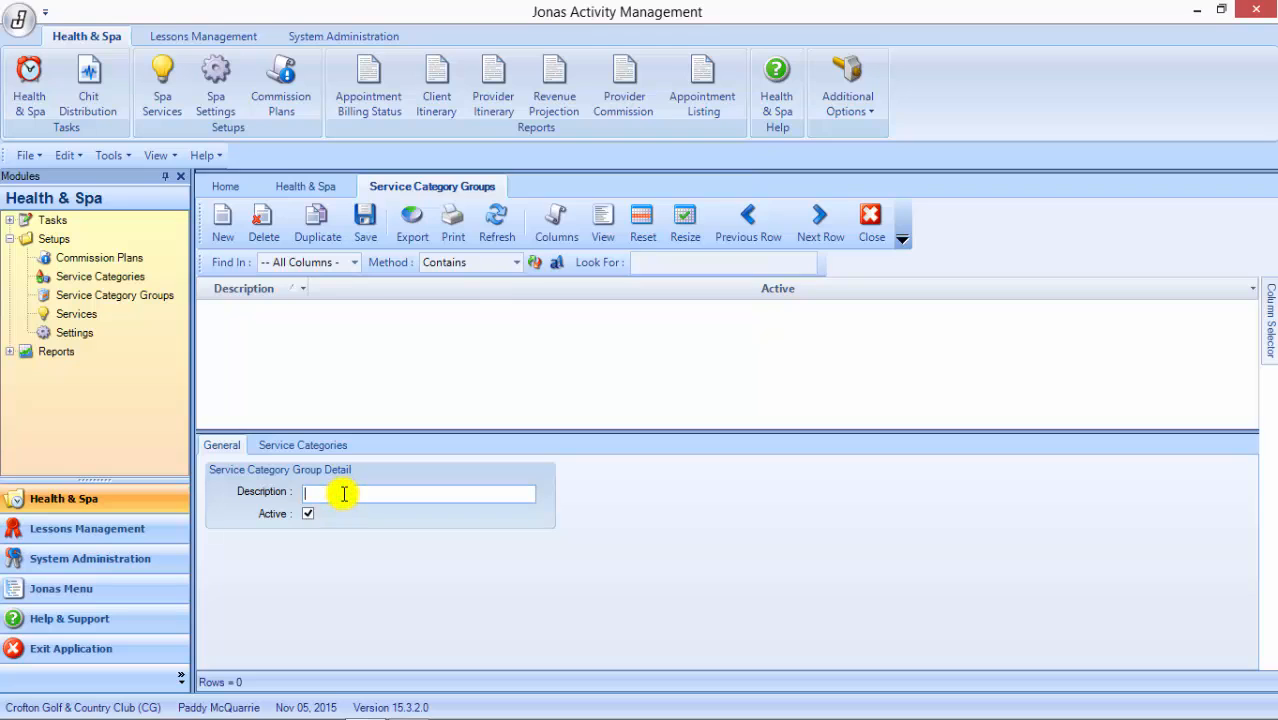
left_click(305, 186)
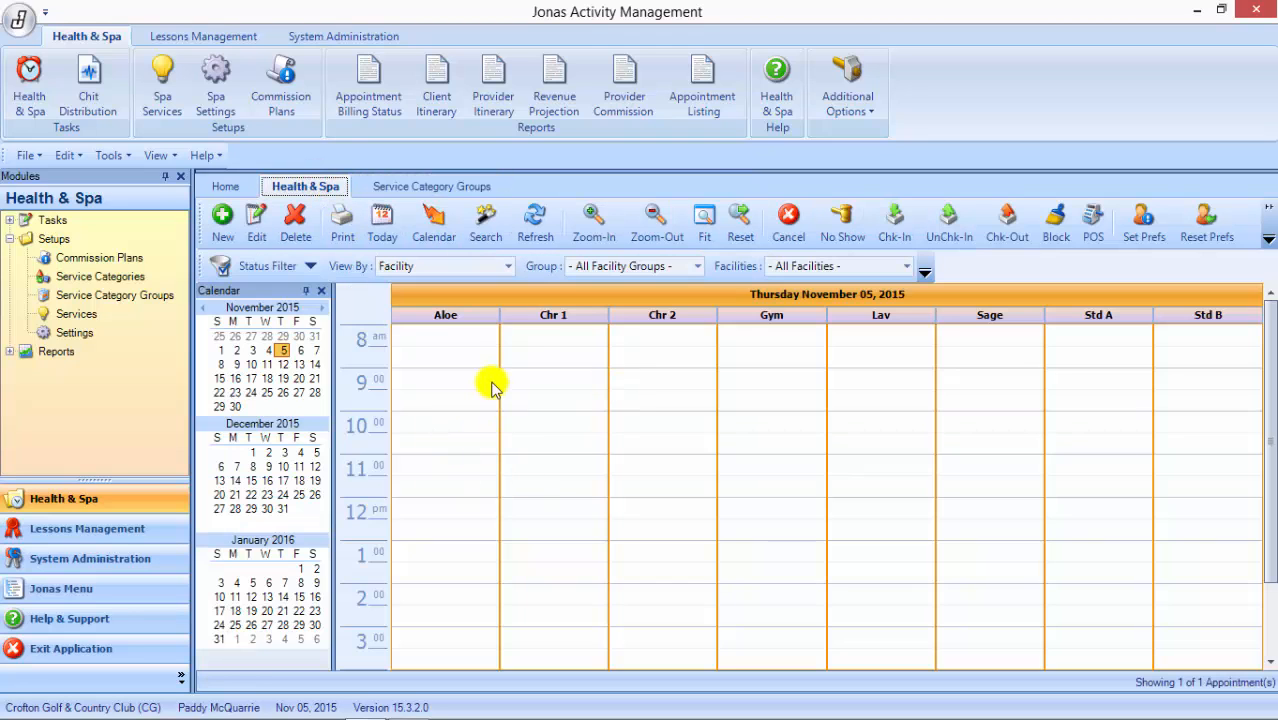
left_click(509, 270)
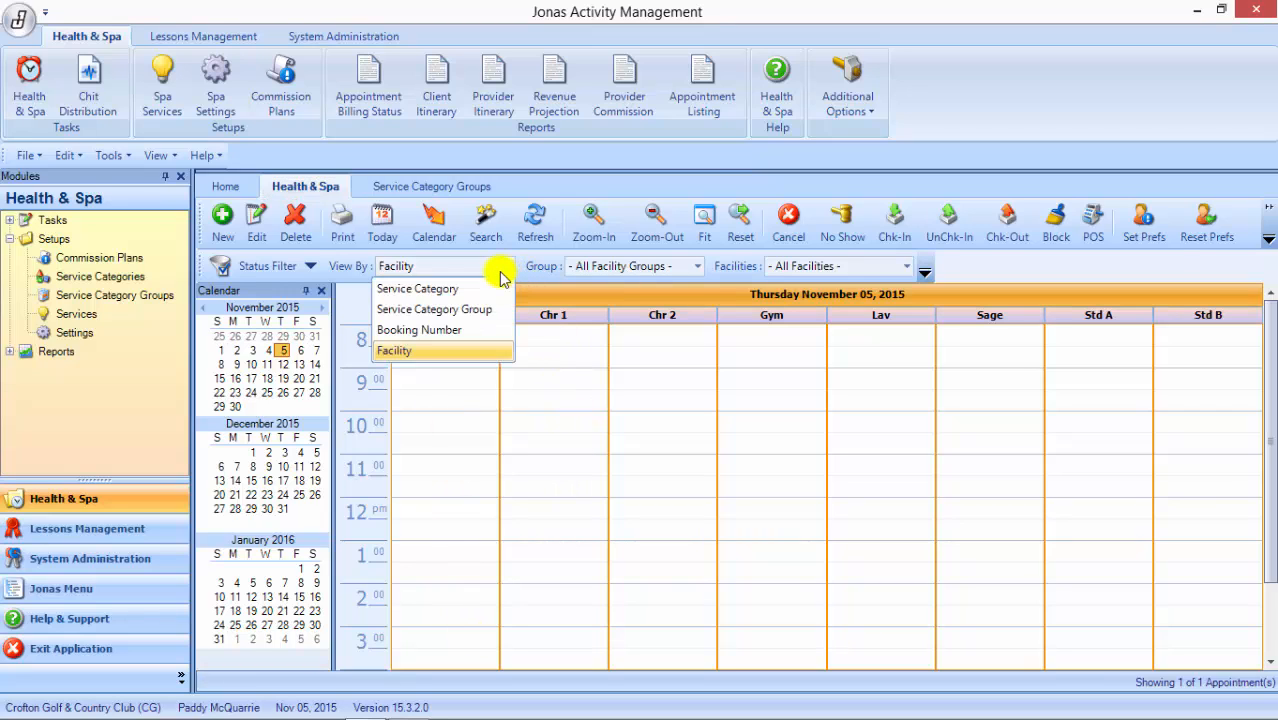
left_click(474, 316)
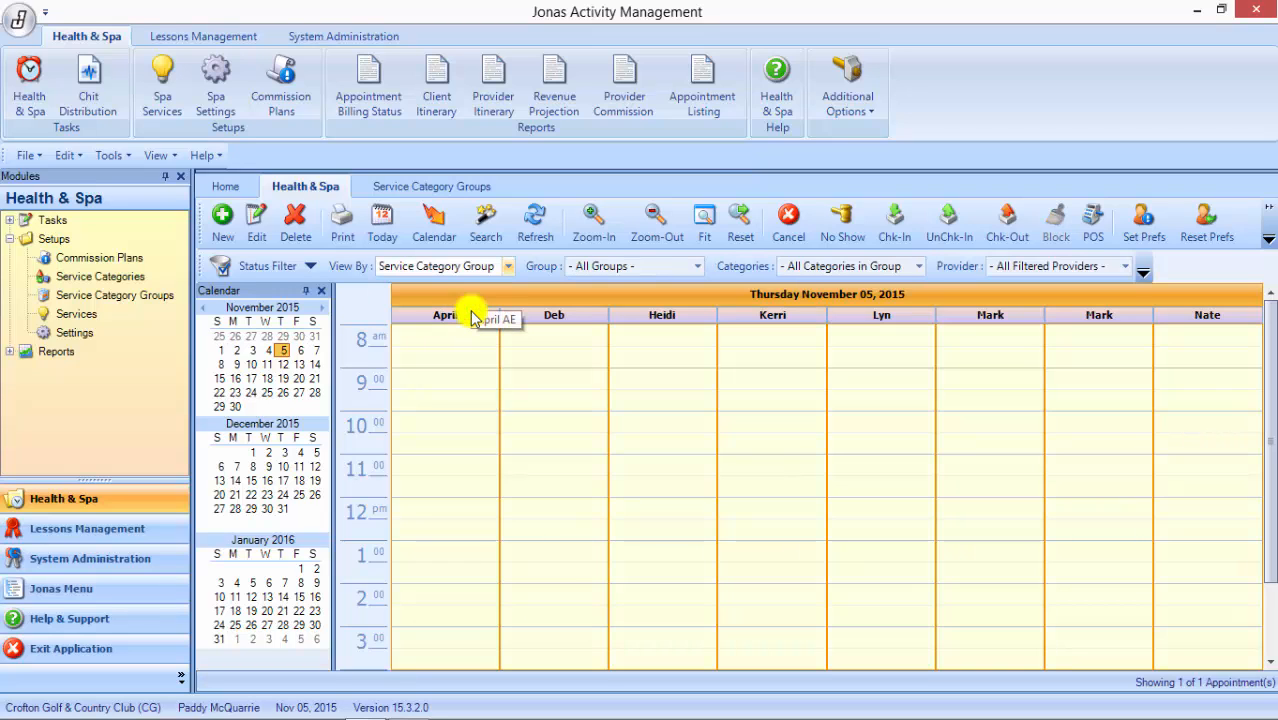
- Check which groups and service categories the appointment calendar can be filtered by, keeping the current filters
left_click(697, 266)
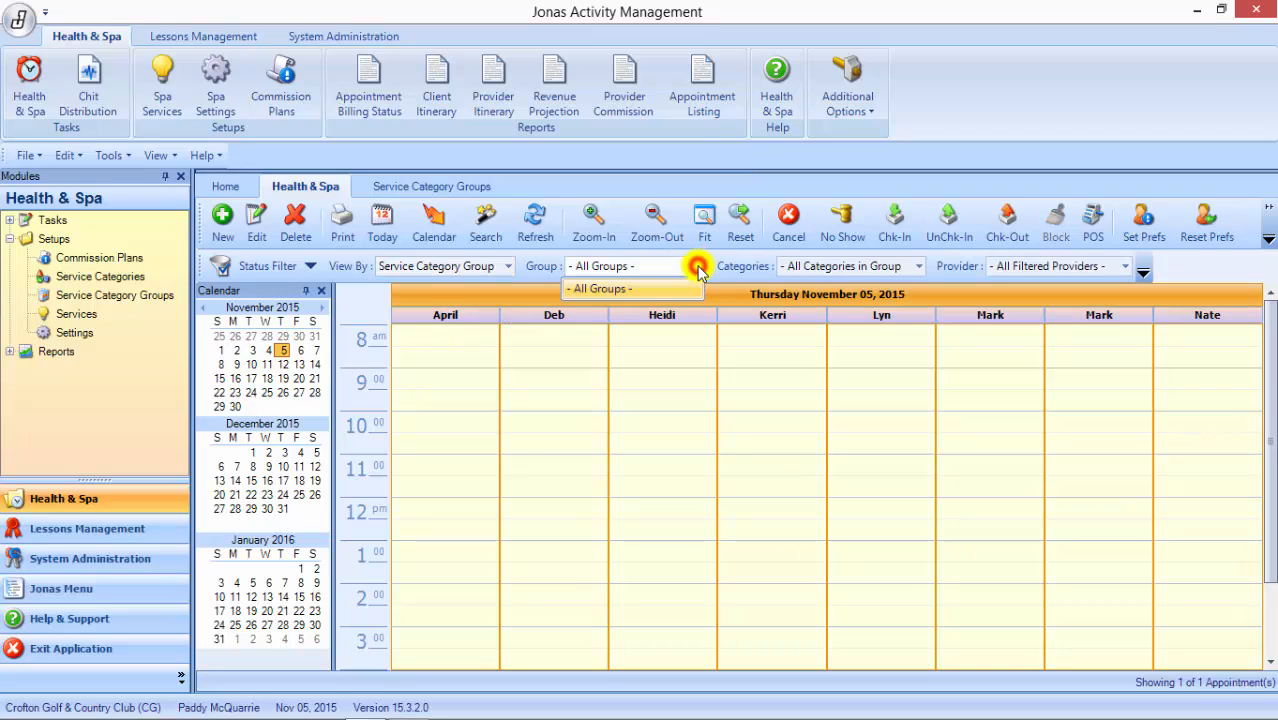
left_click(695, 267)
left_click(913, 266)
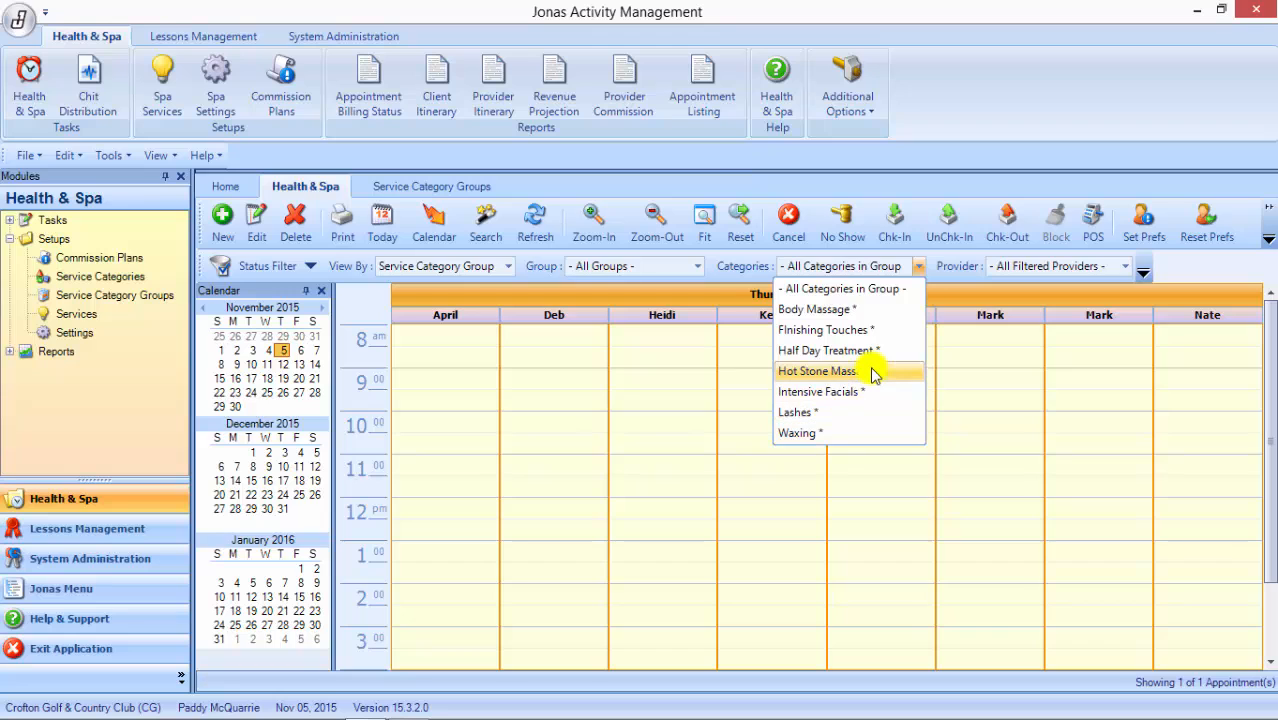
left_click(944, 249)
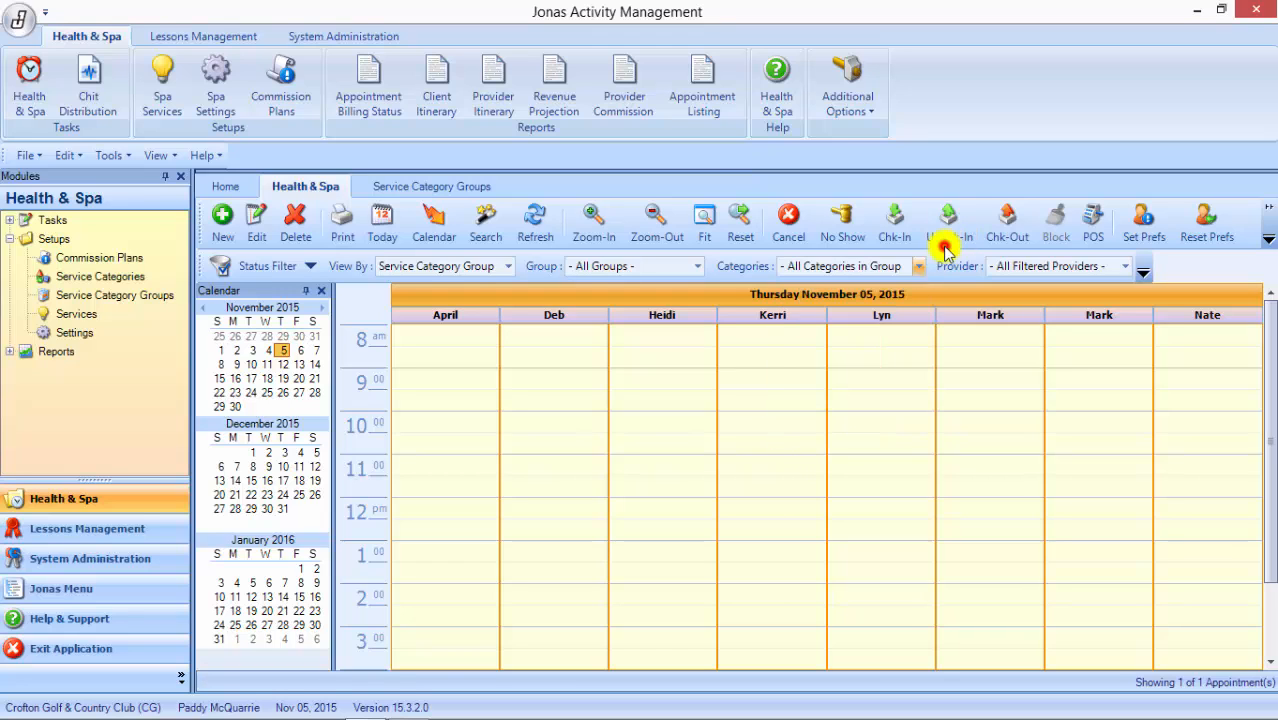
- Review the service categories available for inclusion in a service category group, and close the Service Category Groups setup
left_click(394, 186)
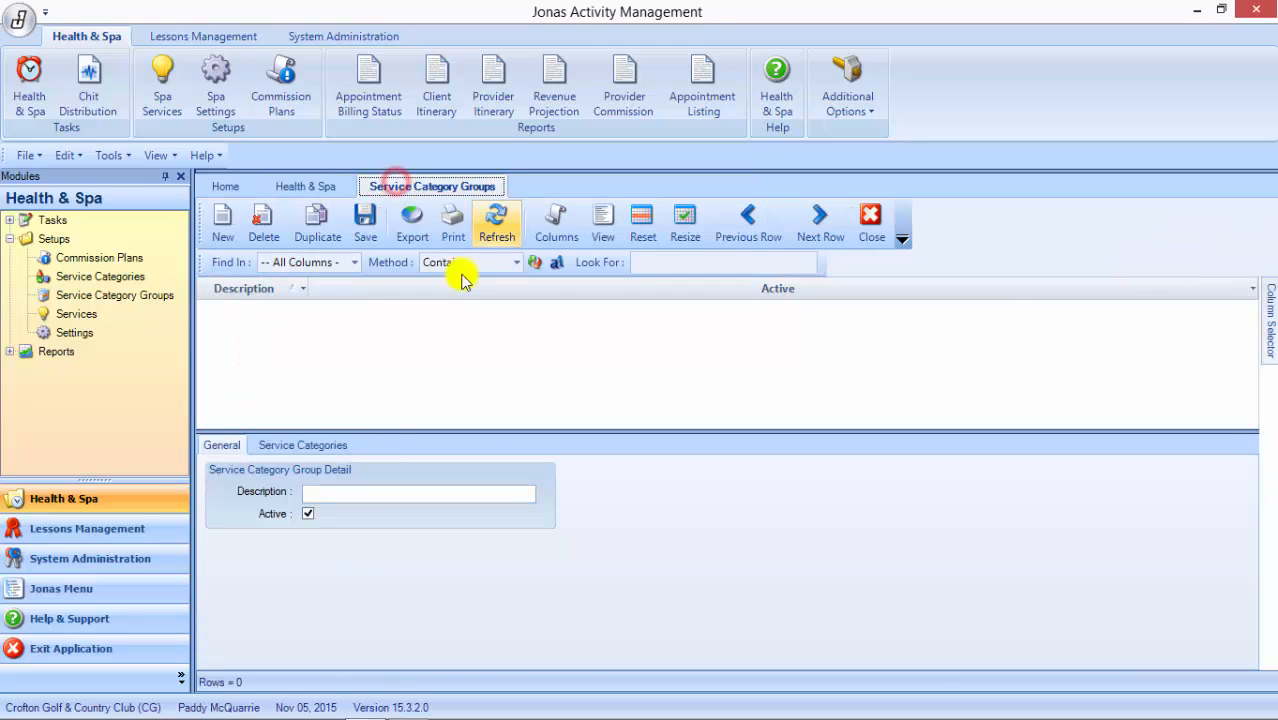
left_click(320, 446)
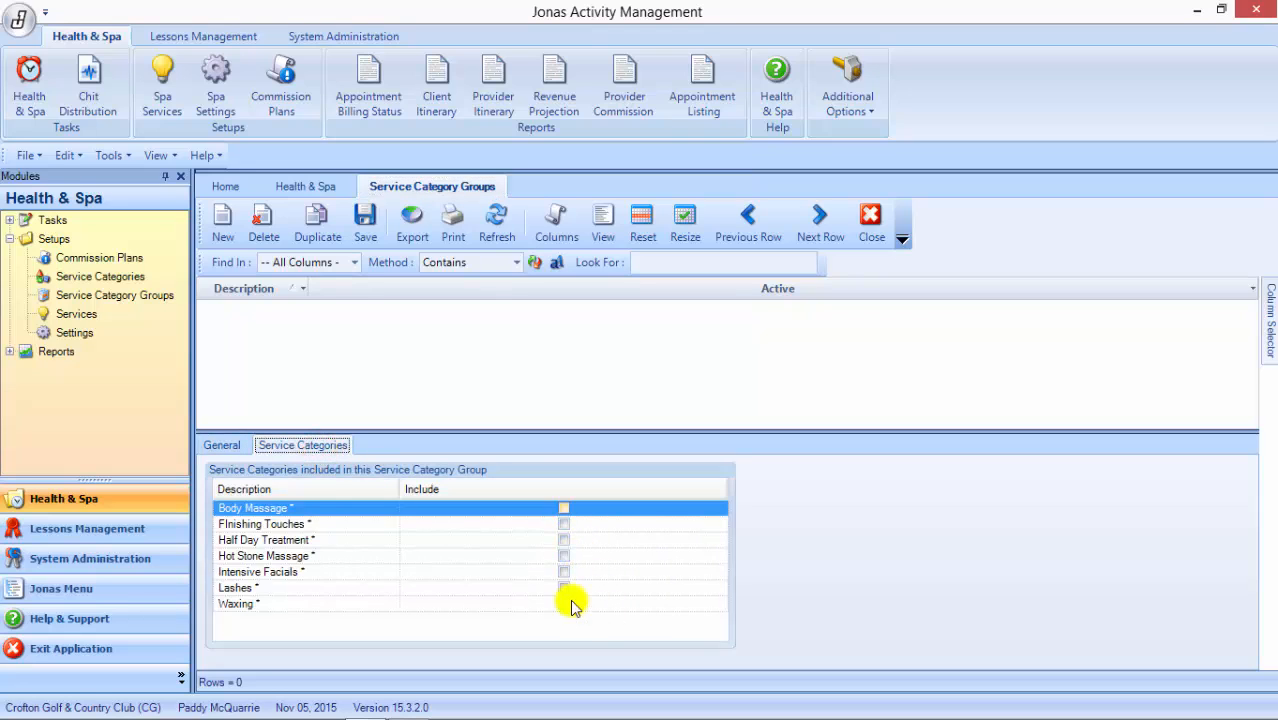
left_click(222, 446)
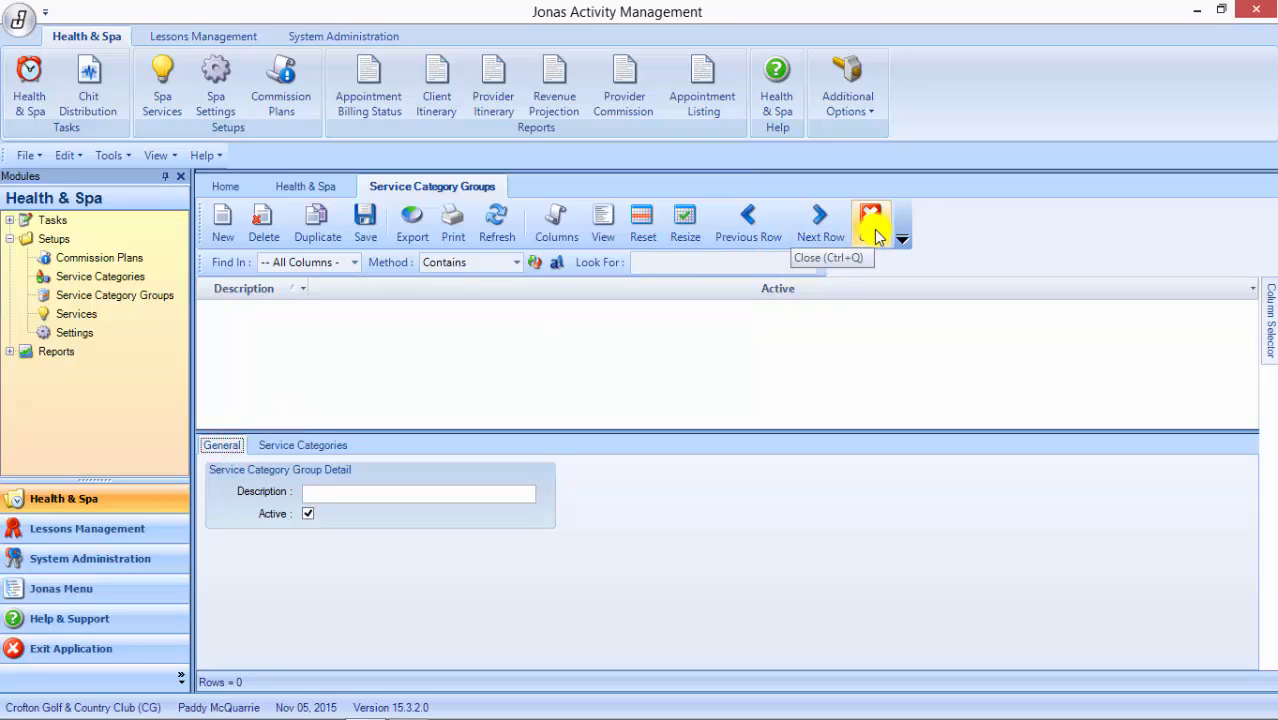
left_click(305, 187)
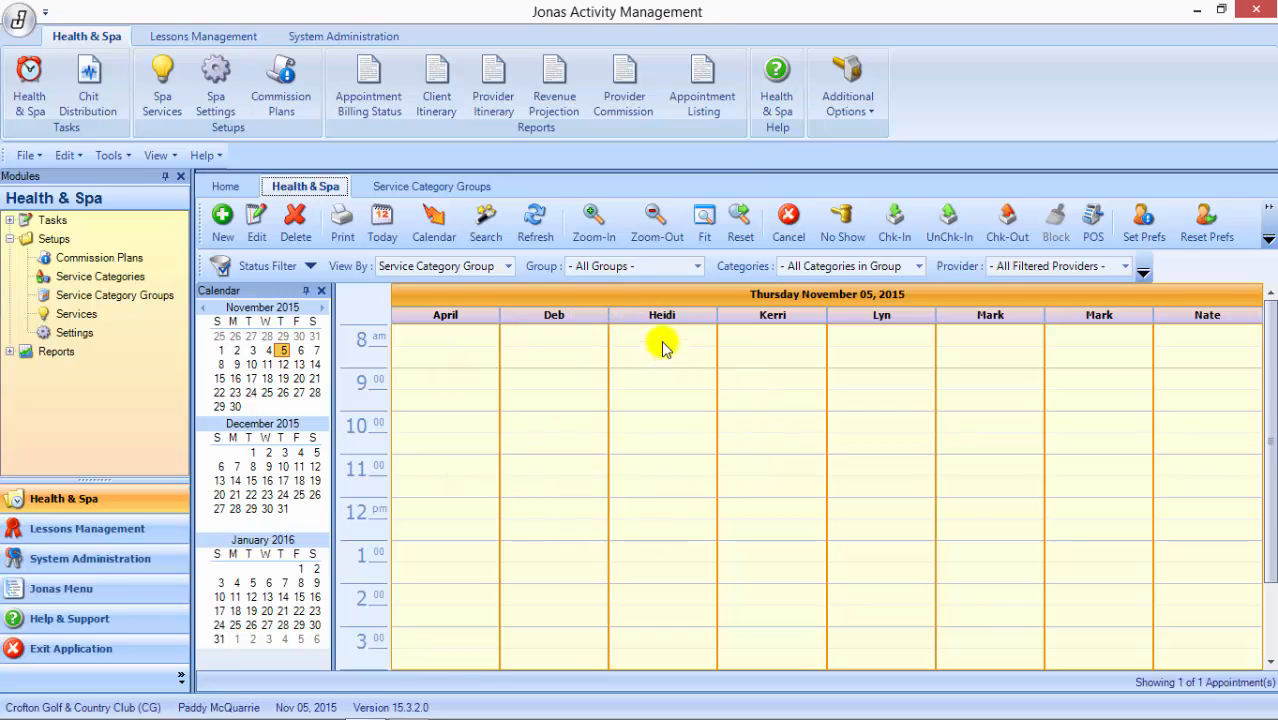
left_click(470, 187)
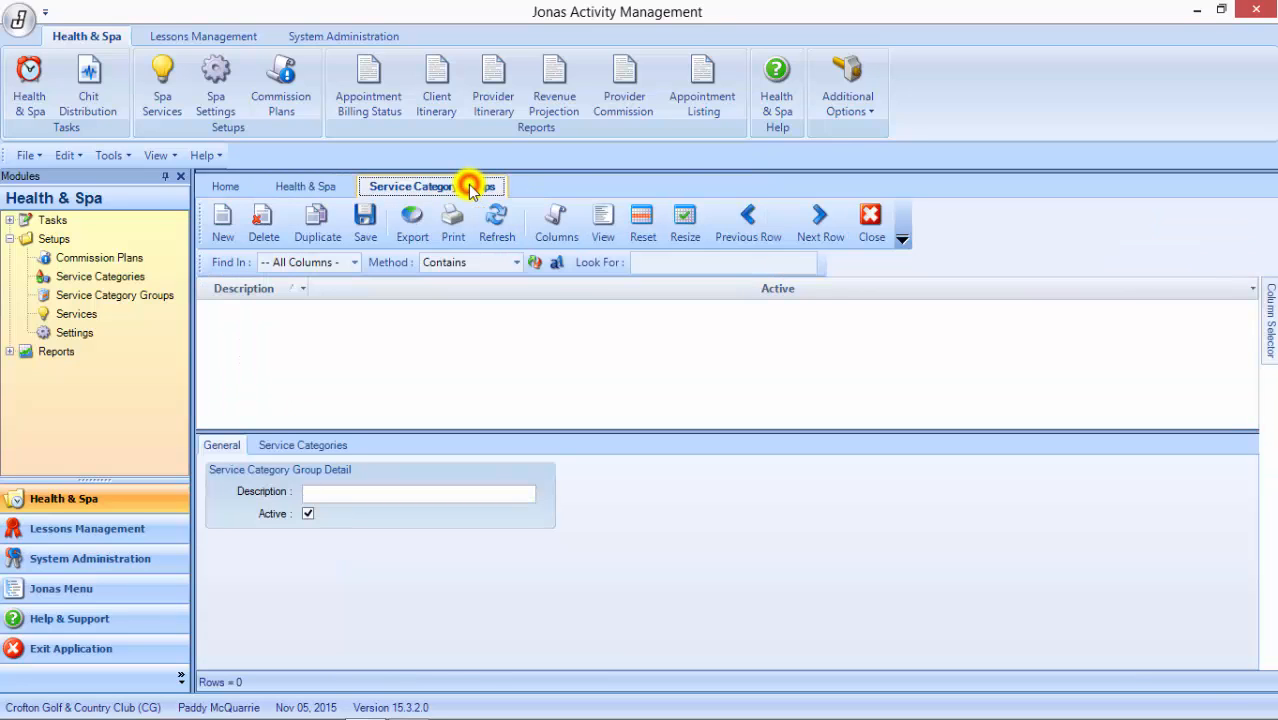
left_click(868, 222)
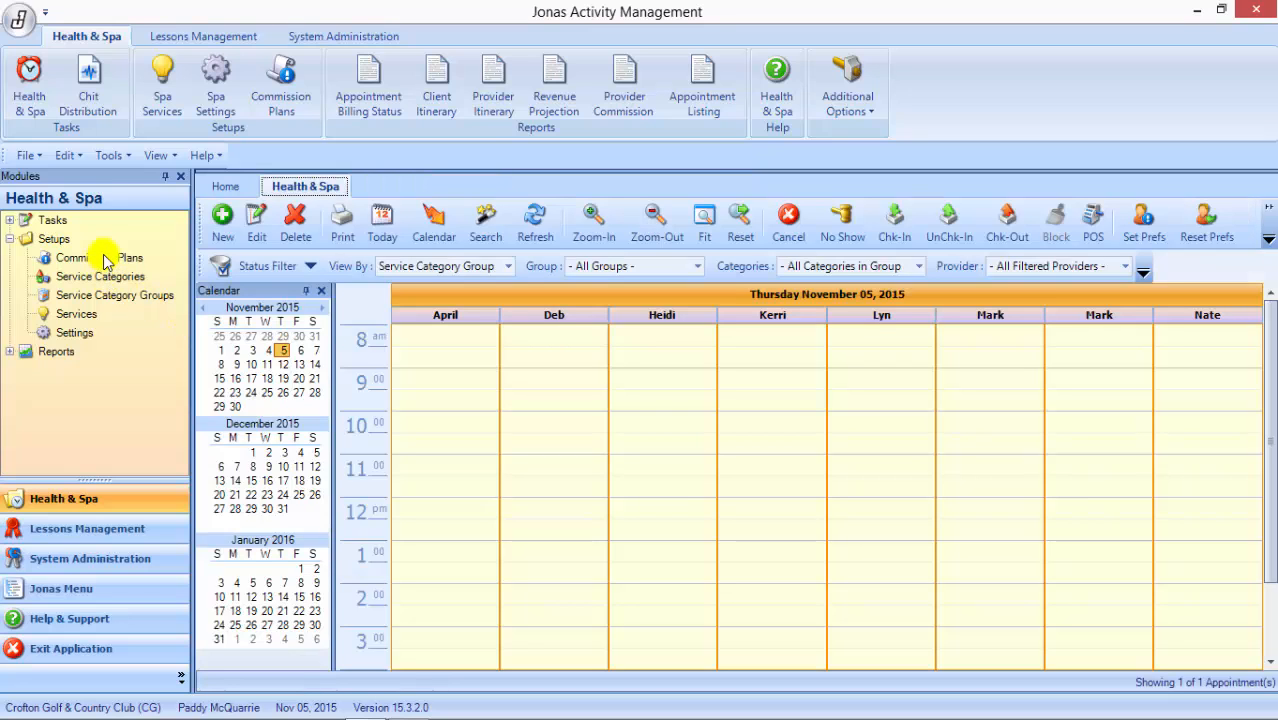
- Open the spa Commission Plans setup and look through the Reception, Service Provider and Therapists plans
left_click(104, 258)
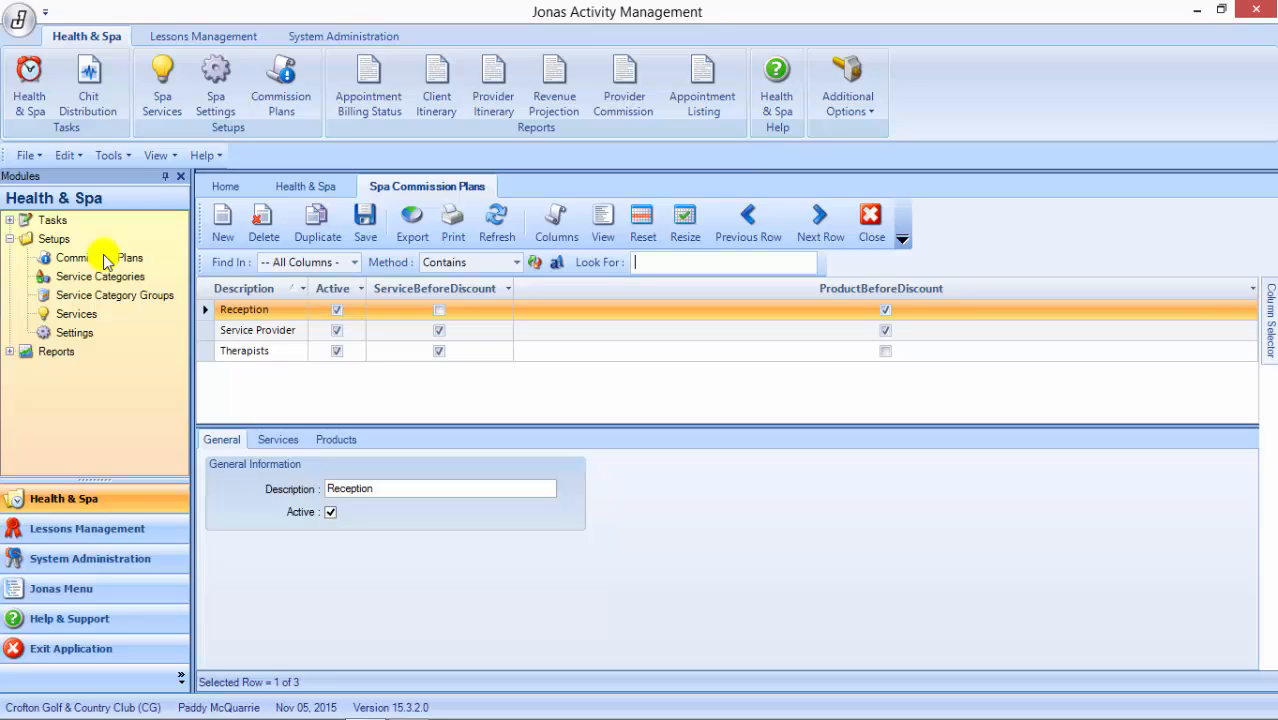
left_click(210, 330)
left_click(212, 350)
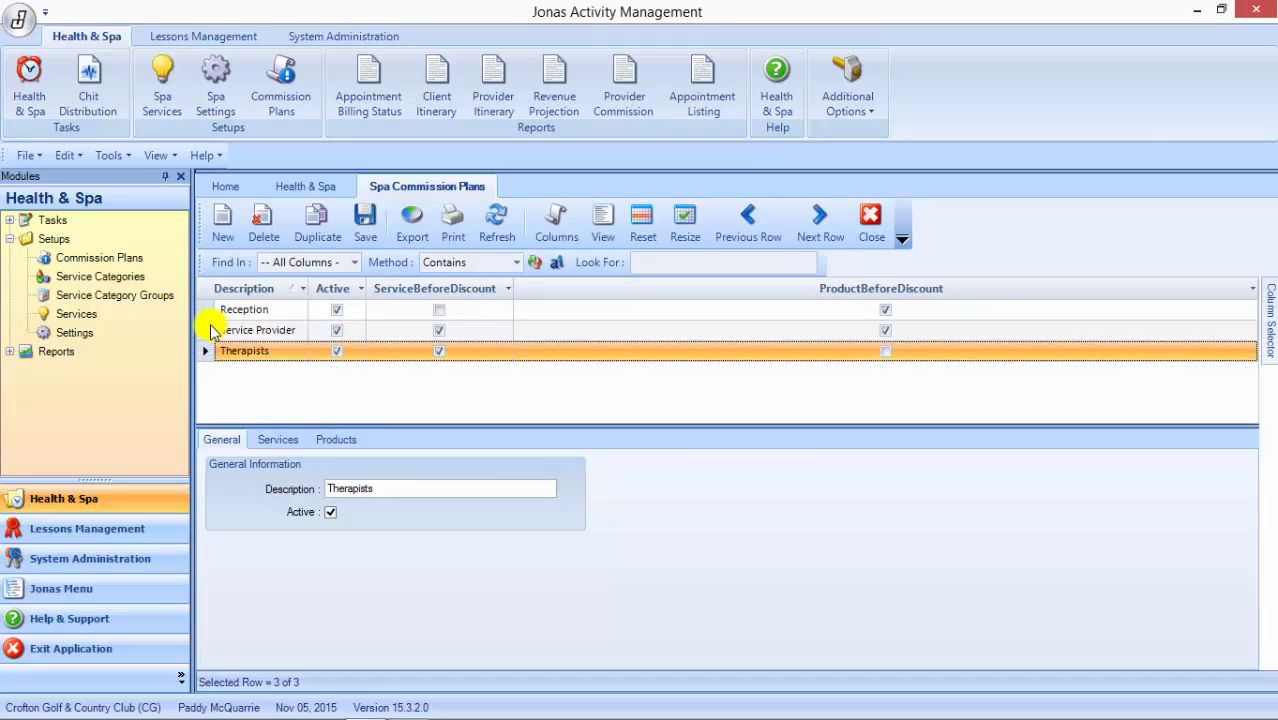
left_click(208, 333)
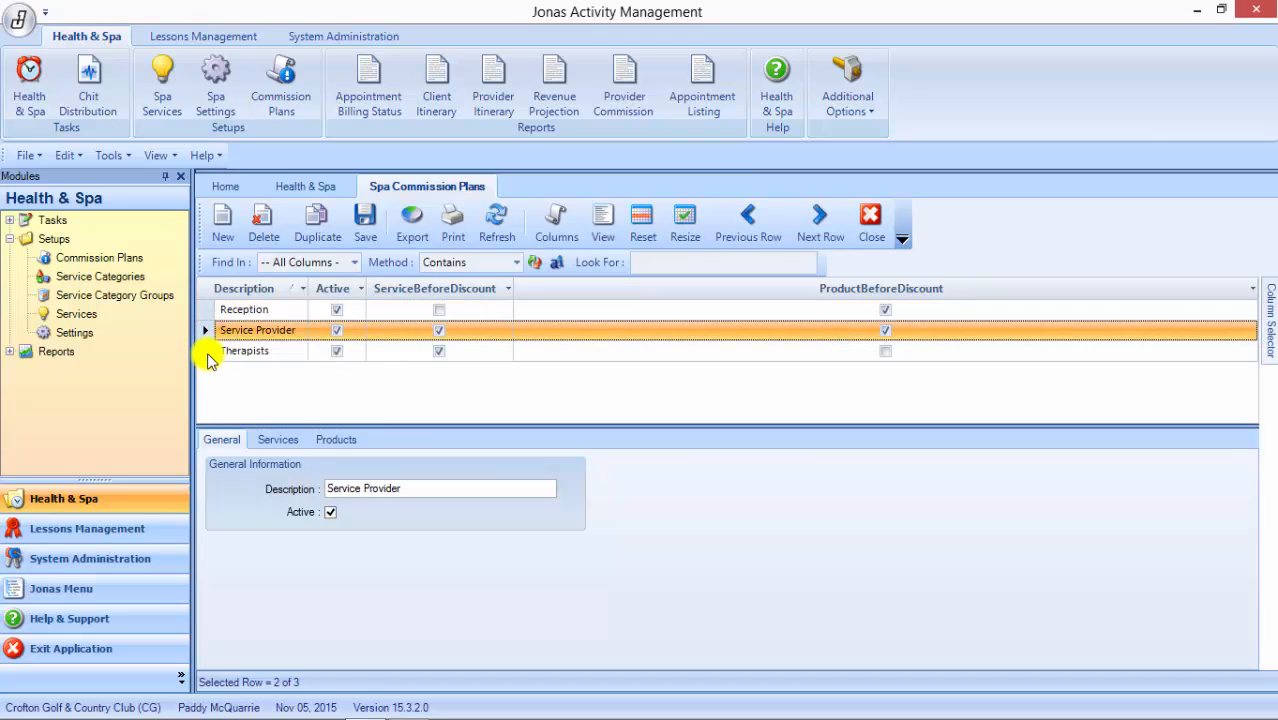
left_click(207, 352)
left_click(205, 310)
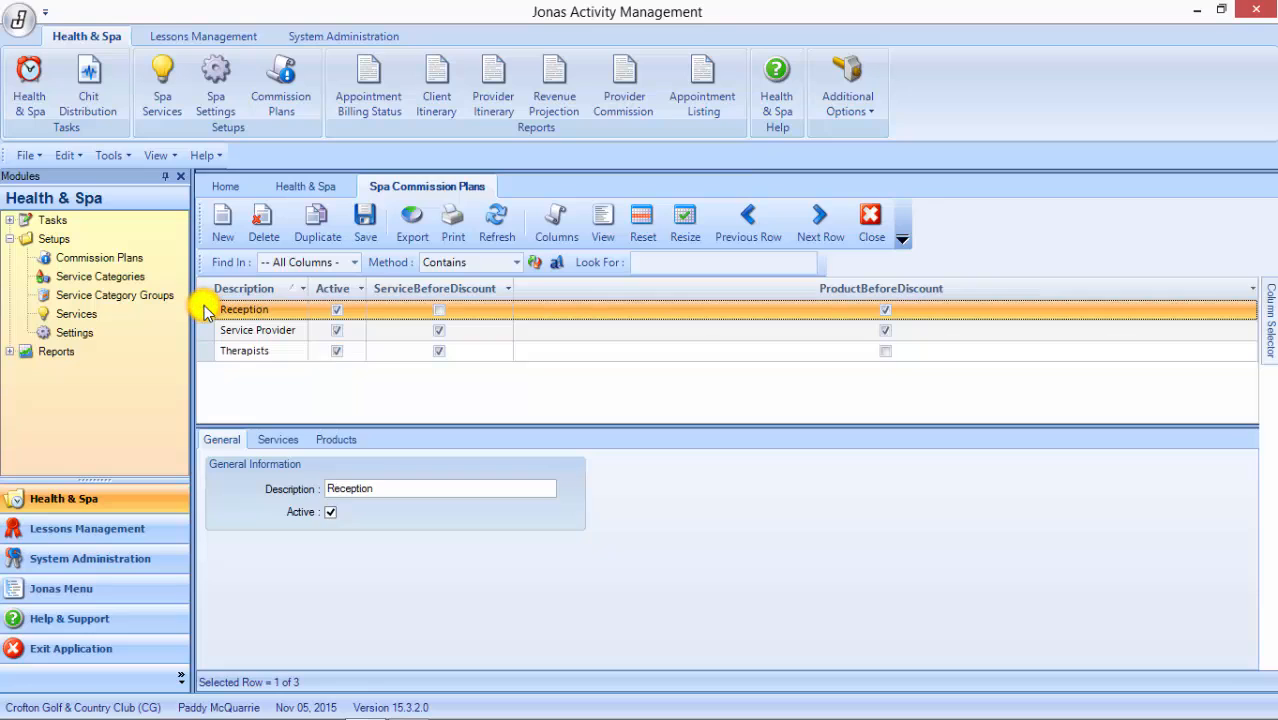
- Check the service and product commission settings of the Reception and Service Provider plans
left_click(292, 440)
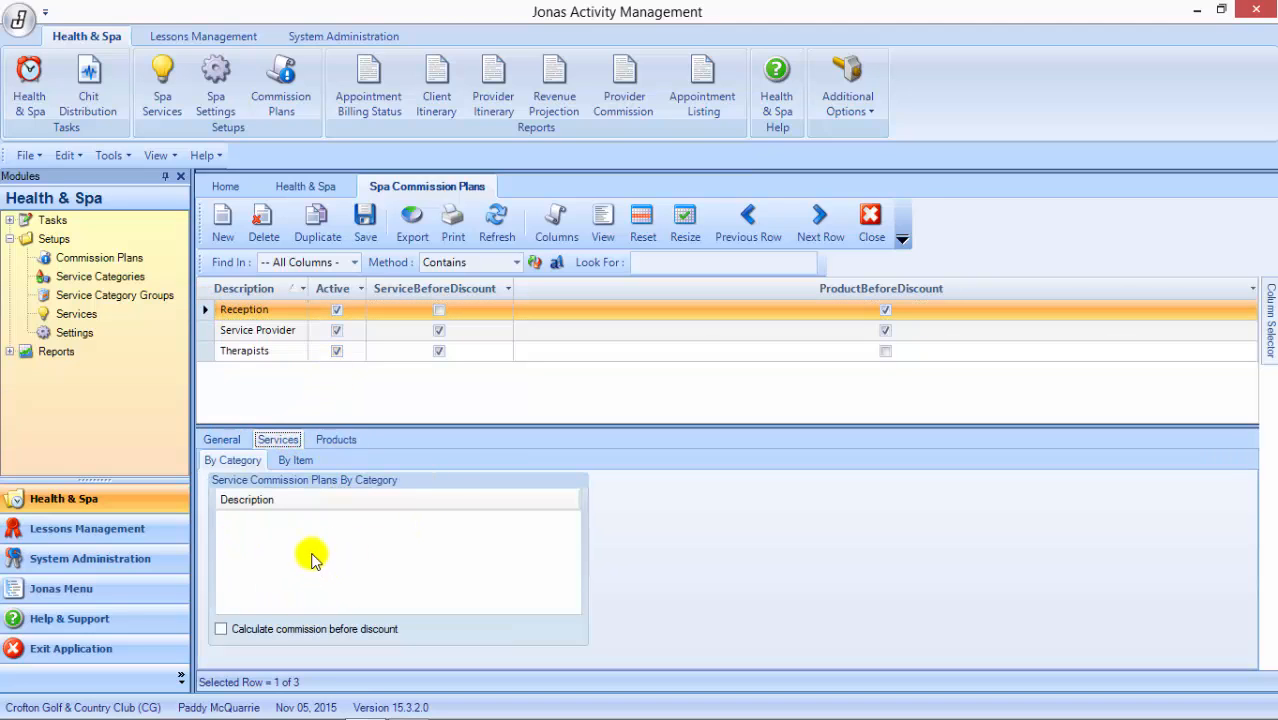
left_click(335, 440)
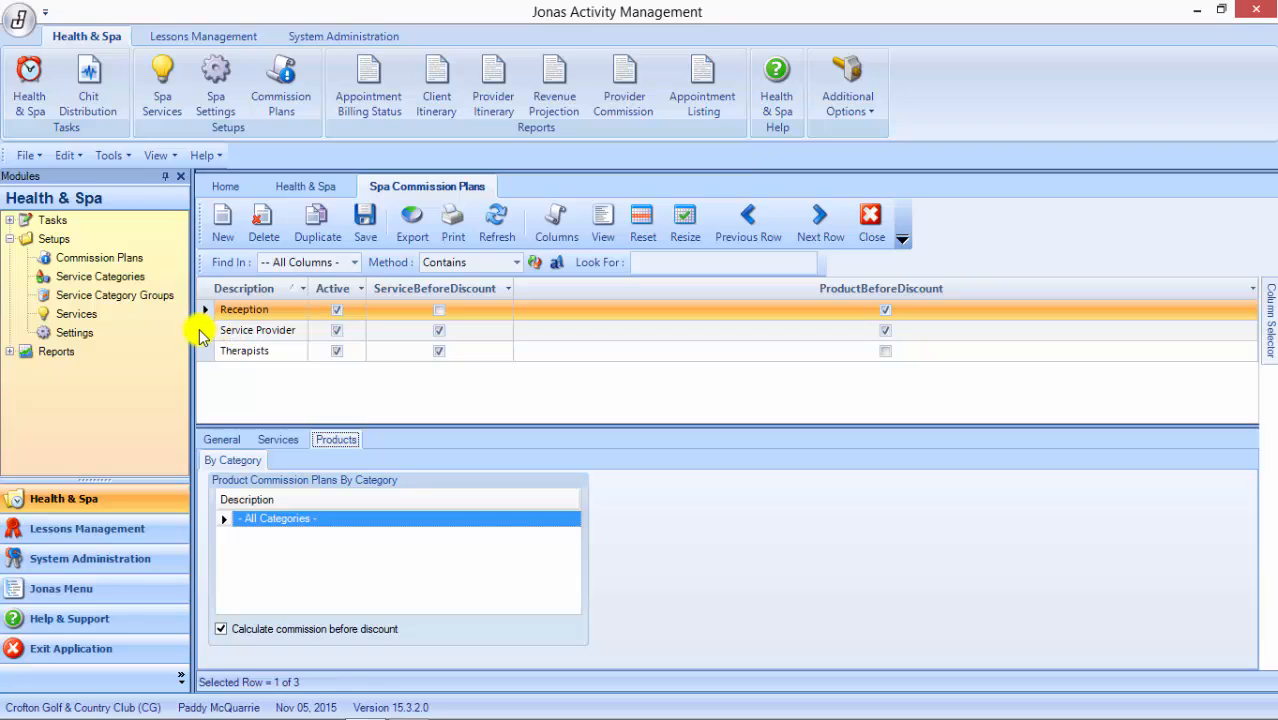
left_click(206, 332)
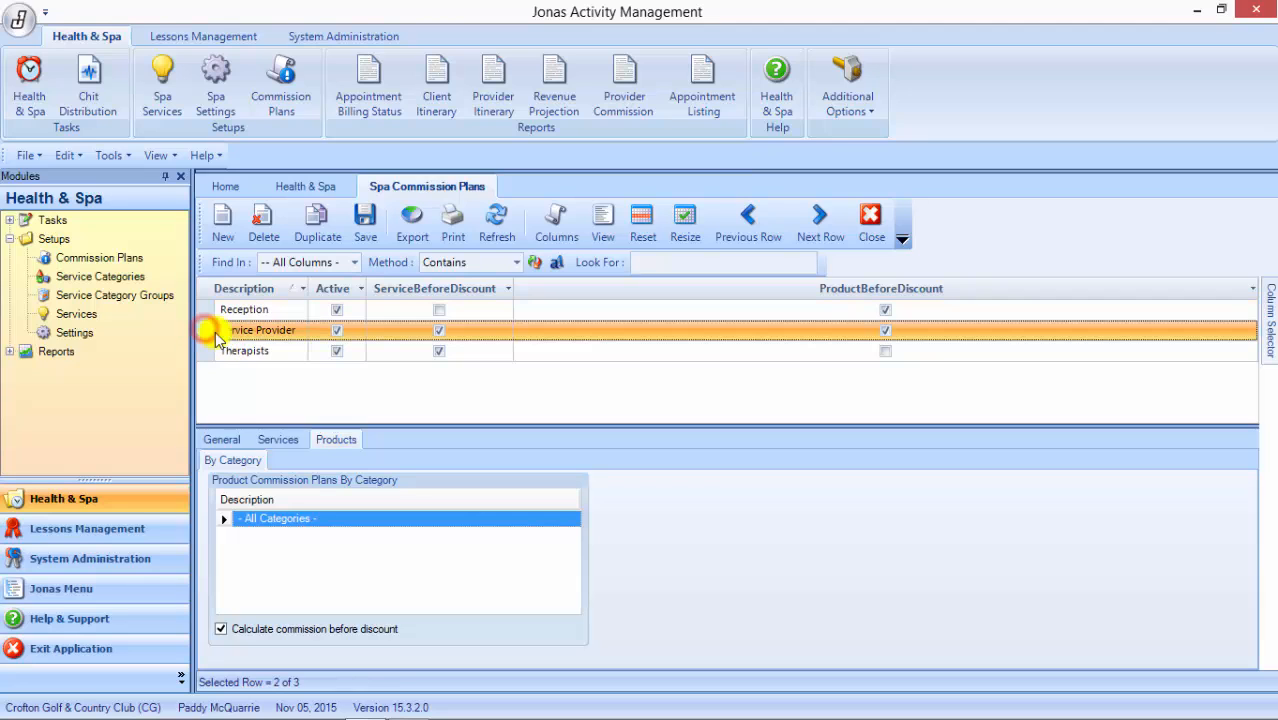
left_click(272, 439)
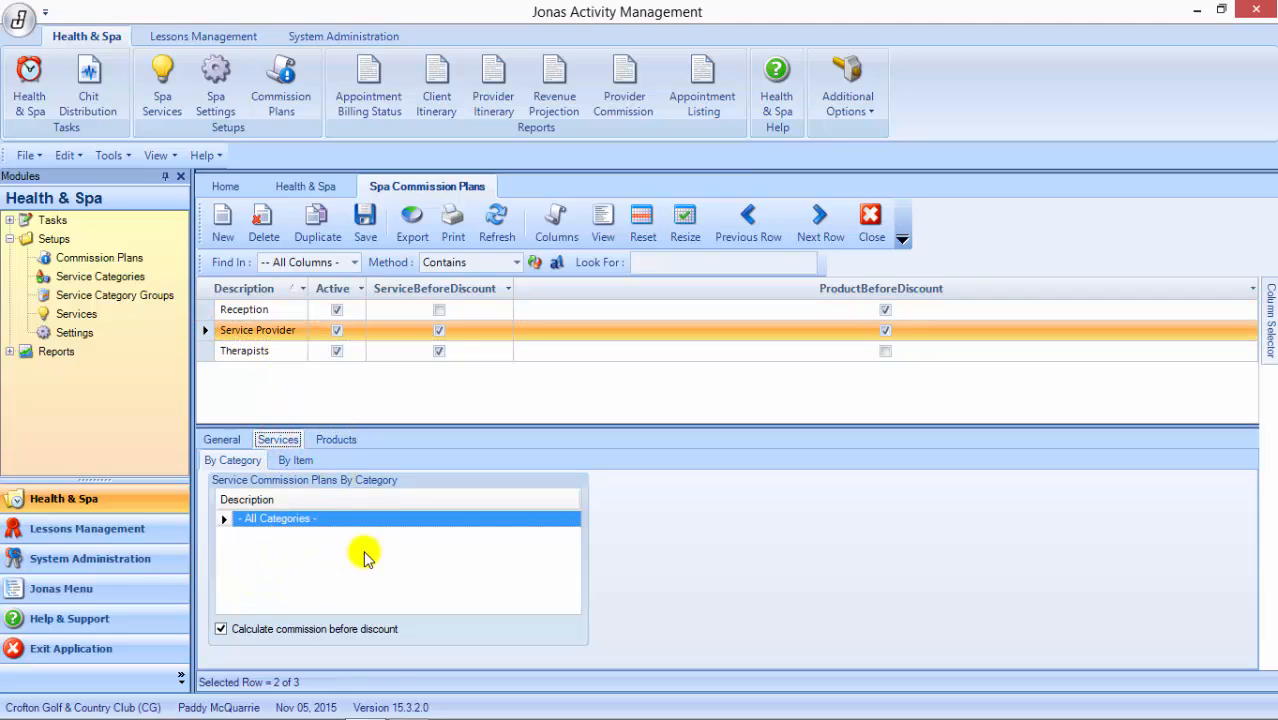
left_click(325, 440)
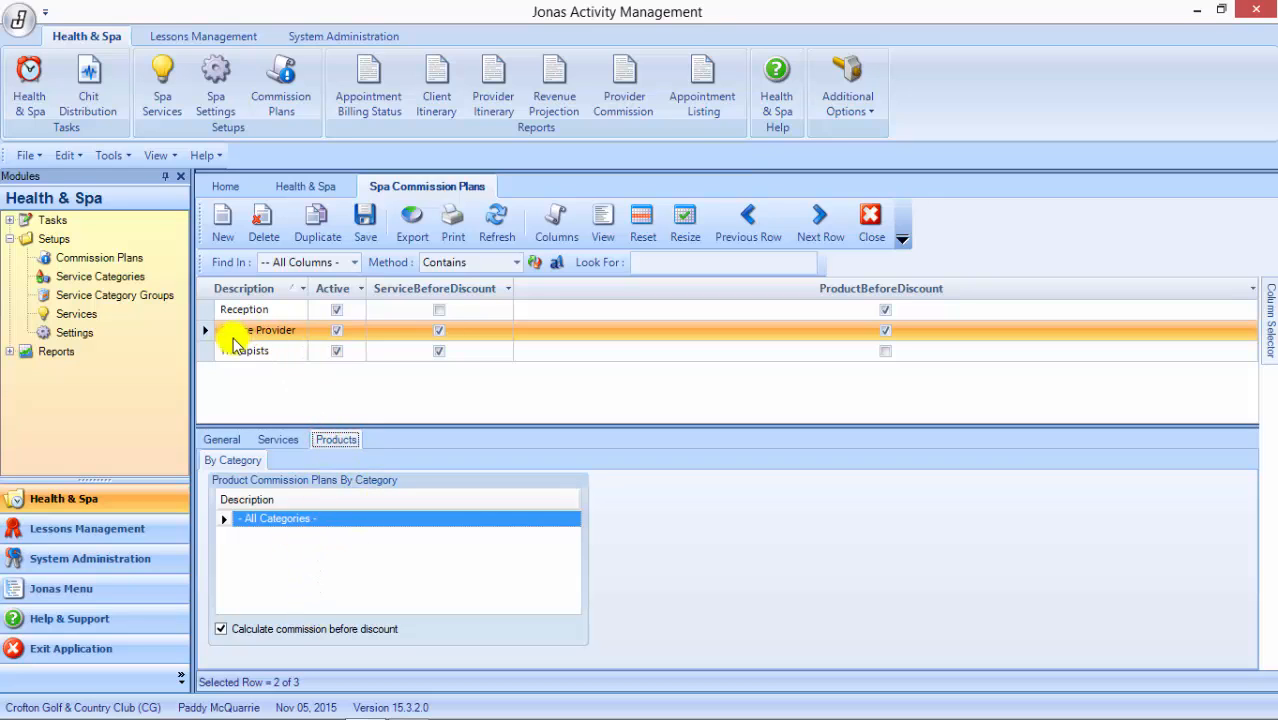
- Review the Therapists commission plan's general details and its service commissions by category and by item
left_click(210, 352)
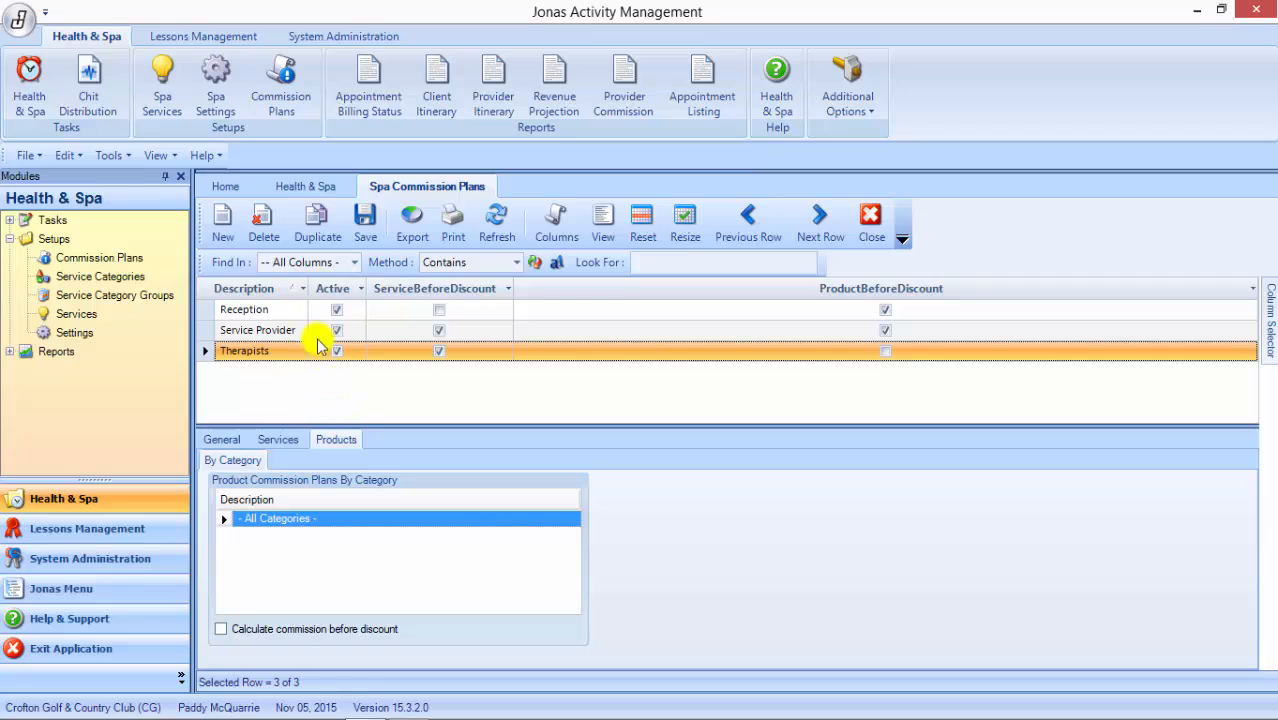
left_click(225, 440)
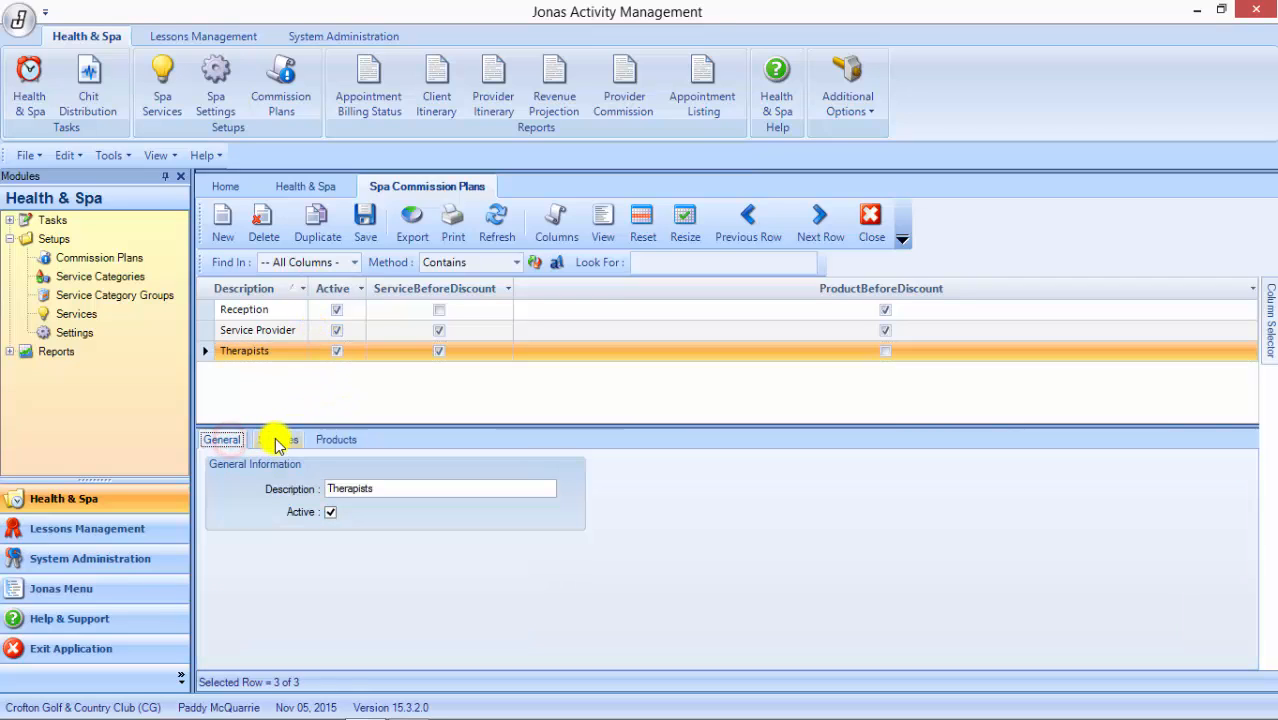
left_click(206, 352)
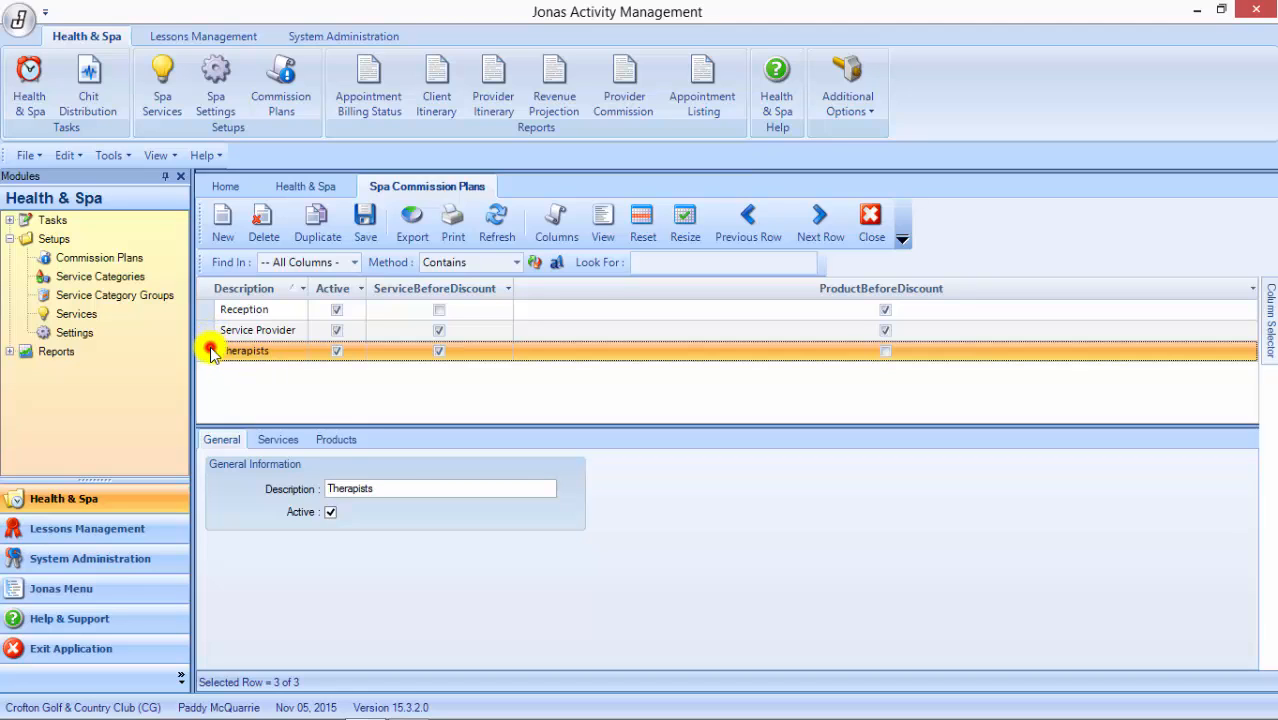
left_click(273, 441)
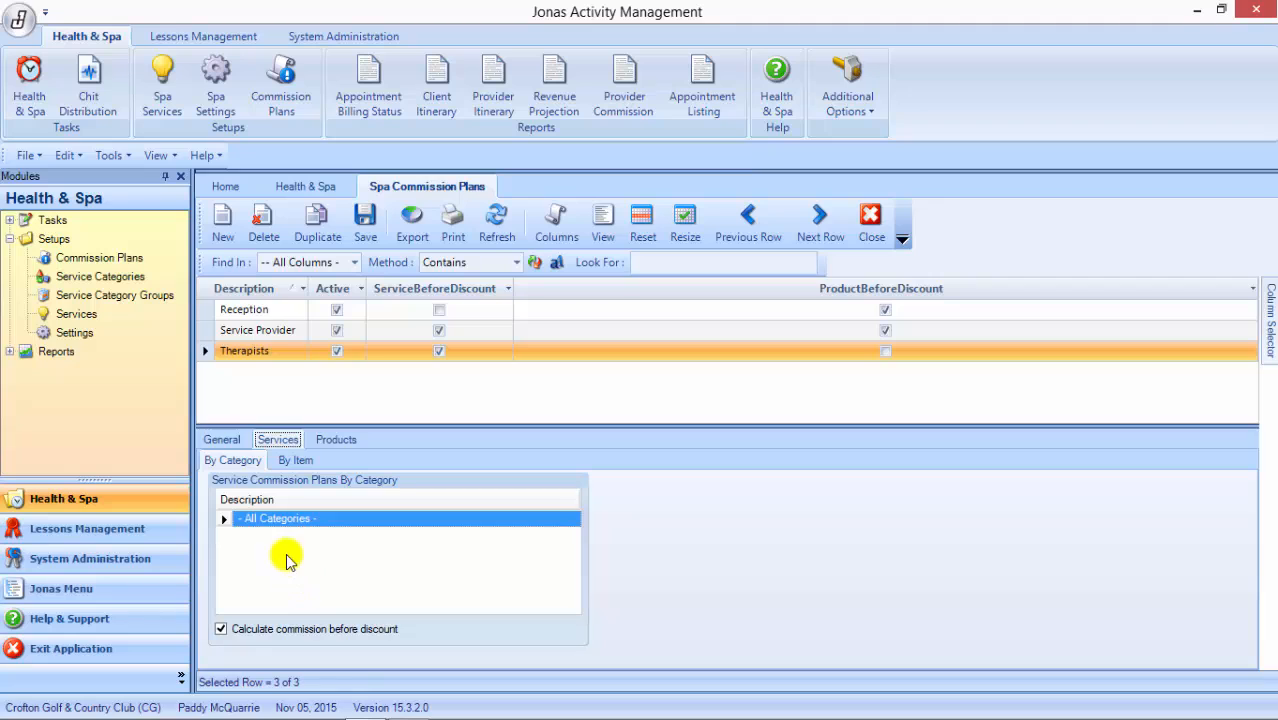
left_click(296, 460)
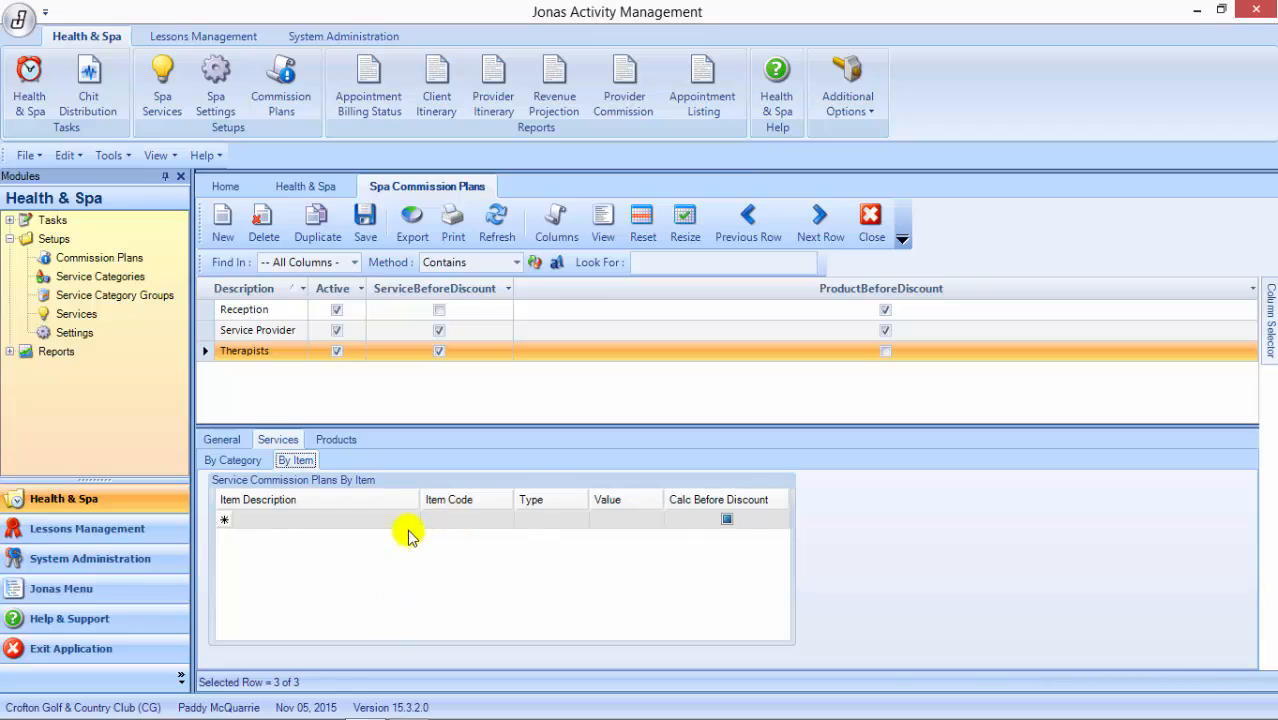
left_click(240, 460)
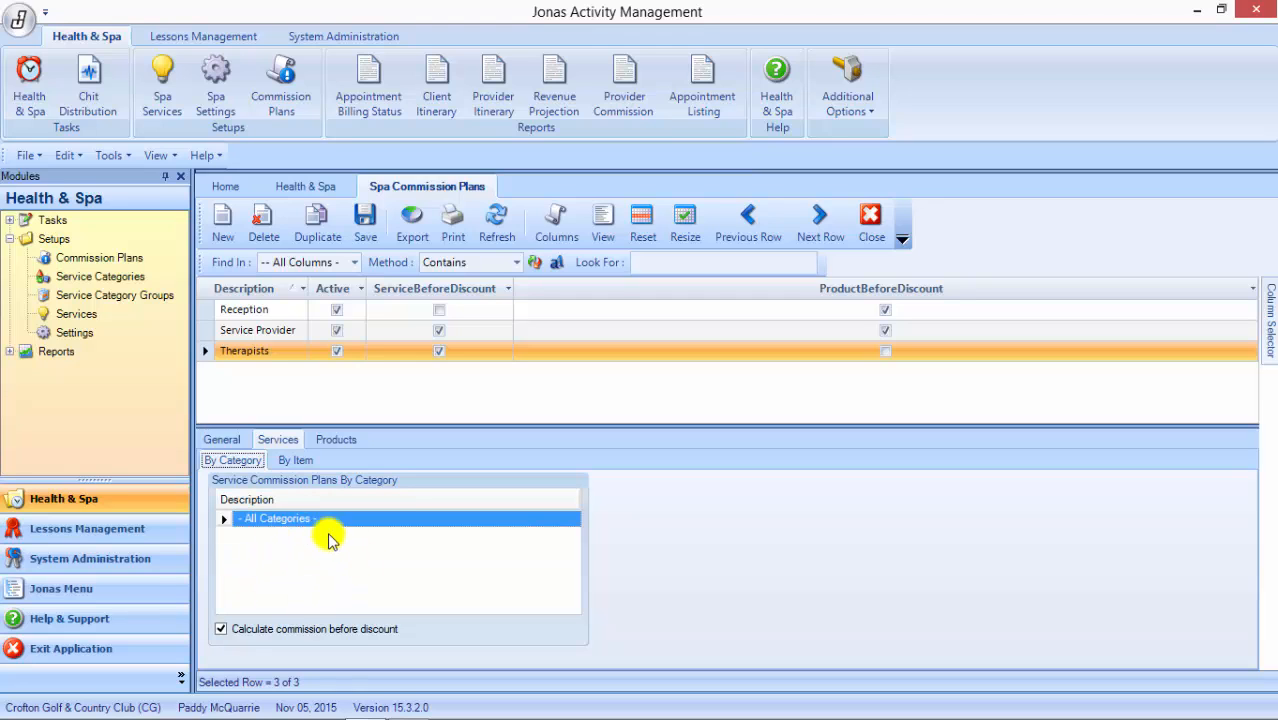
- Open the Therapists plan's service commission entry and check the available commission types, keeping Straight Commission
right_click(303, 552)
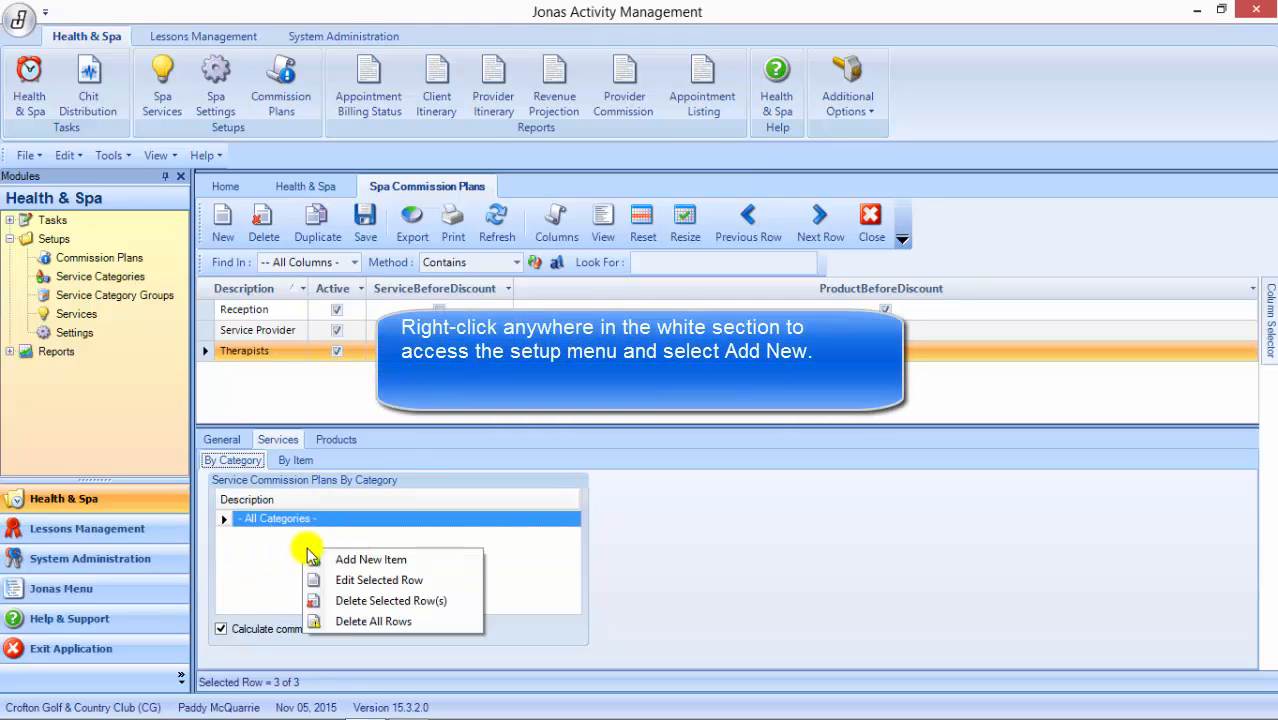
left_click(243, 551)
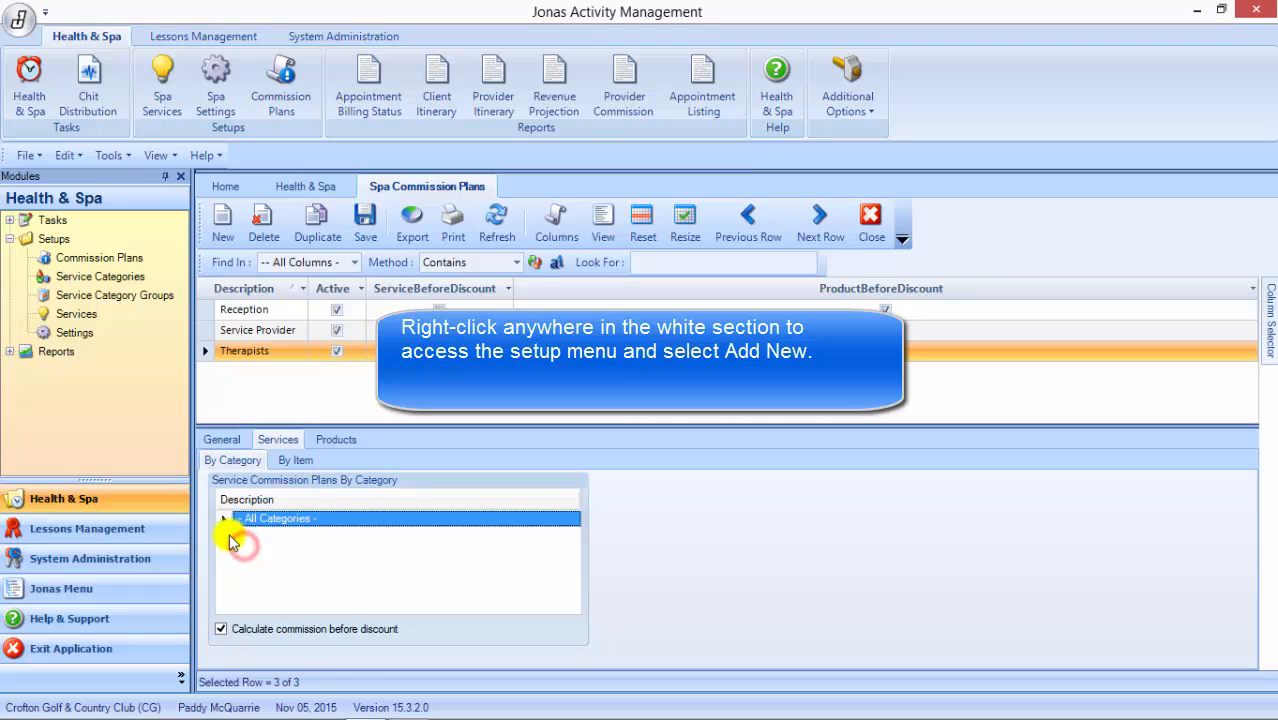
right_click(226, 521)
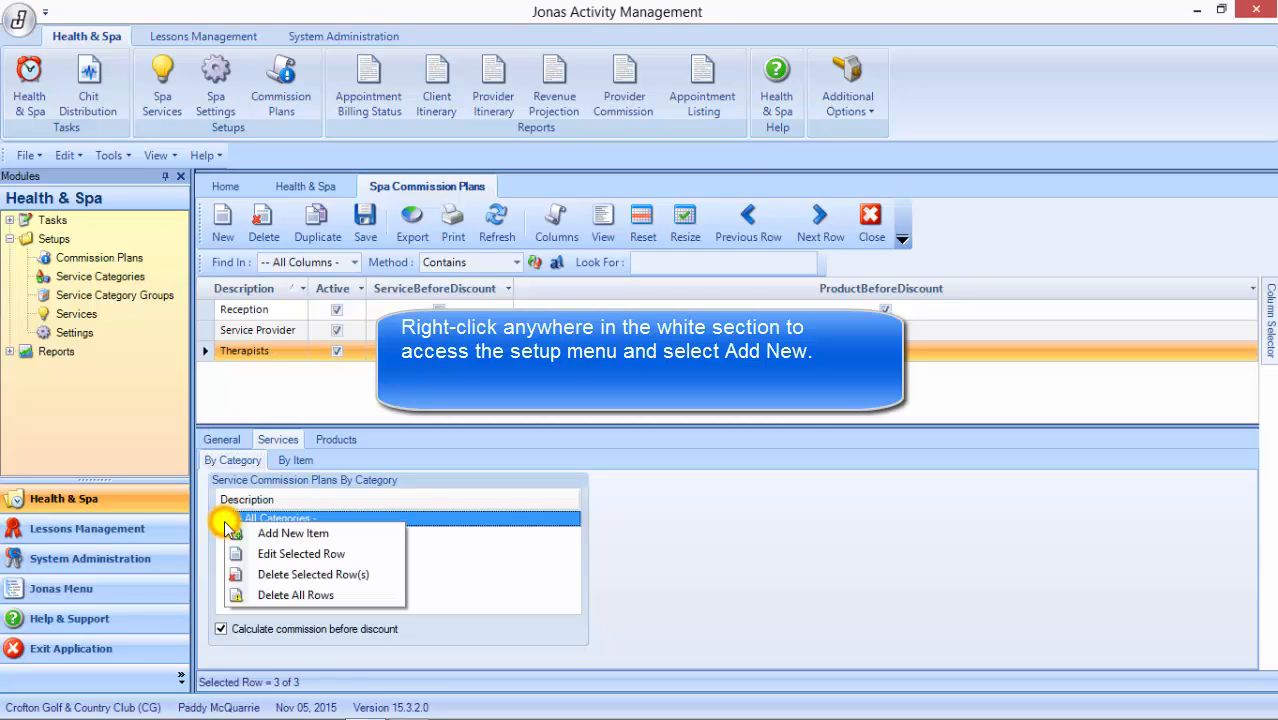
left_click(288, 535)
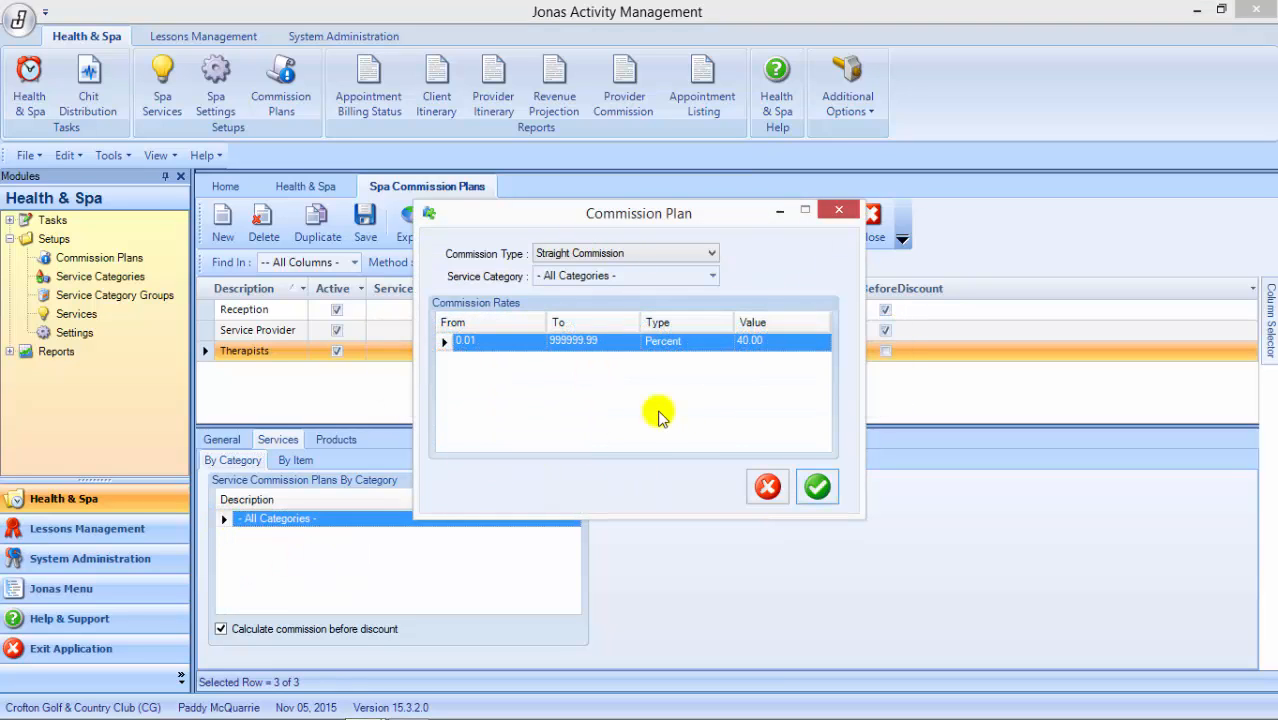
left_click(625, 253)
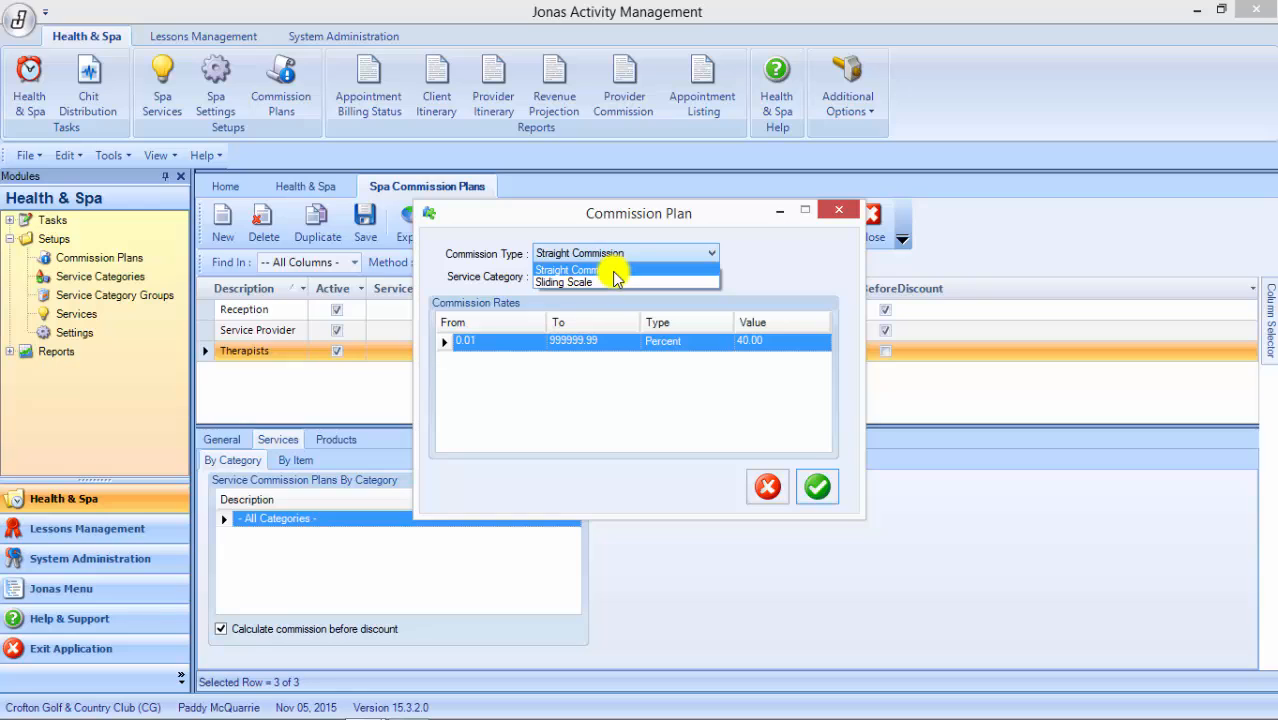
left_click(615, 271)
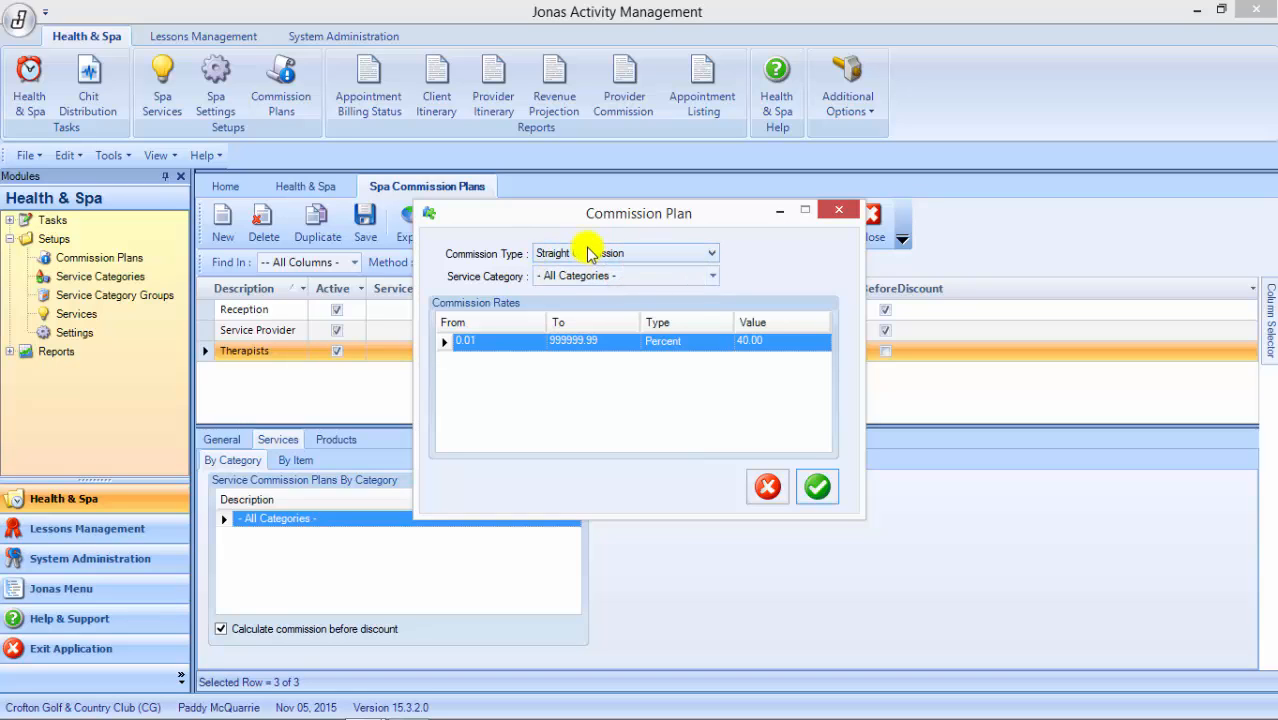
- Check the selectable service categories and rate types, keep All Categories and Percent, and accept the service commission entry
left_click(713, 277)
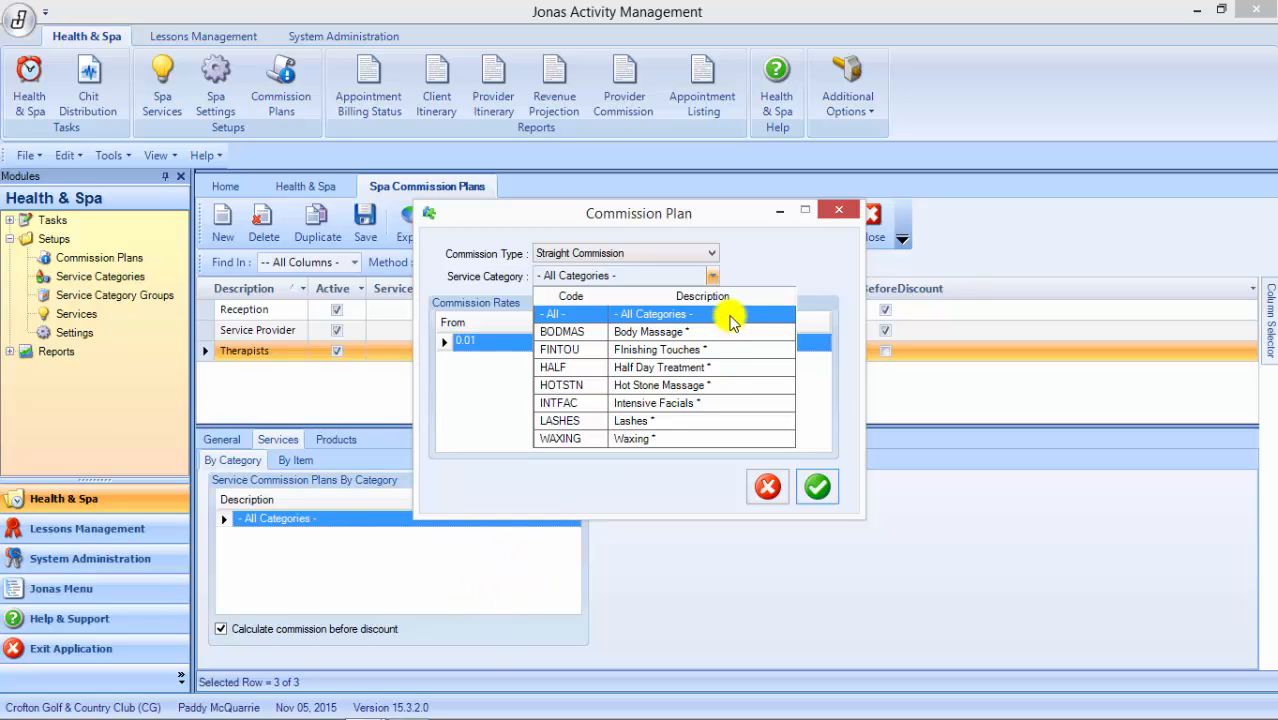
left_click(783, 280)
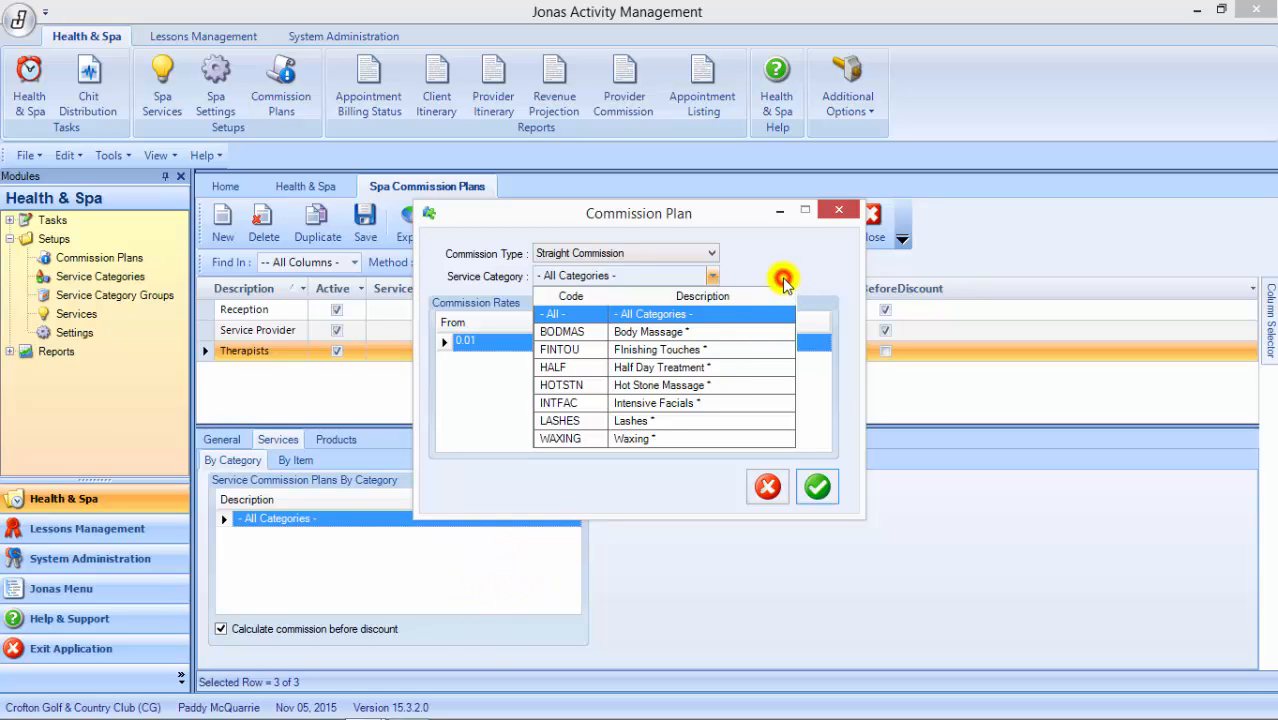
left_click(712, 276)
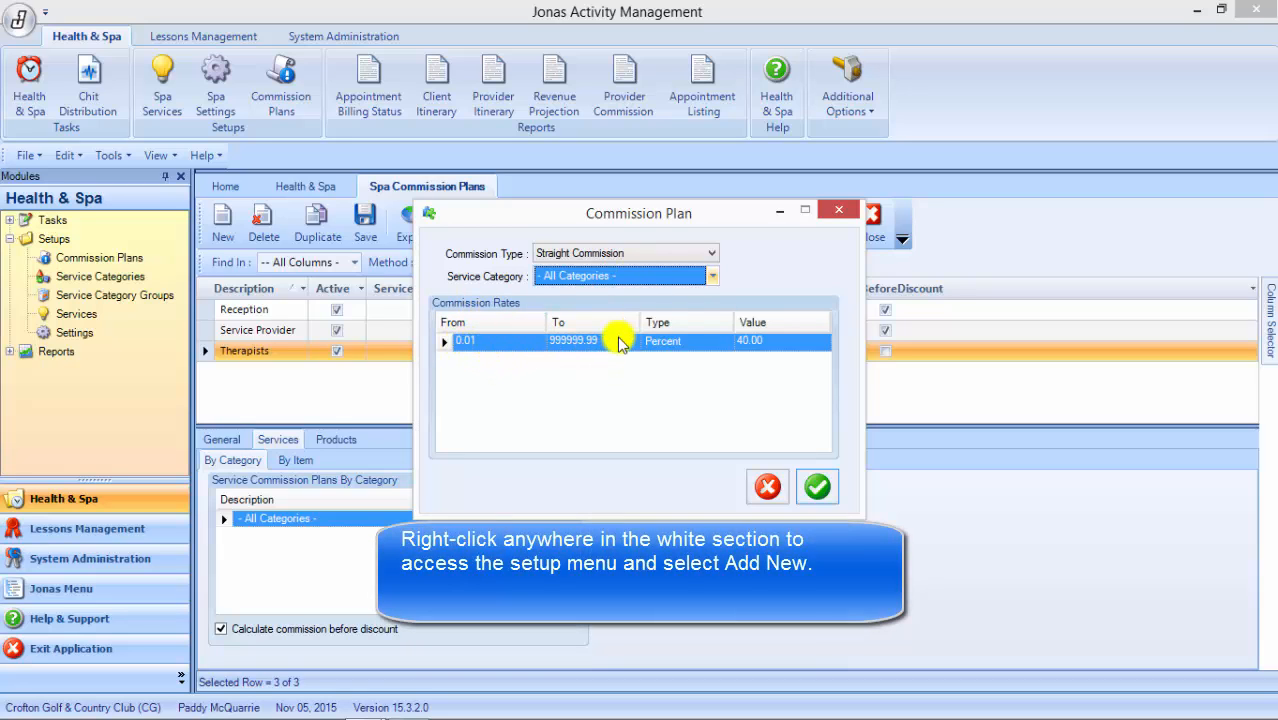
left_click(727, 345)
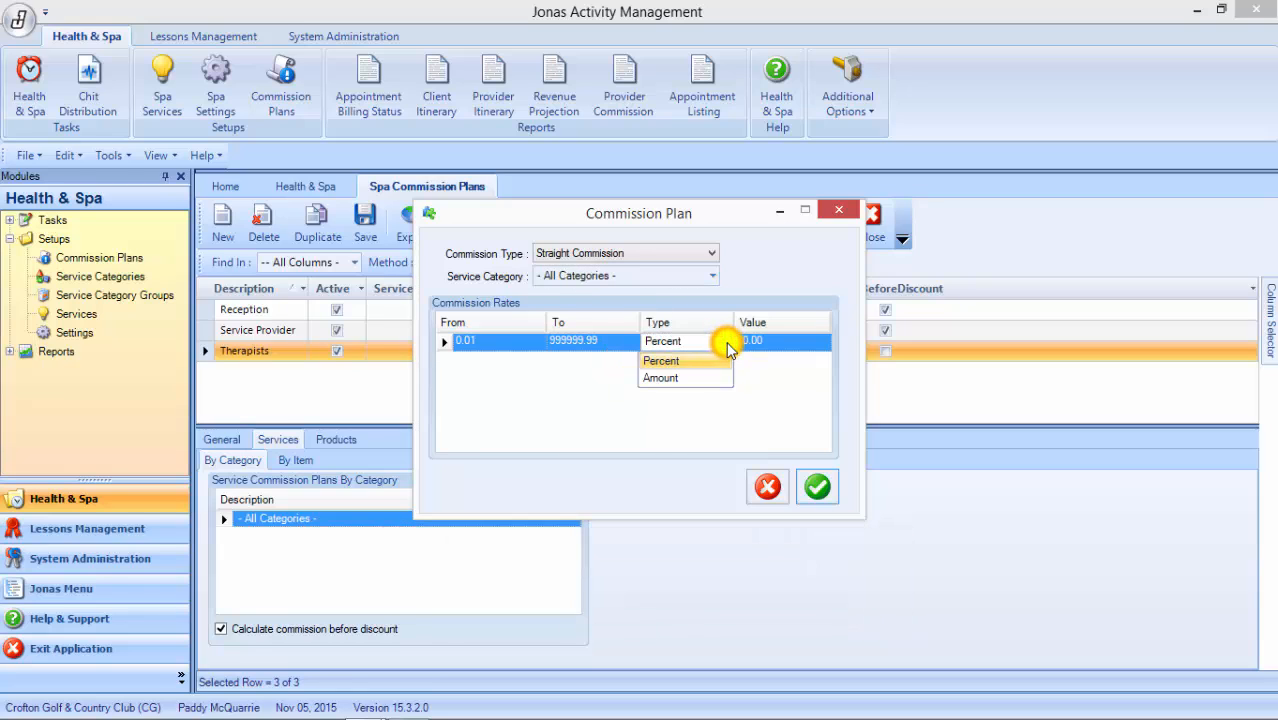
left_click(686, 364)
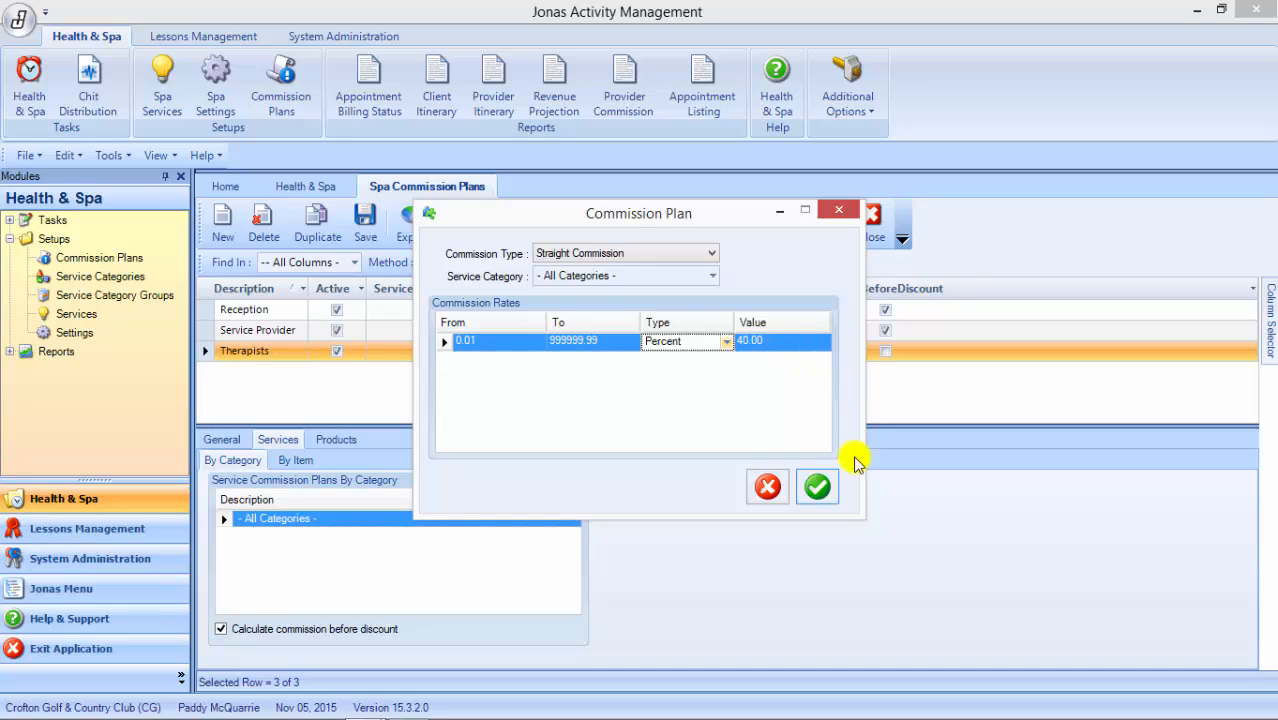
left_click(818, 490)
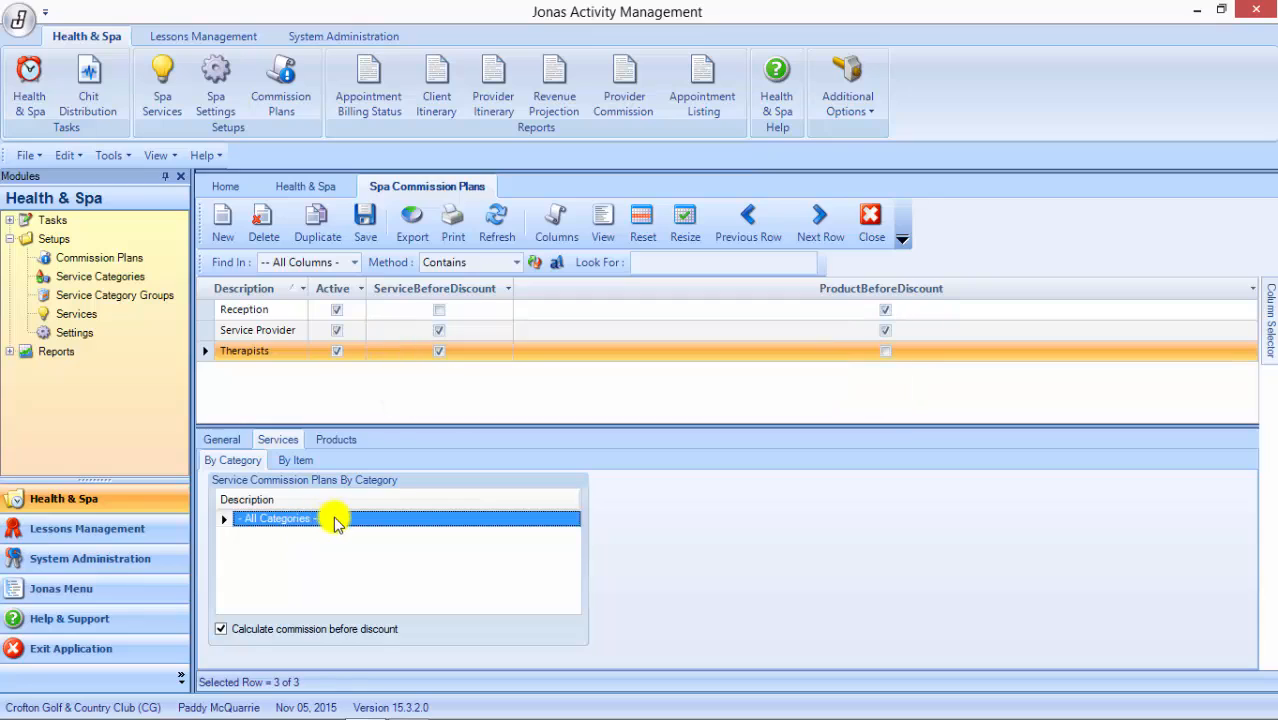
left_click(221, 629)
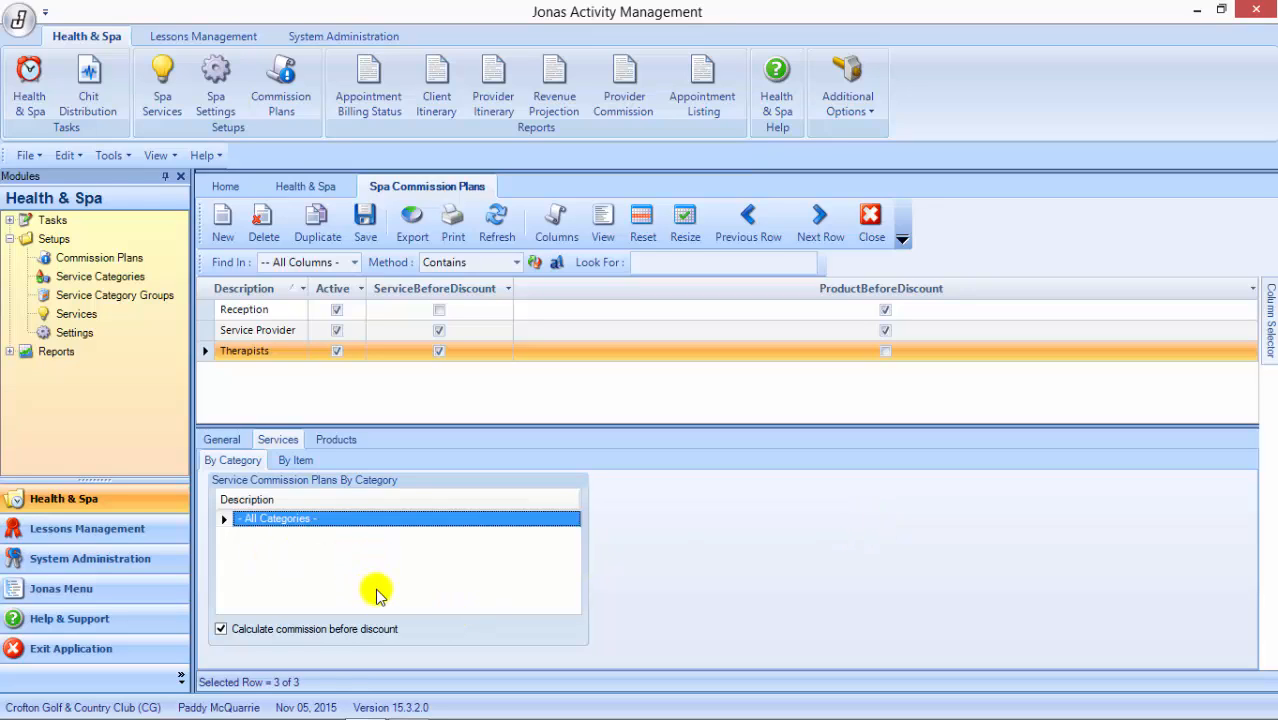
- Open the Therapists plan's product commission entry, browse the selectable product categories, and accept the entry with All Categories kept
left_click(334, 439)
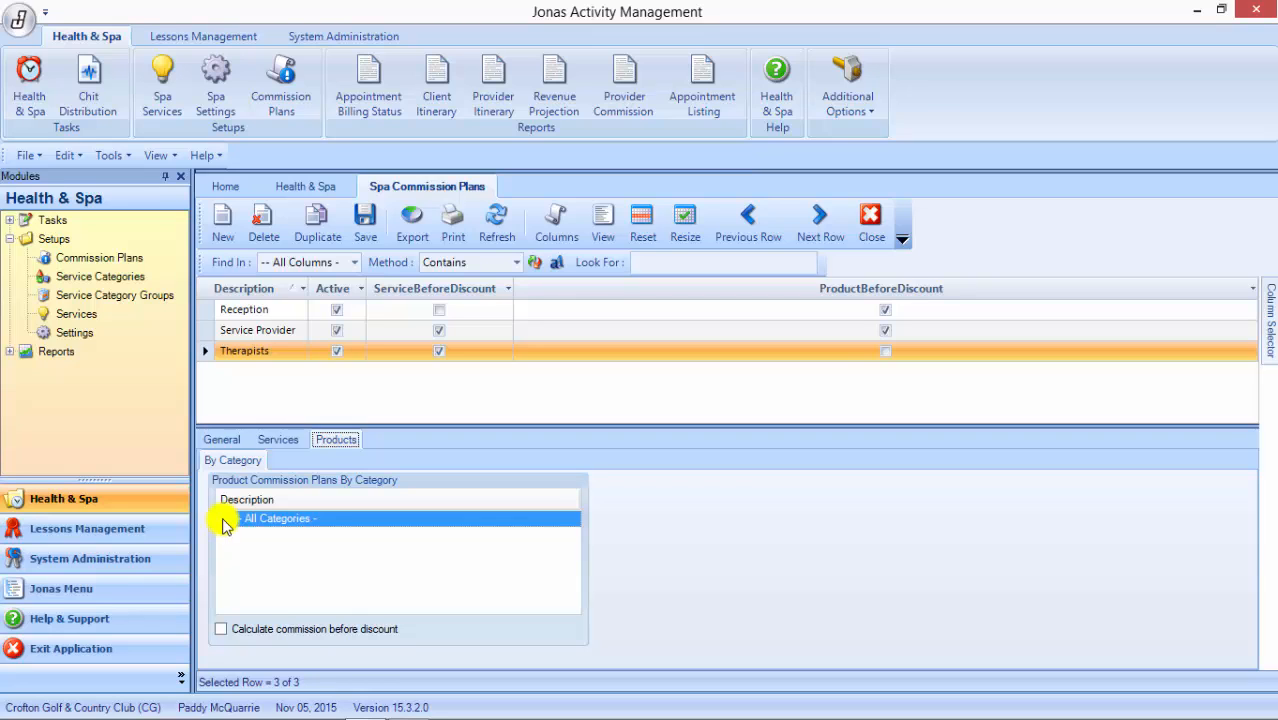
right_click(226, 527)
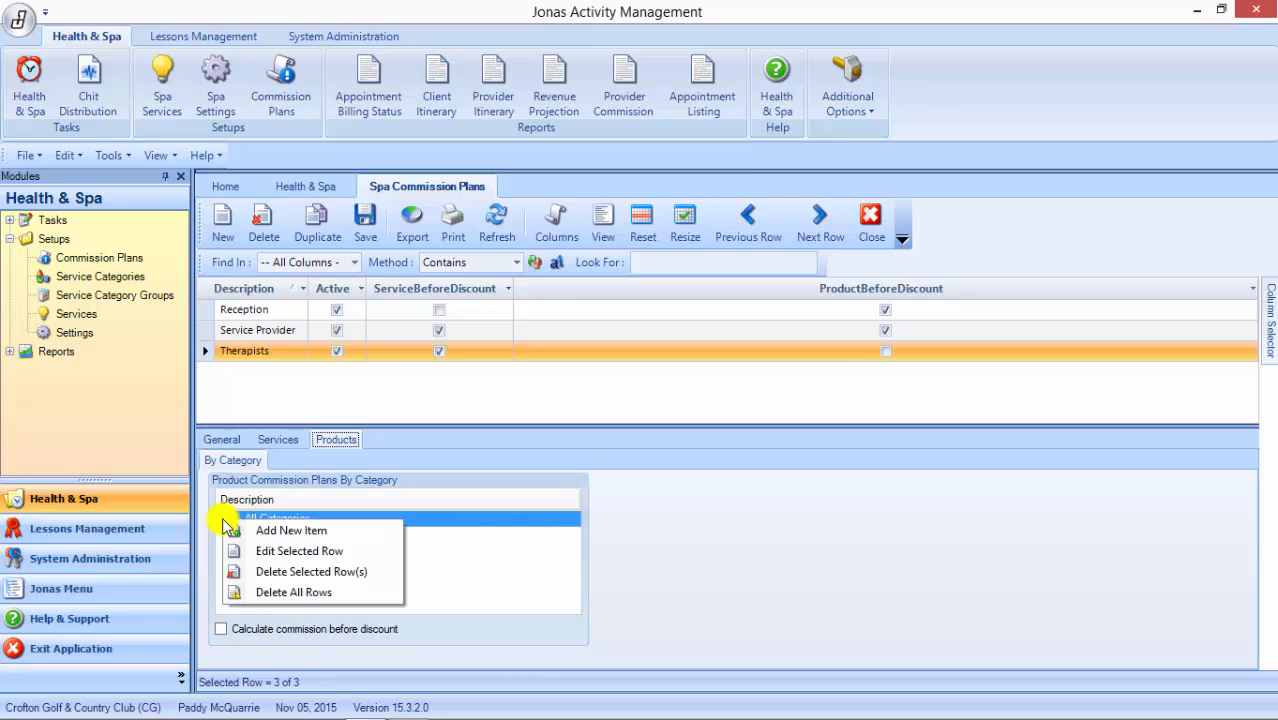
left_click(262, 550)
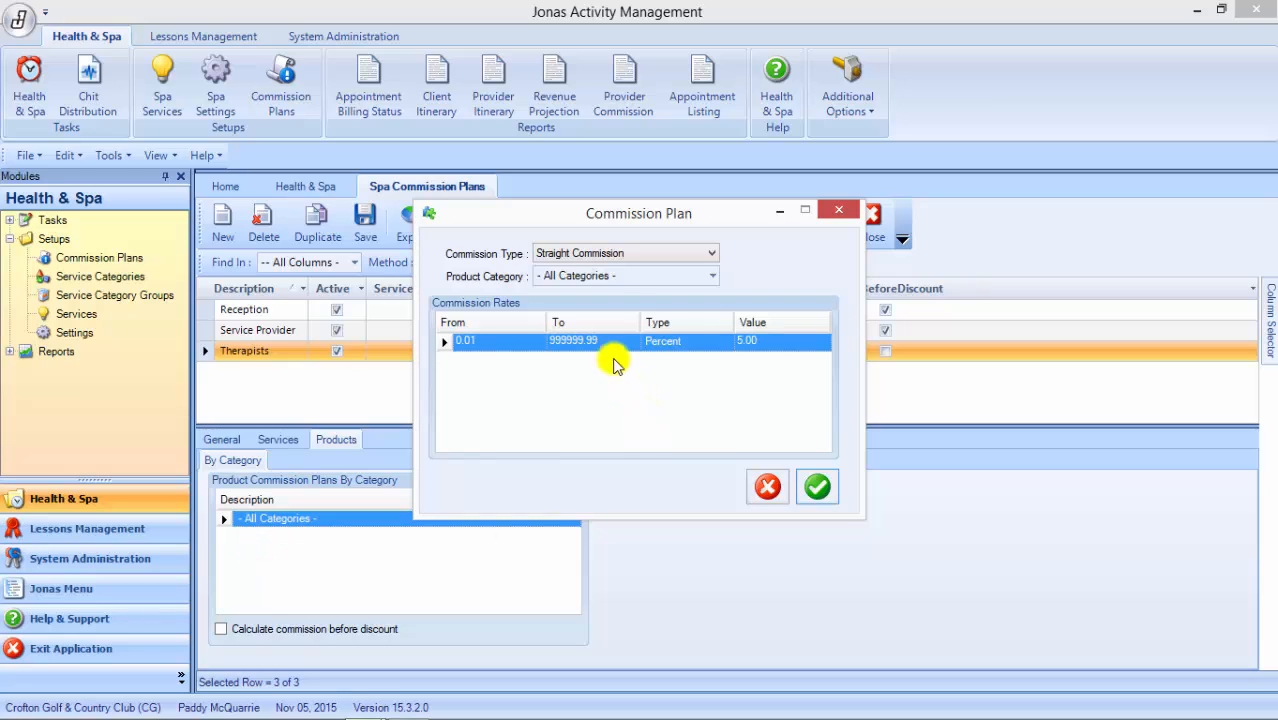
left_click(711, 277)
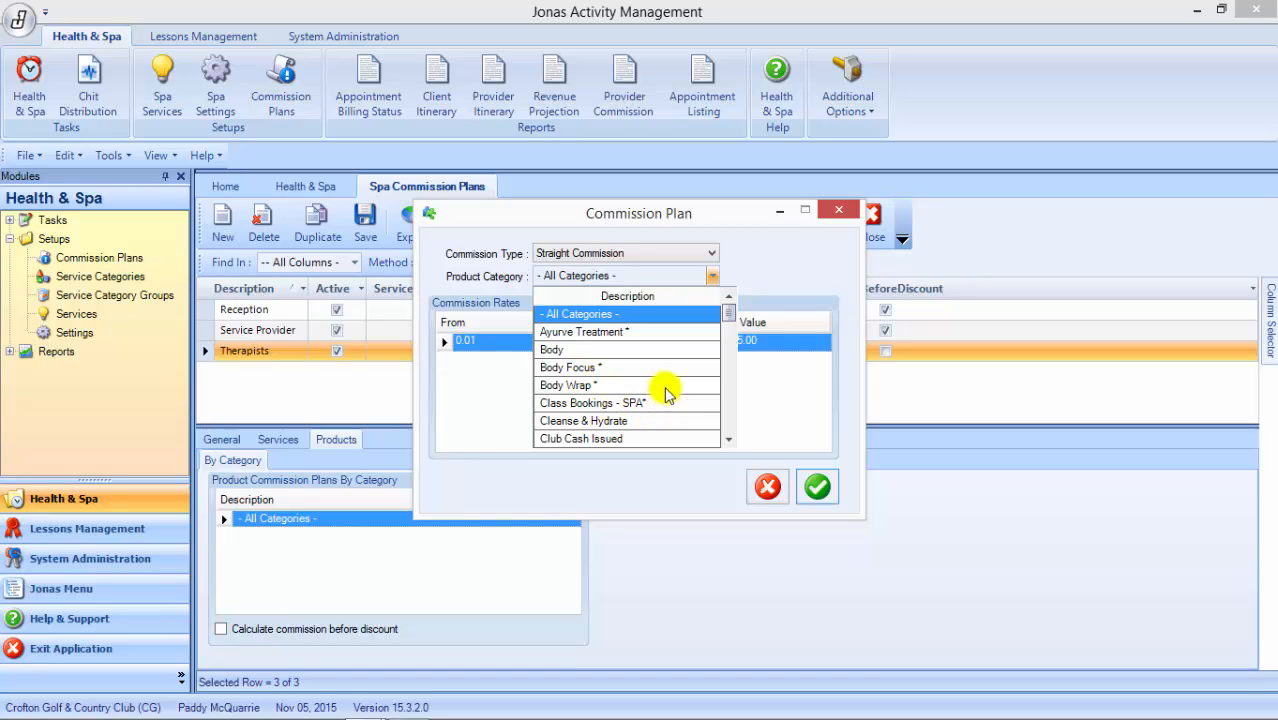
left_click(728, 311)
left_click_drag(735, 345, 731, 414)
left_click(729, 297)
left_click(729, 297)
left_click(729, 297)
left_click(729, 297)
left_click(729, 297)
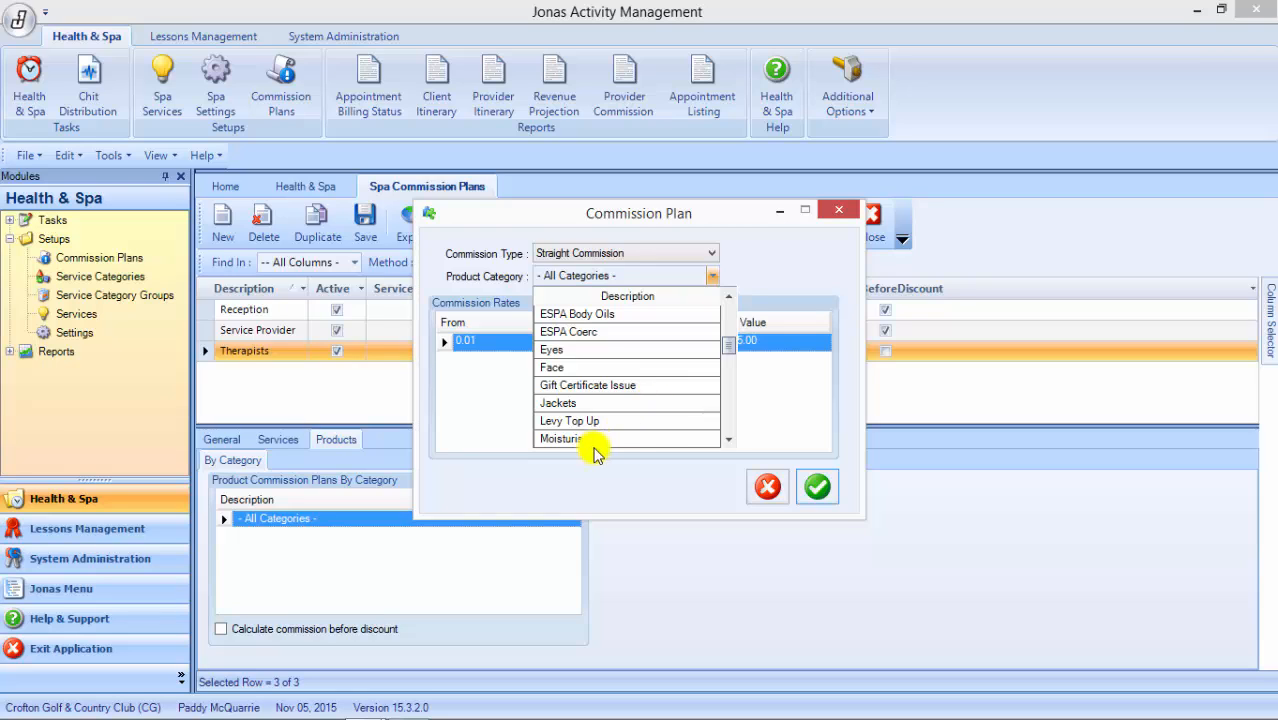
left_click(787, 282)
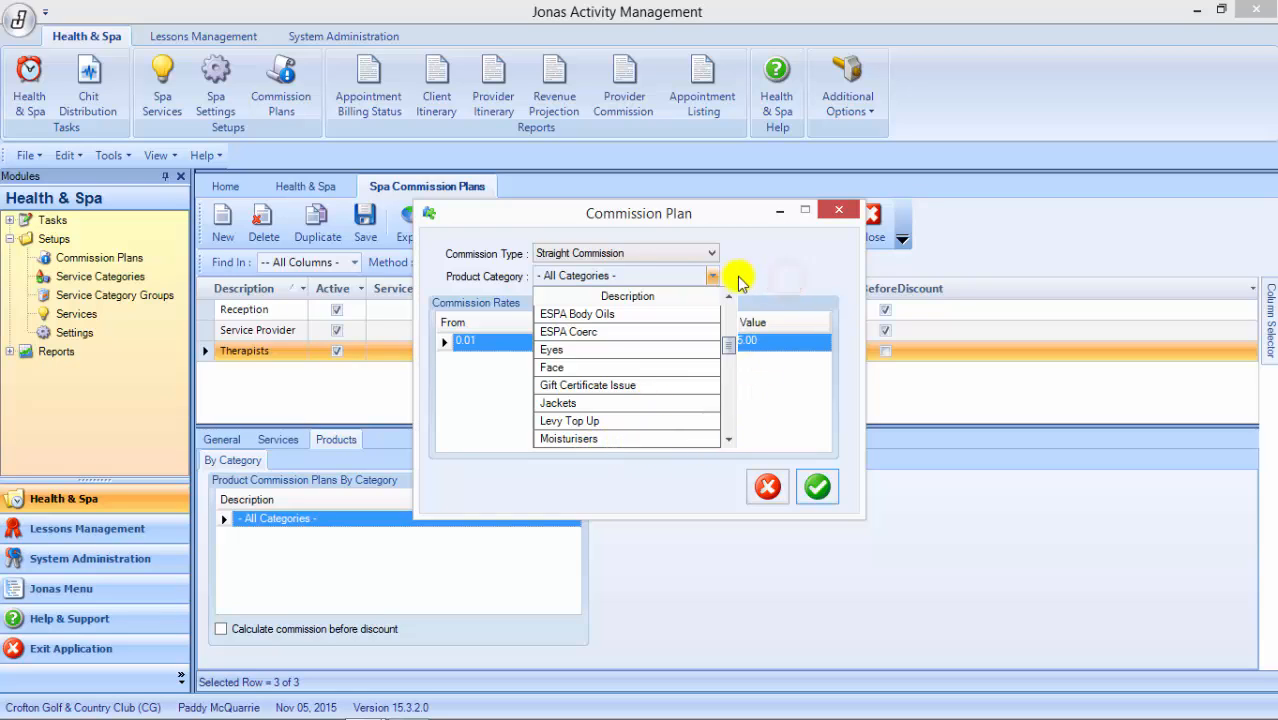
left_click(712, 276)
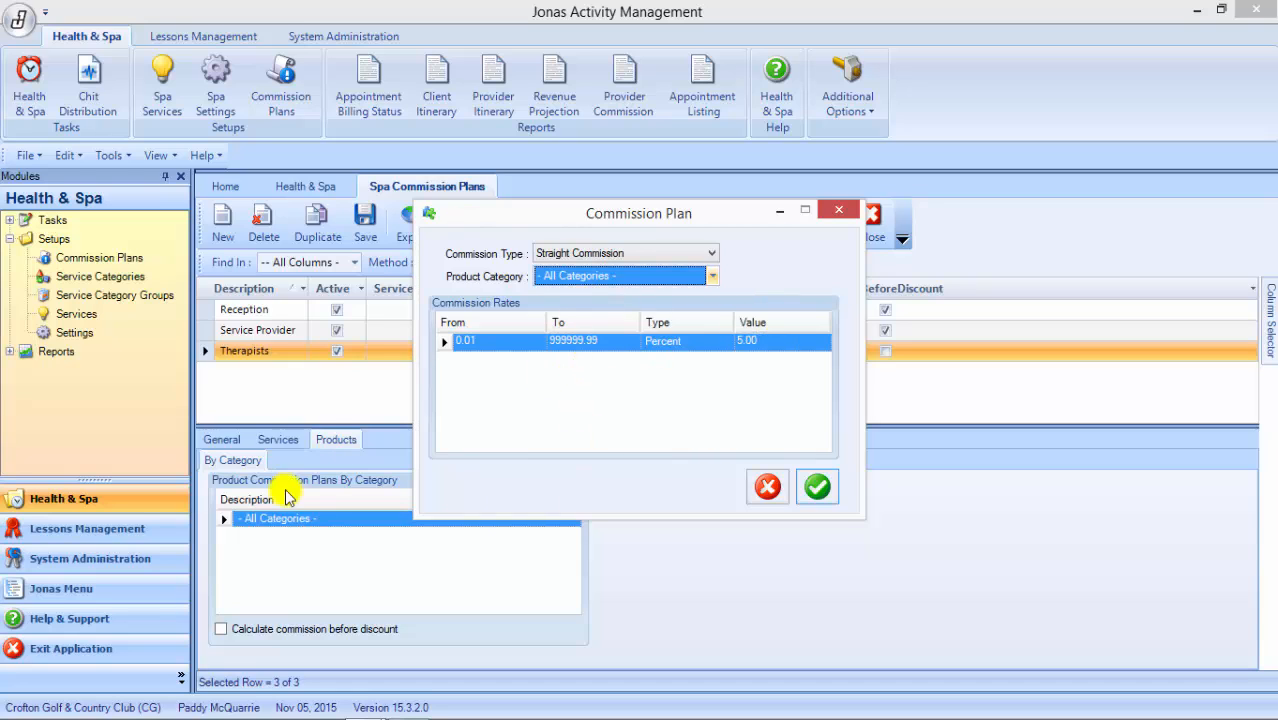
left_click(819, 487)
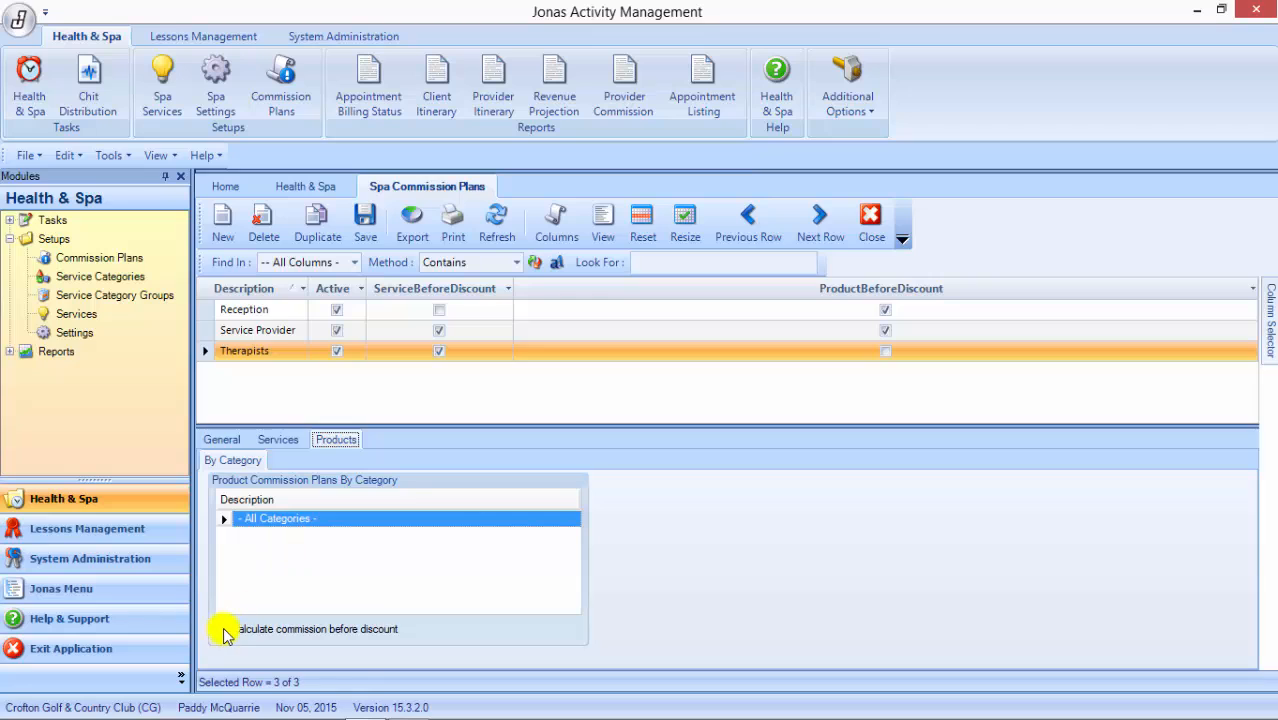
- Turn the product commission's calculation before discount on and off again, and save the Therapists plan from its service commissions
left_click(222, 629)
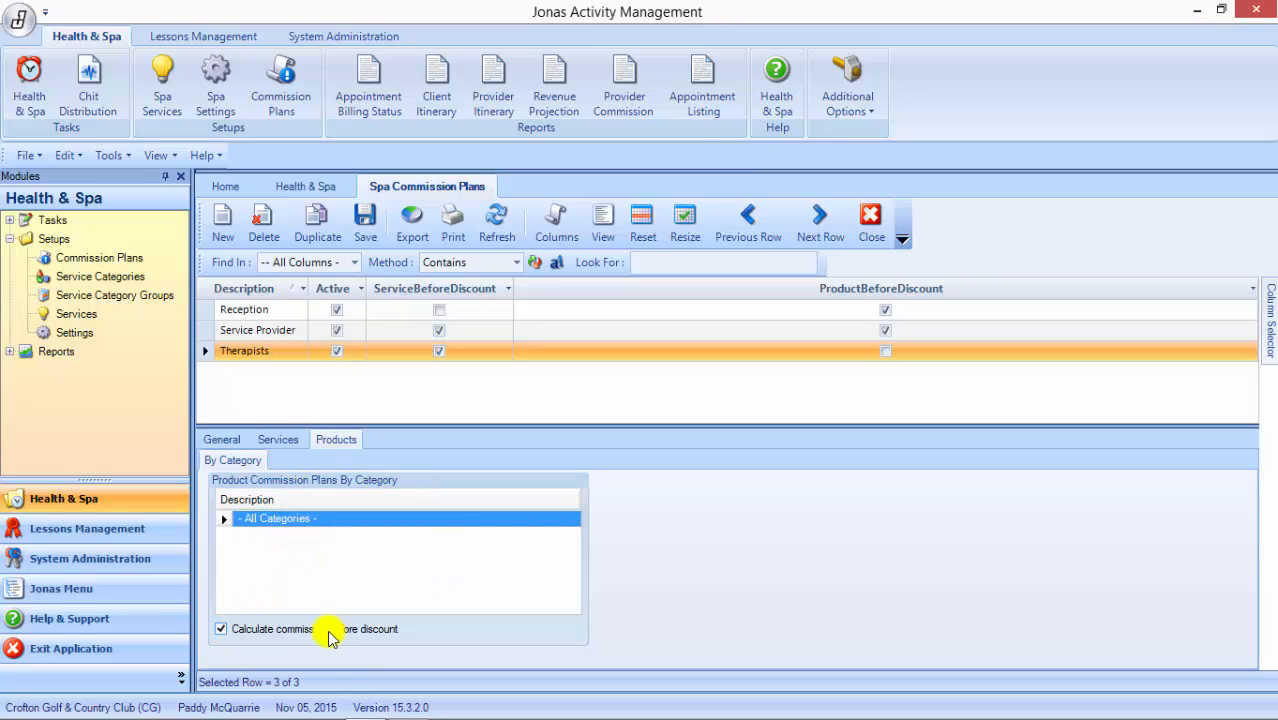
left_click(223, 630)
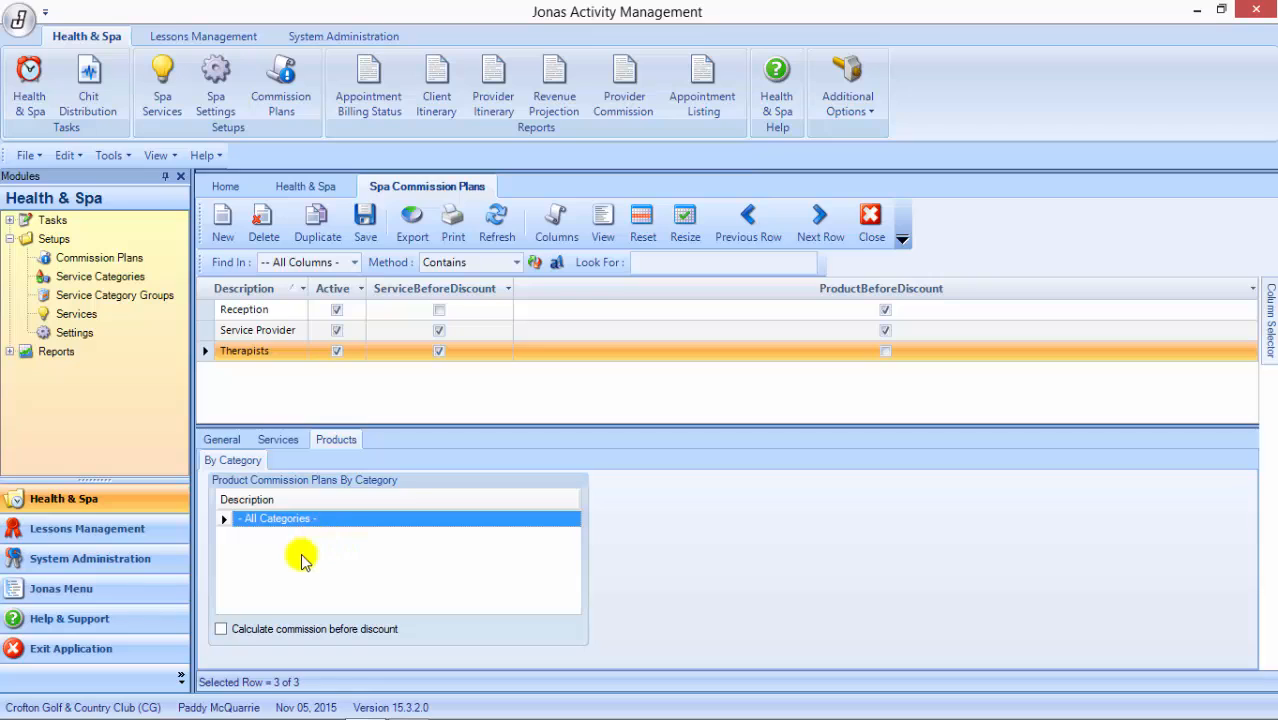
left_click(278, 440)
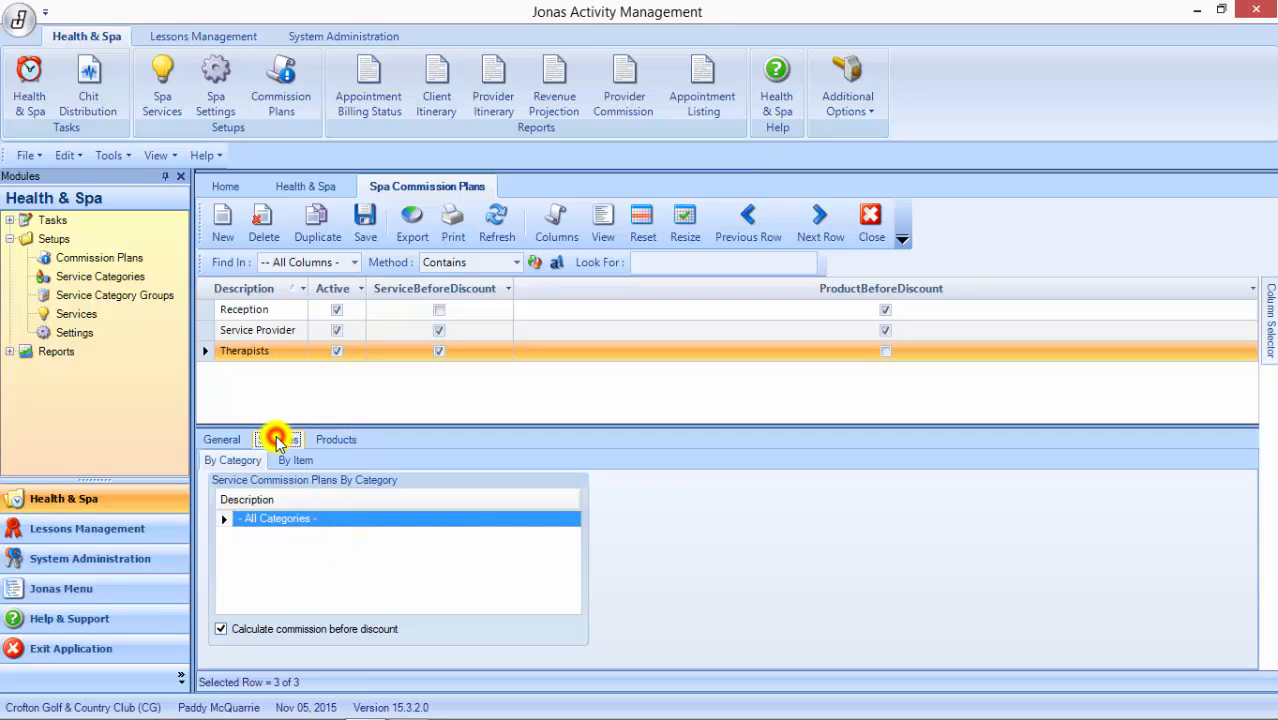
left_click(372, 222)
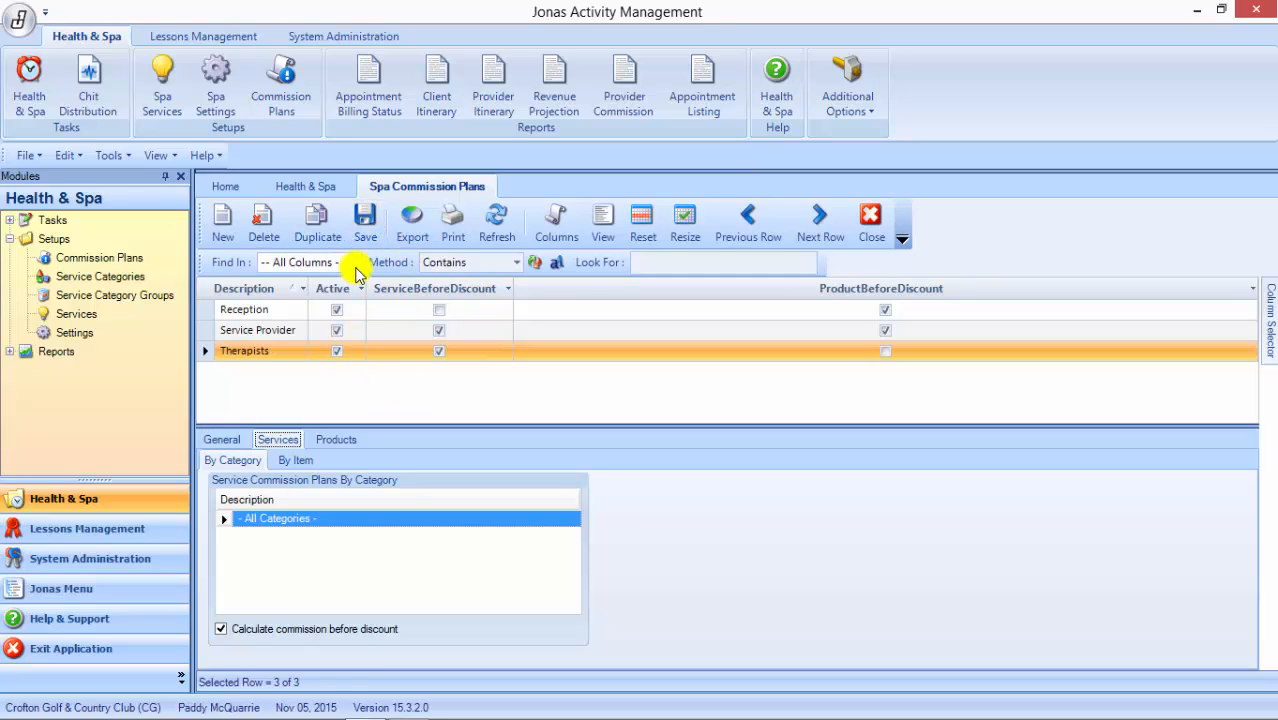
- Open the Staff setup and the Staff Groups setup from the System Administration activity setups
left_click(75, 558)
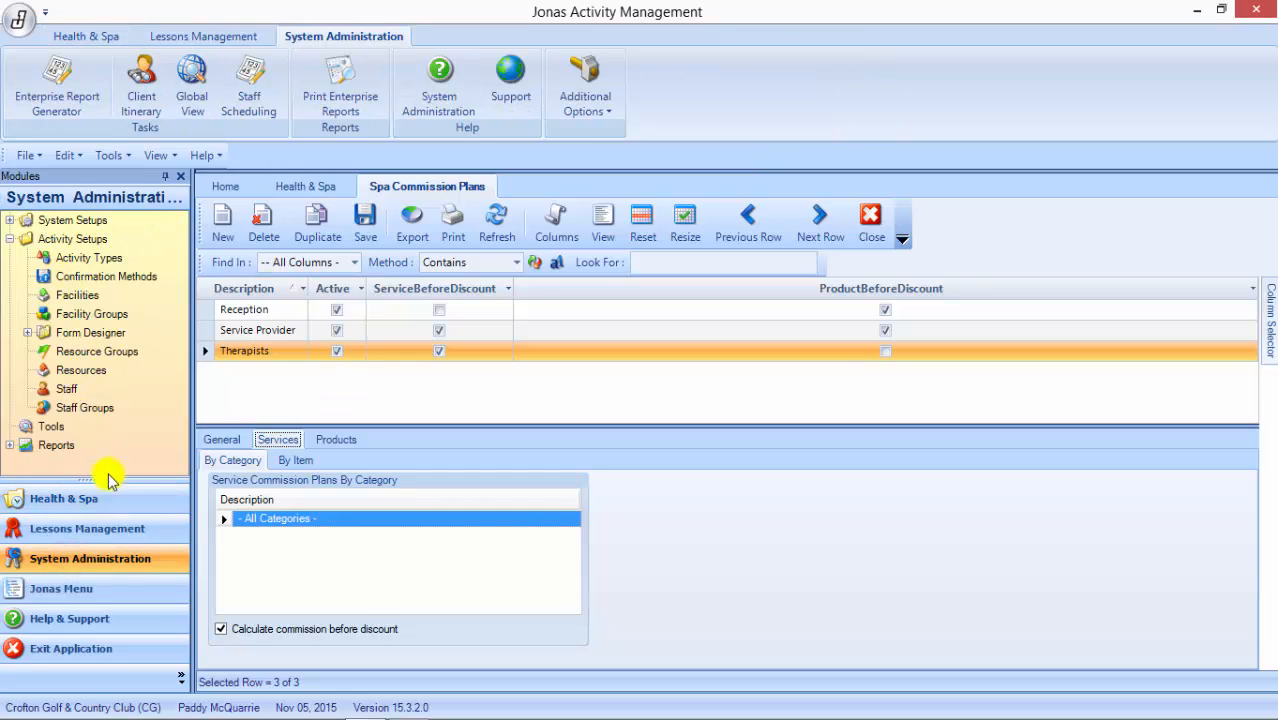
left_click(77, 241)
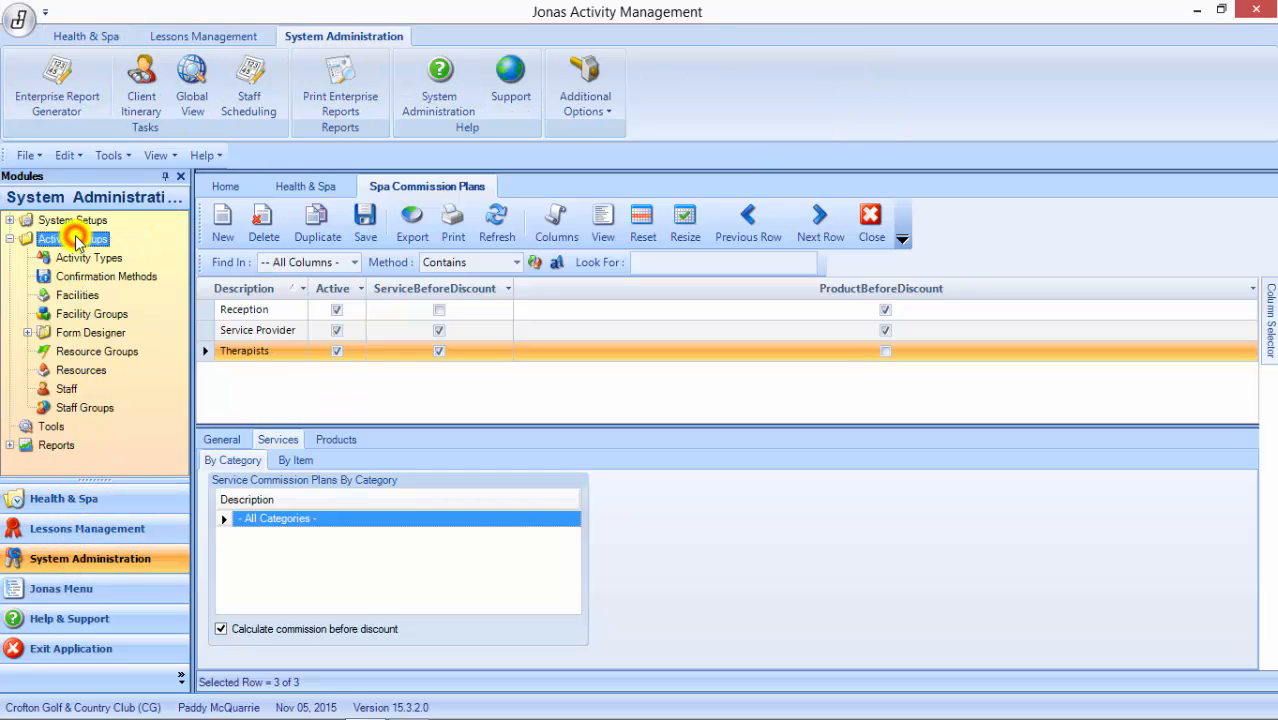
left_click(63, 390)
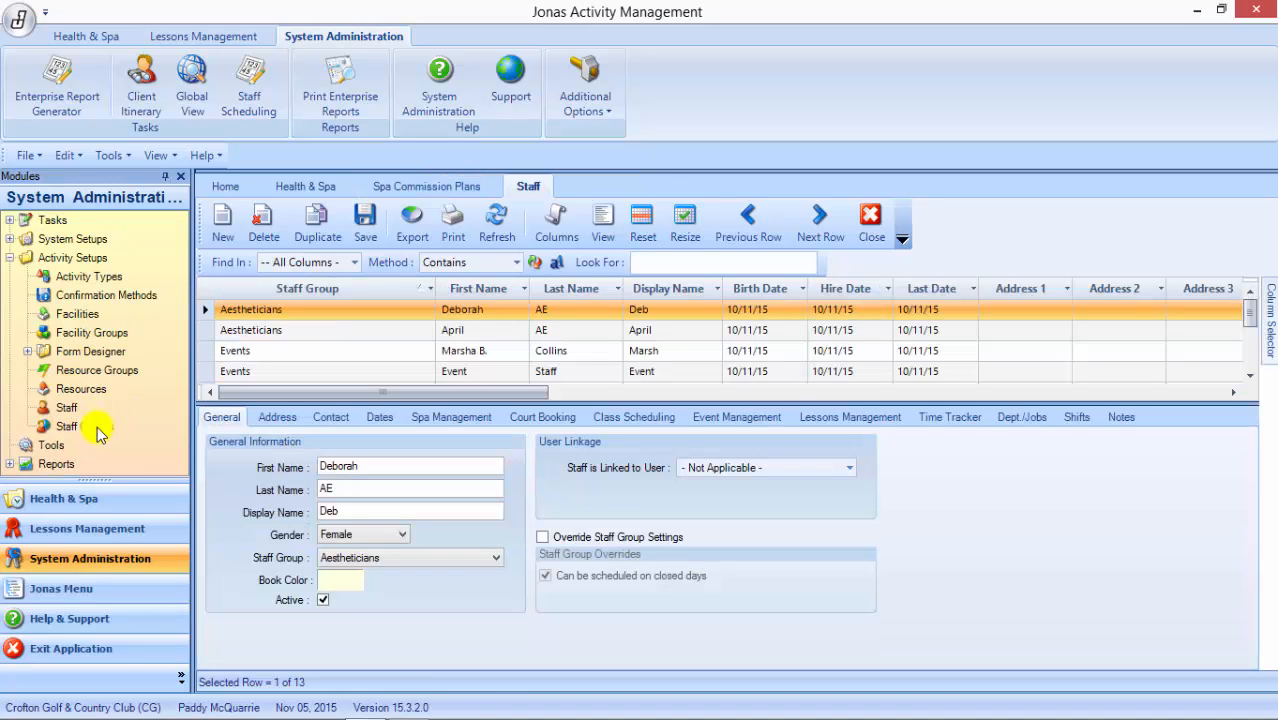
left_click(97, 428)
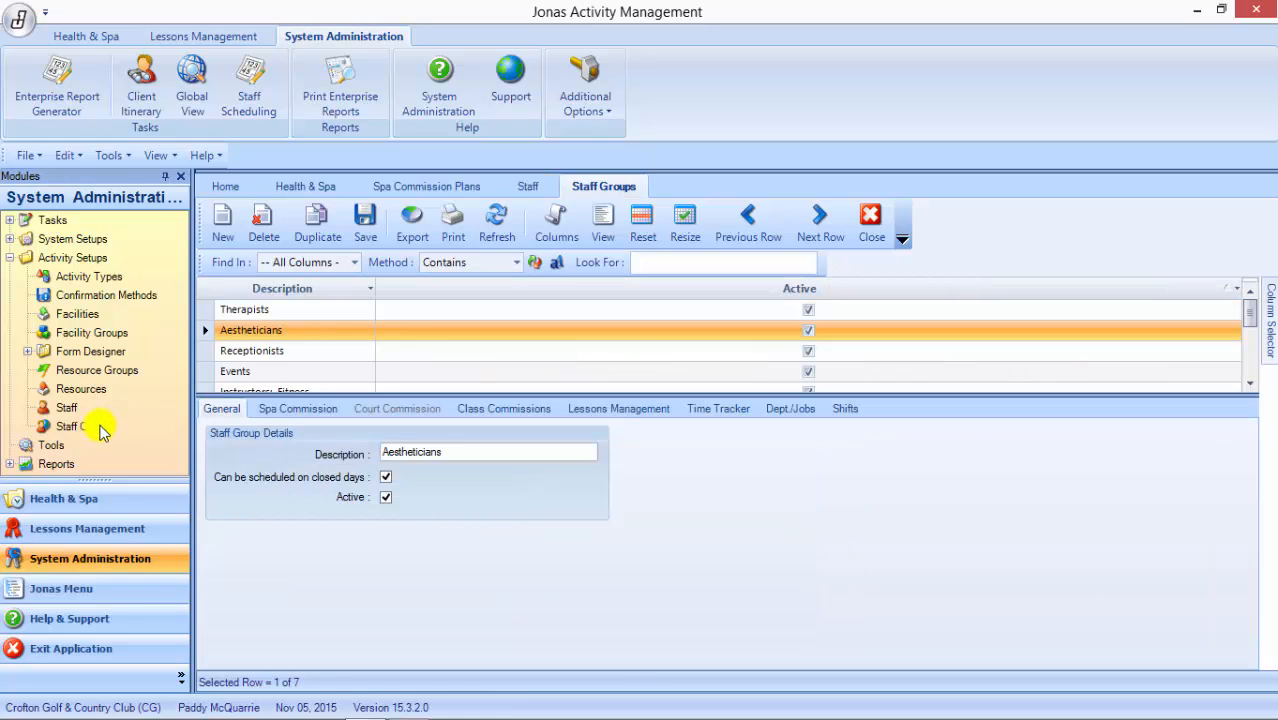
- Review the Aestheticians staff group's spa commission settings, payouts and general details, ending on its commission settings
left_click(280, 330)
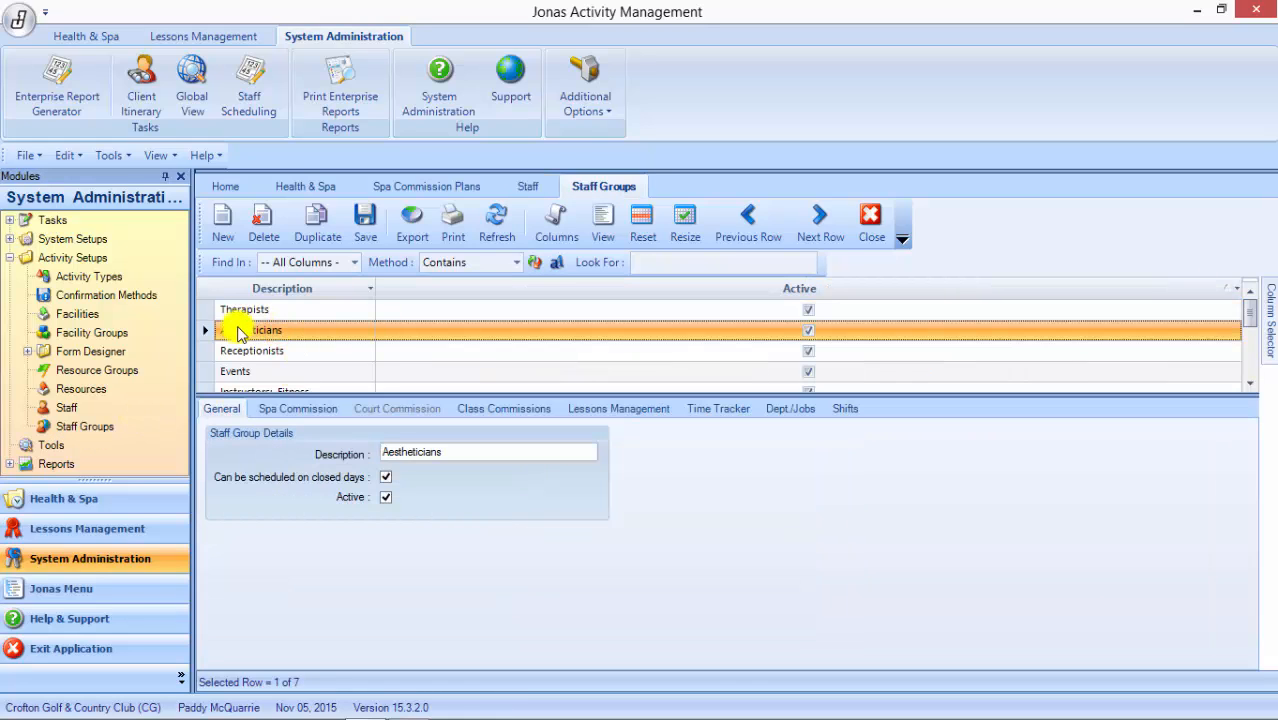
left_click(298, 414)
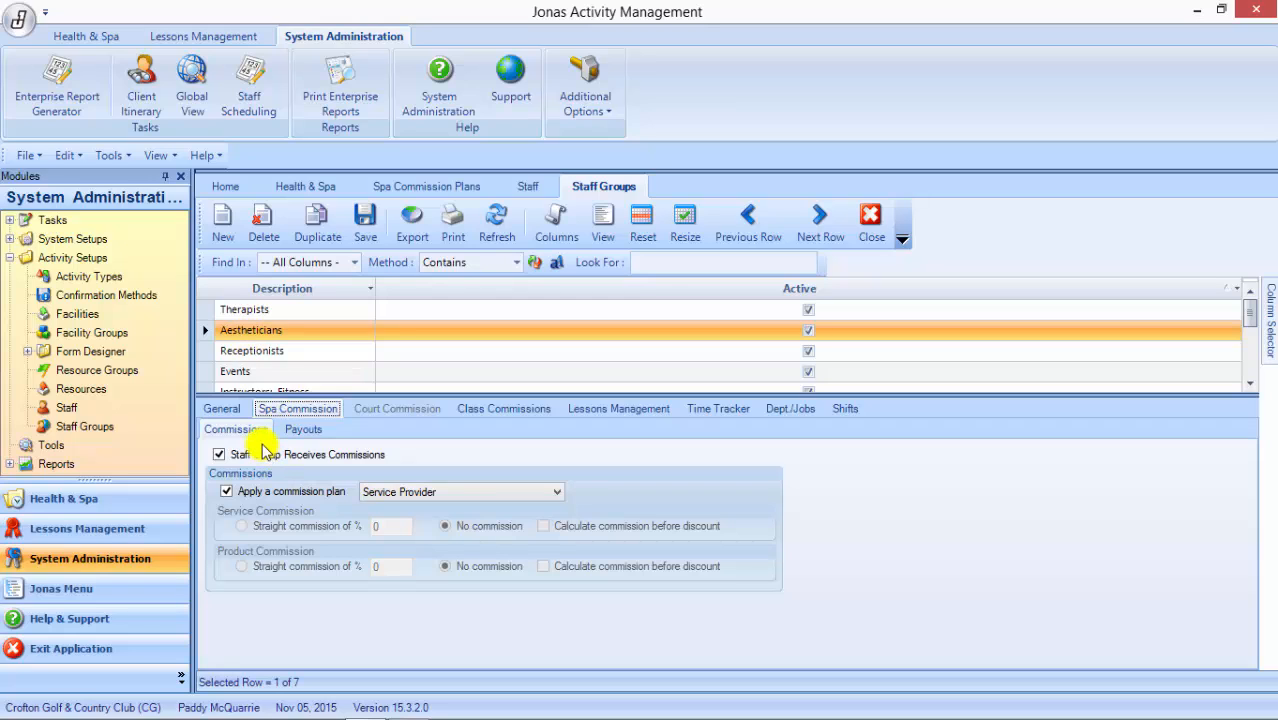
left_click(315, 431)
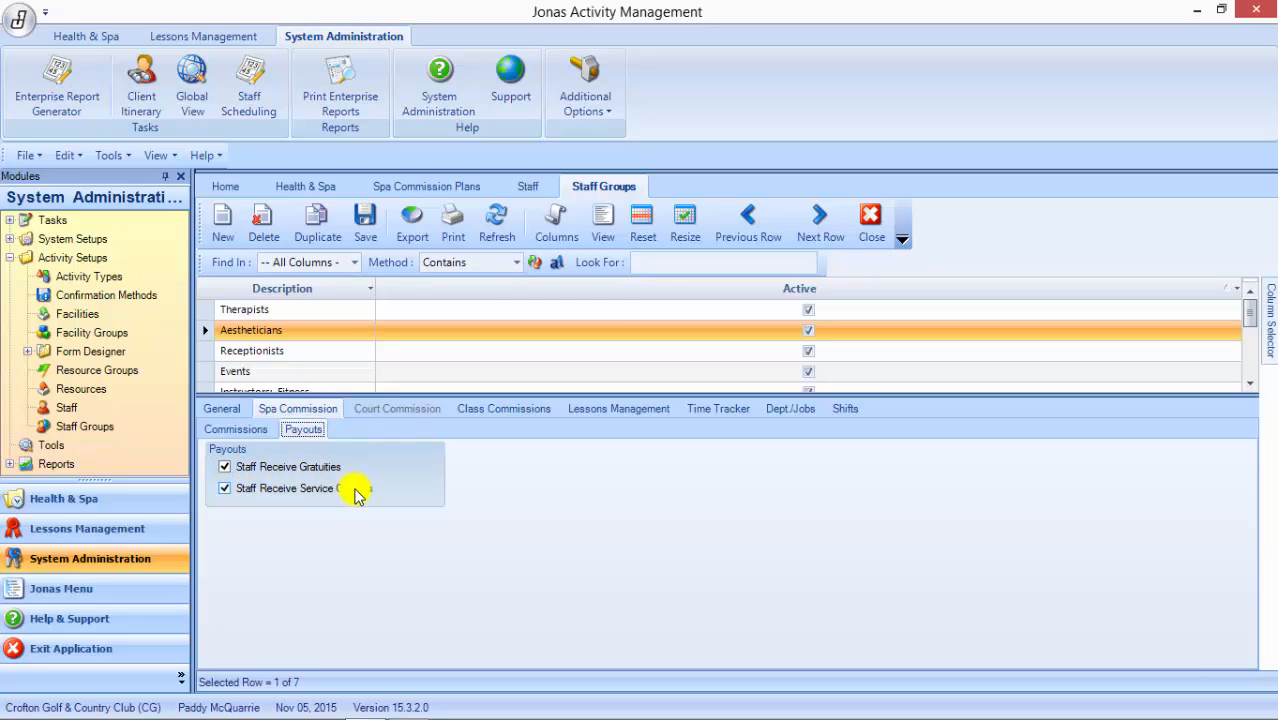
left_click(223, 409)
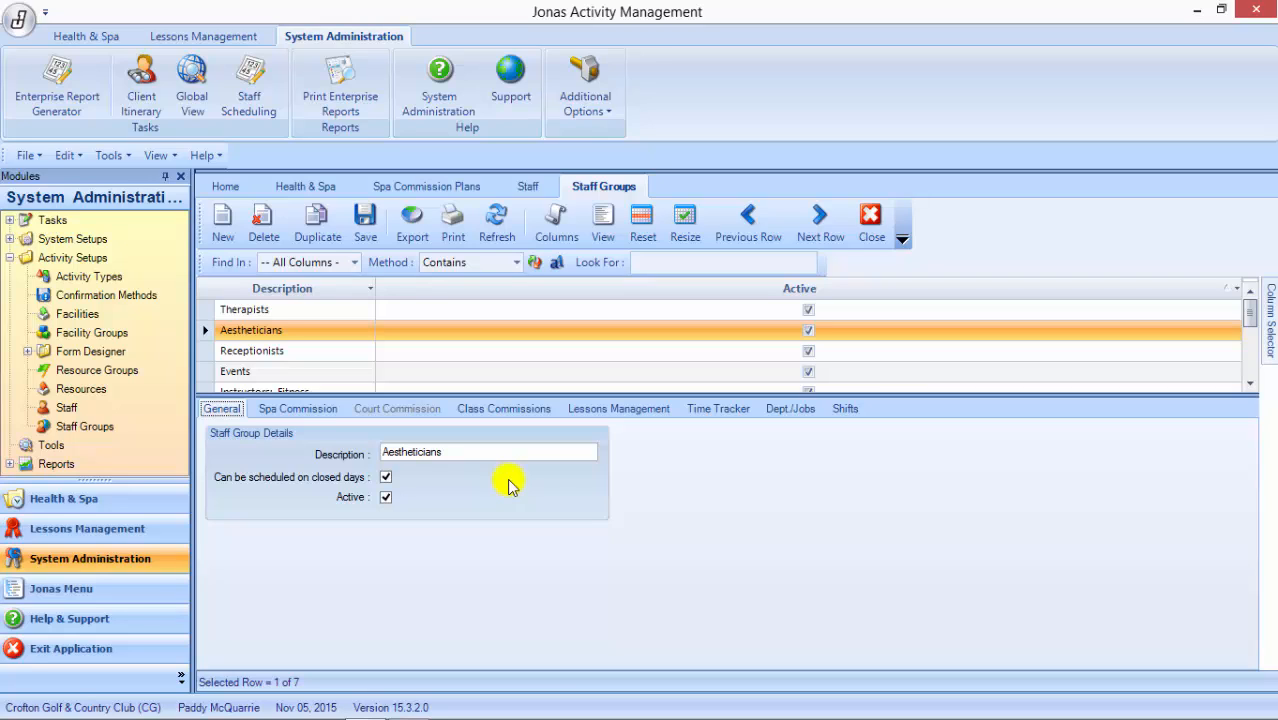
left_click(296, 410)
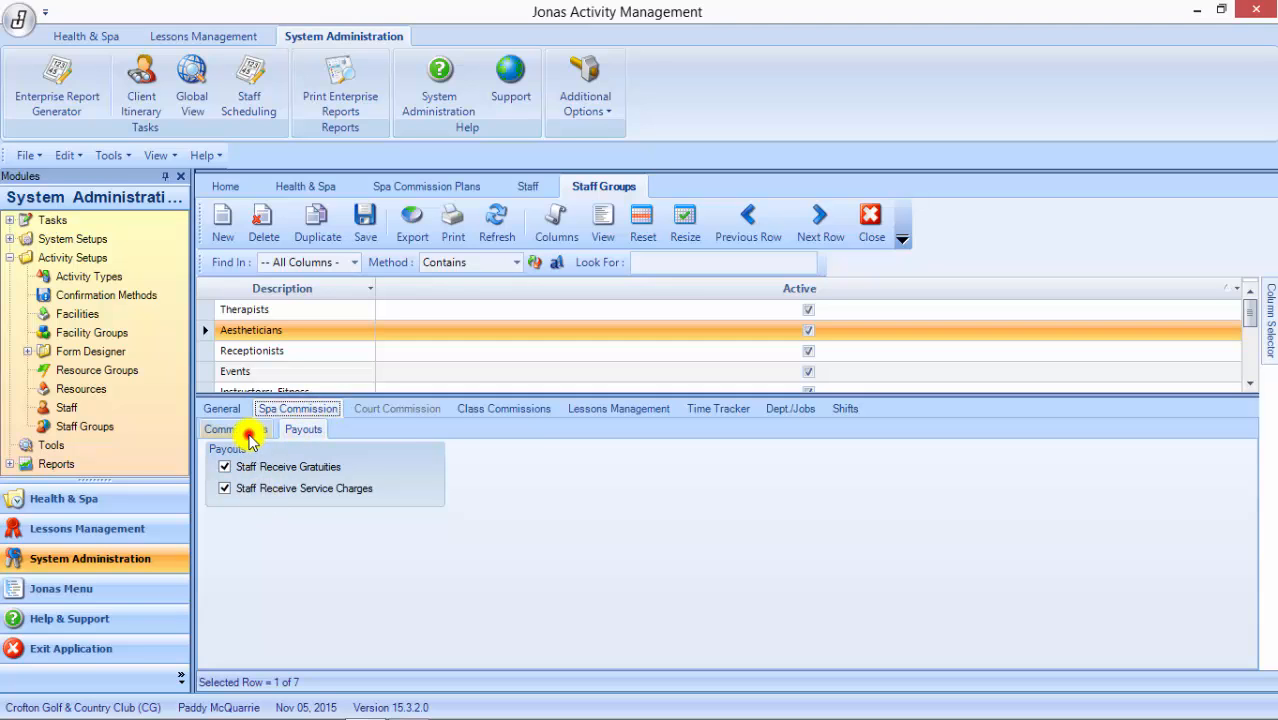
left_click(252, 429)
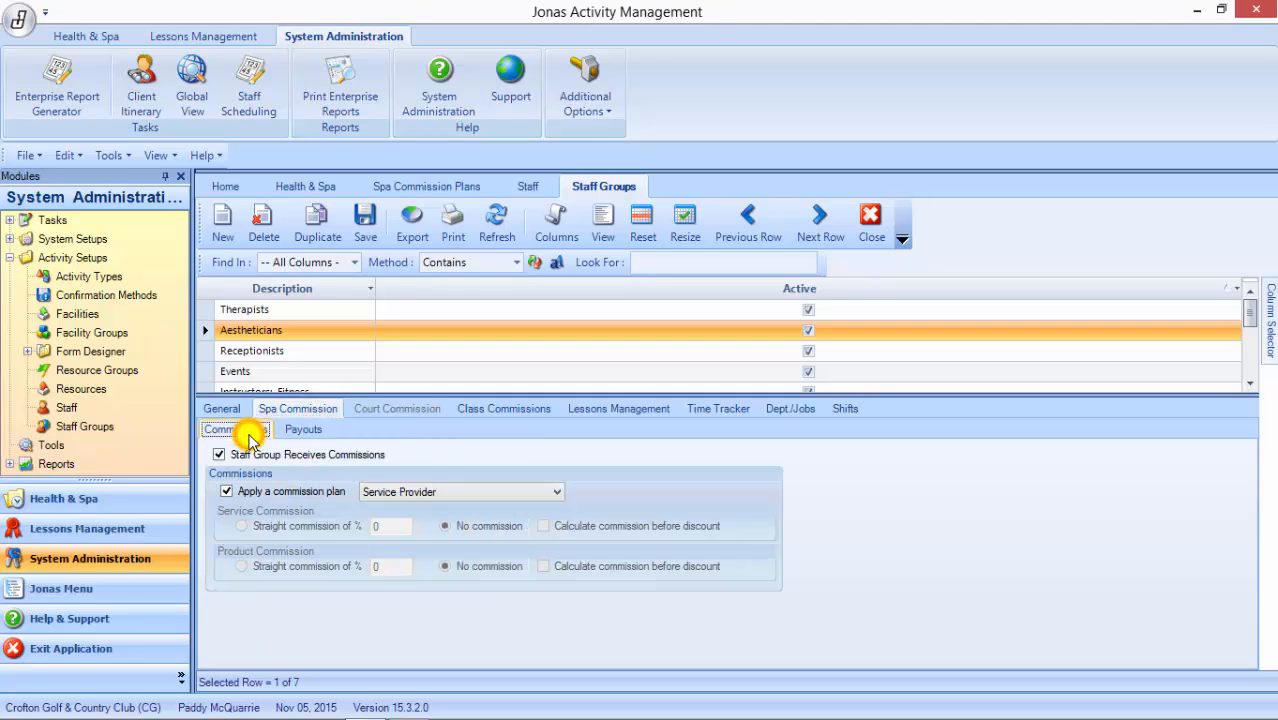
- Check the spa commission override settings of the first aesthetician in Staff, and return to the Spa Commission Plans by way of Staff Groups
left_click(527, 186)
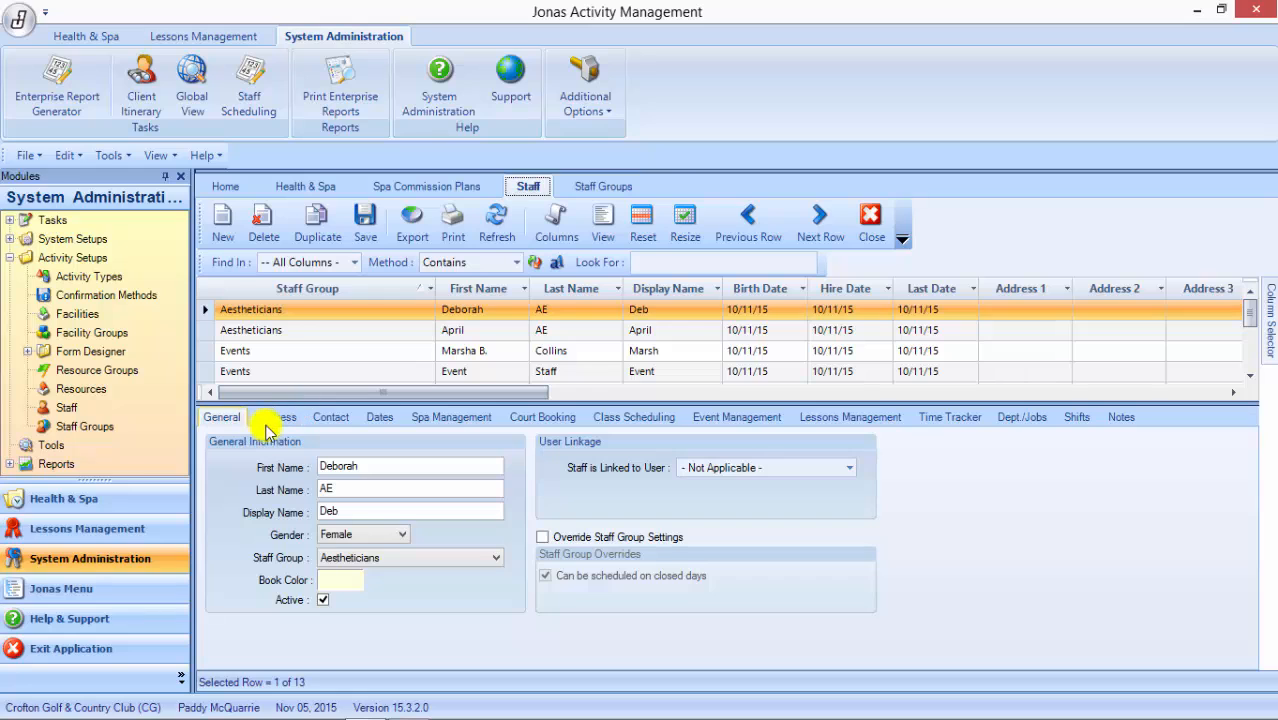
left_click(452, 417)
left_click(459, 438)
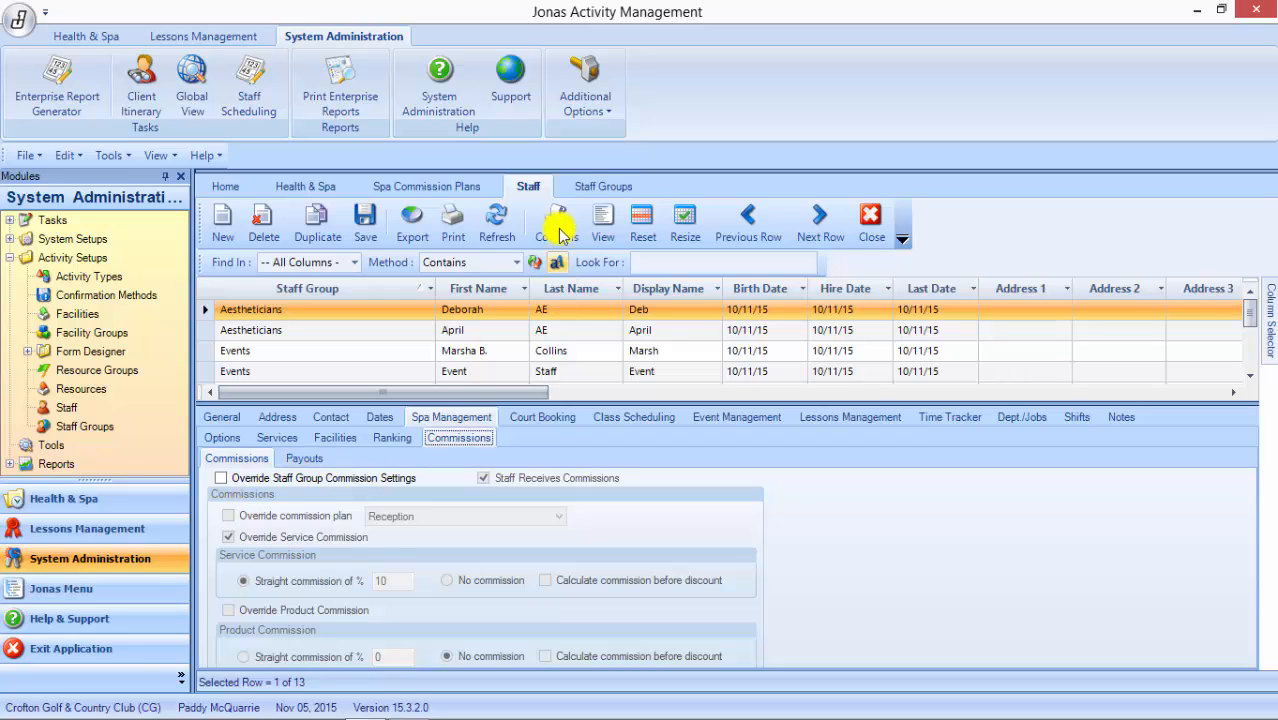
left_click(587, 184)
left_click(455, 184)
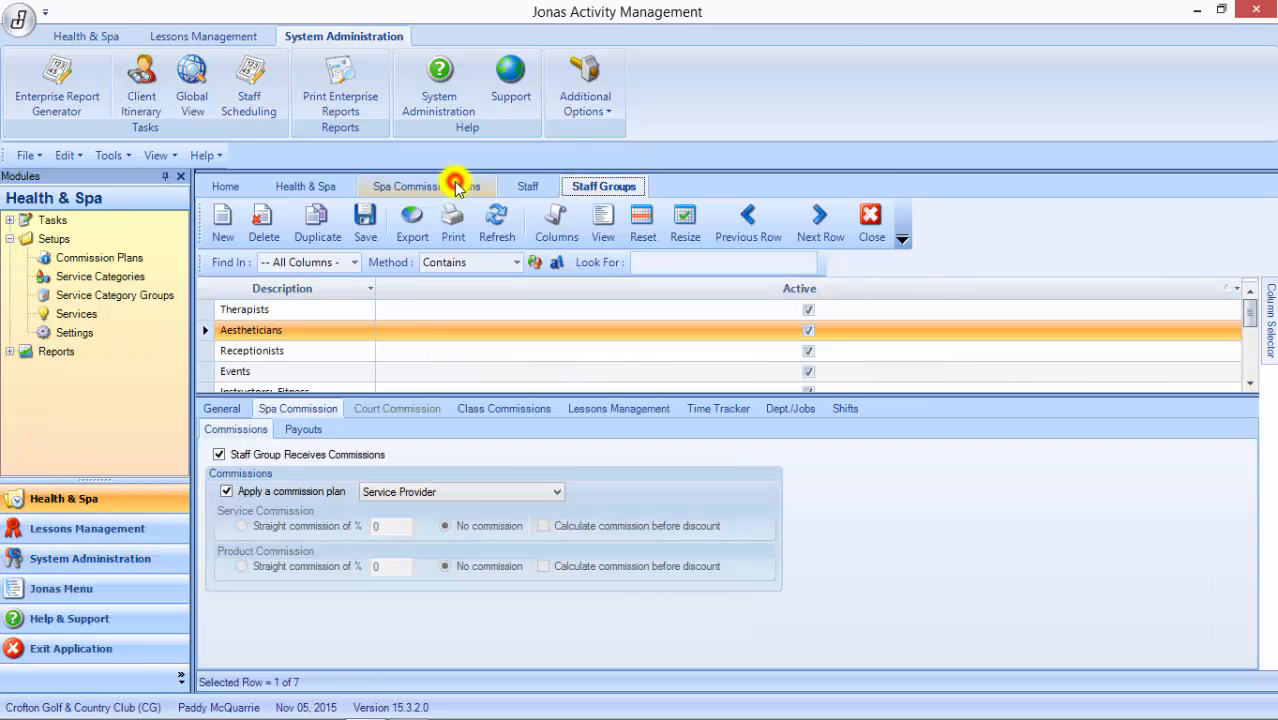